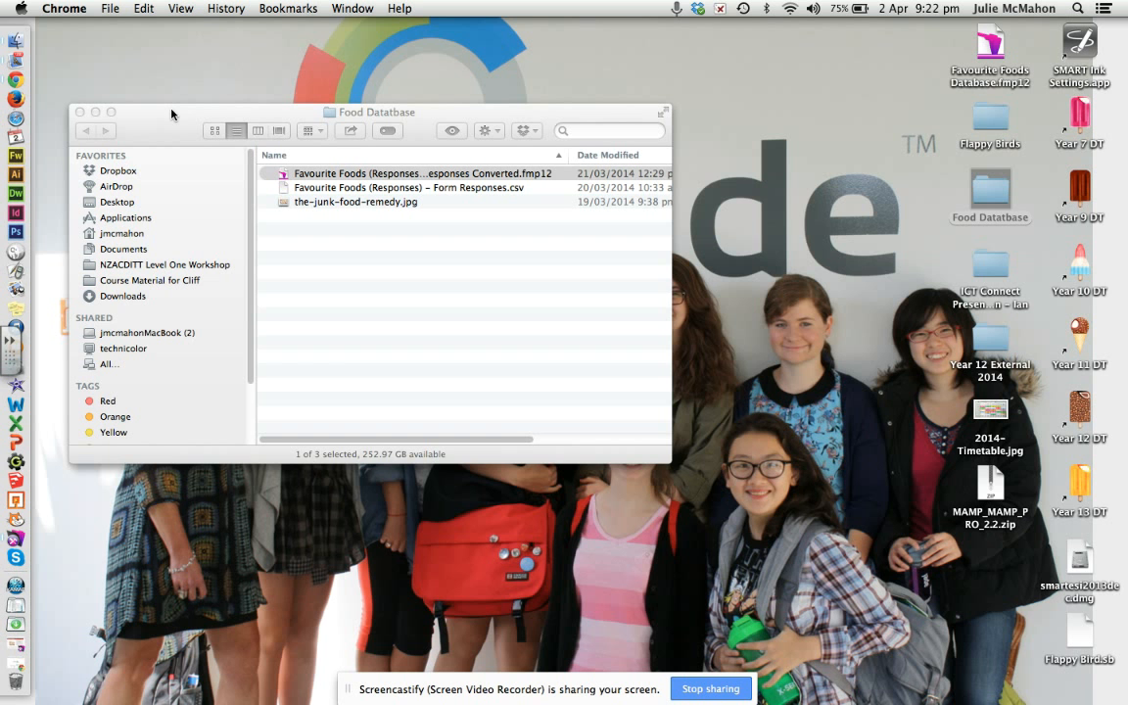
# Open the Favourite Foods (Responses) – Form Responses.csv file from the Food Datatbase folder in Excel.
pyautogui.click(281, 190)
pyautogui.click(284, 193)
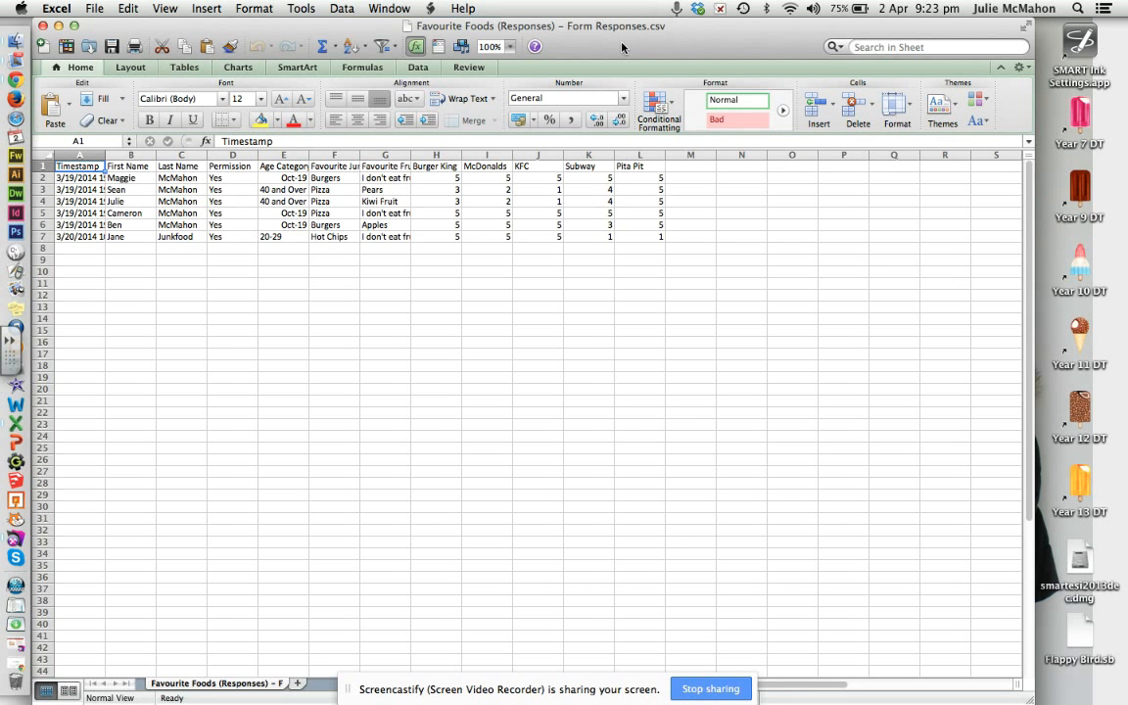
pyautogui.moveTo(607, 46); pyautogui.dragTo(648, 47)
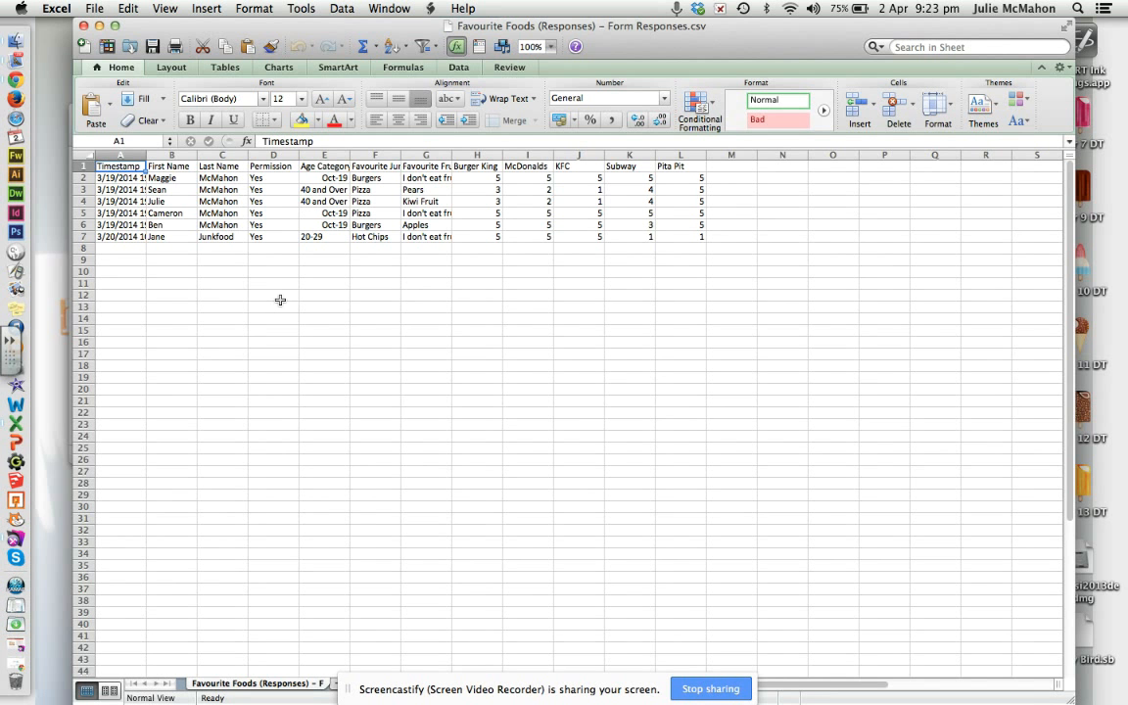
# Check the food column headings and fit the Favourite Junk Food, Age Category and Timestamp columns to their contents.
pyautogui.click(372, 167)
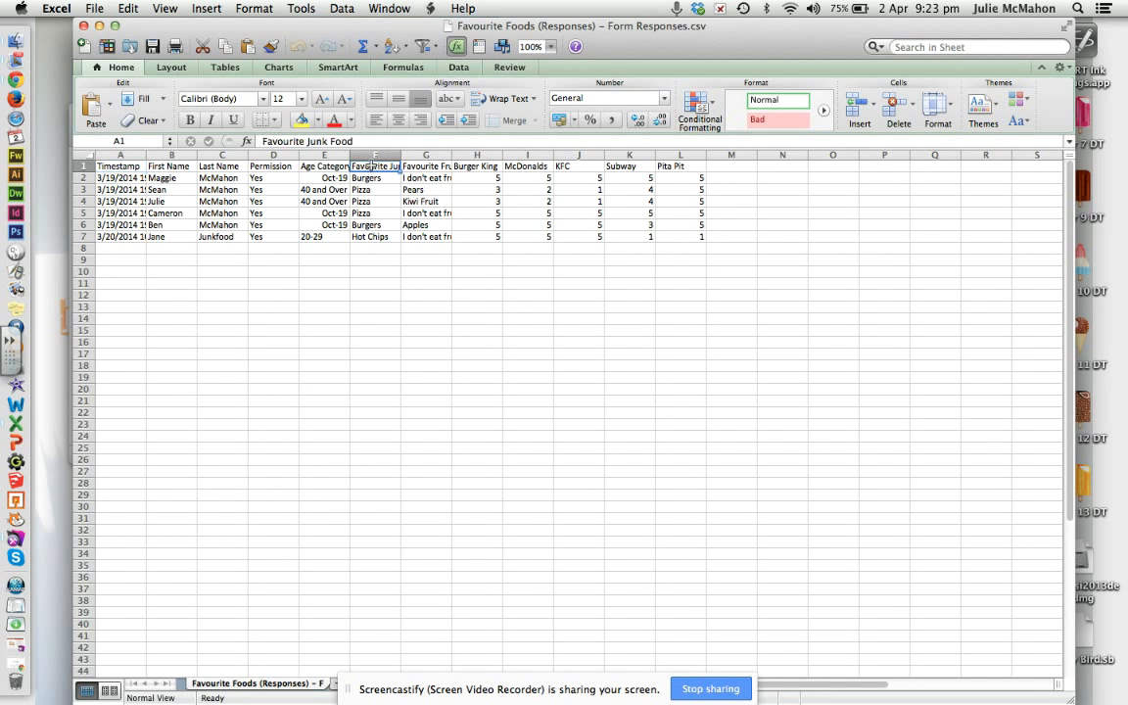
pyautogui.click(416, 167)
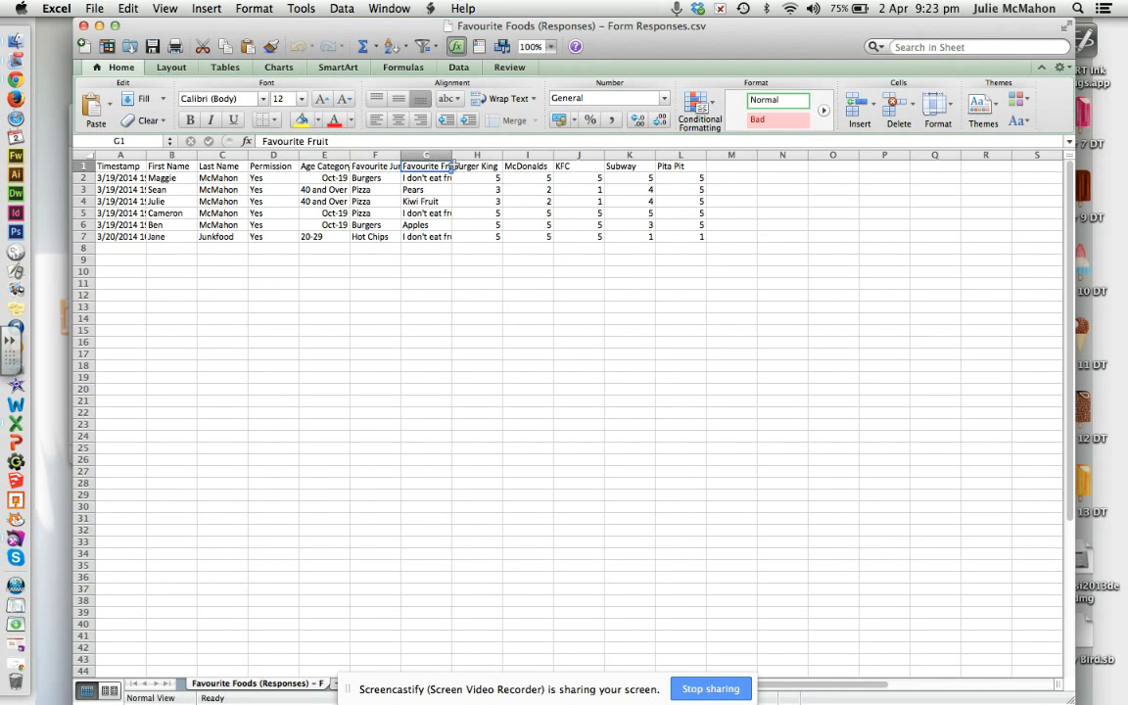
pyautogui.click(458, 167)
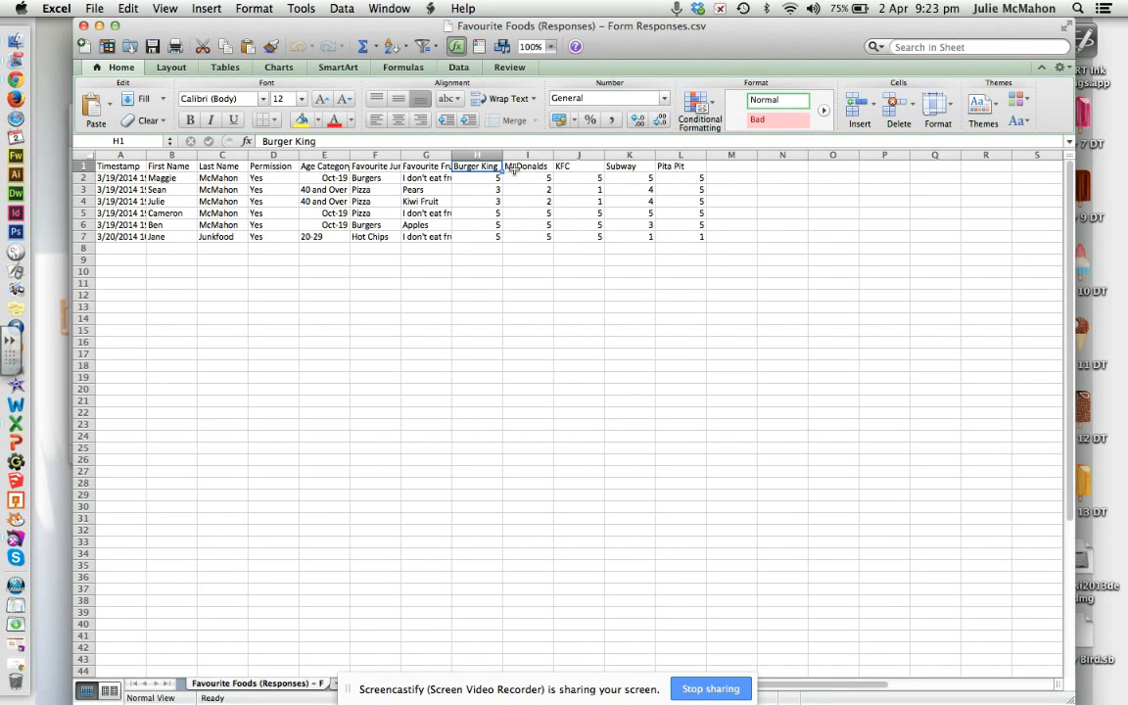
pyautogui.doubleClick(400, 155)
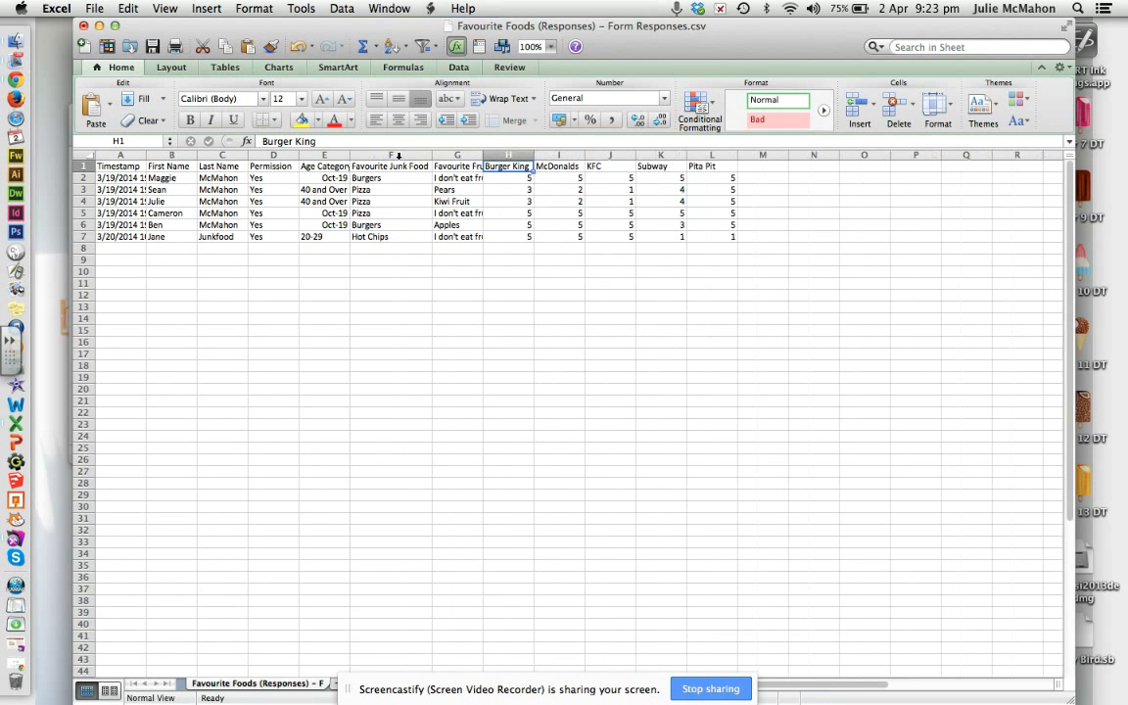
pyautogui.doubleClick(350, 155)
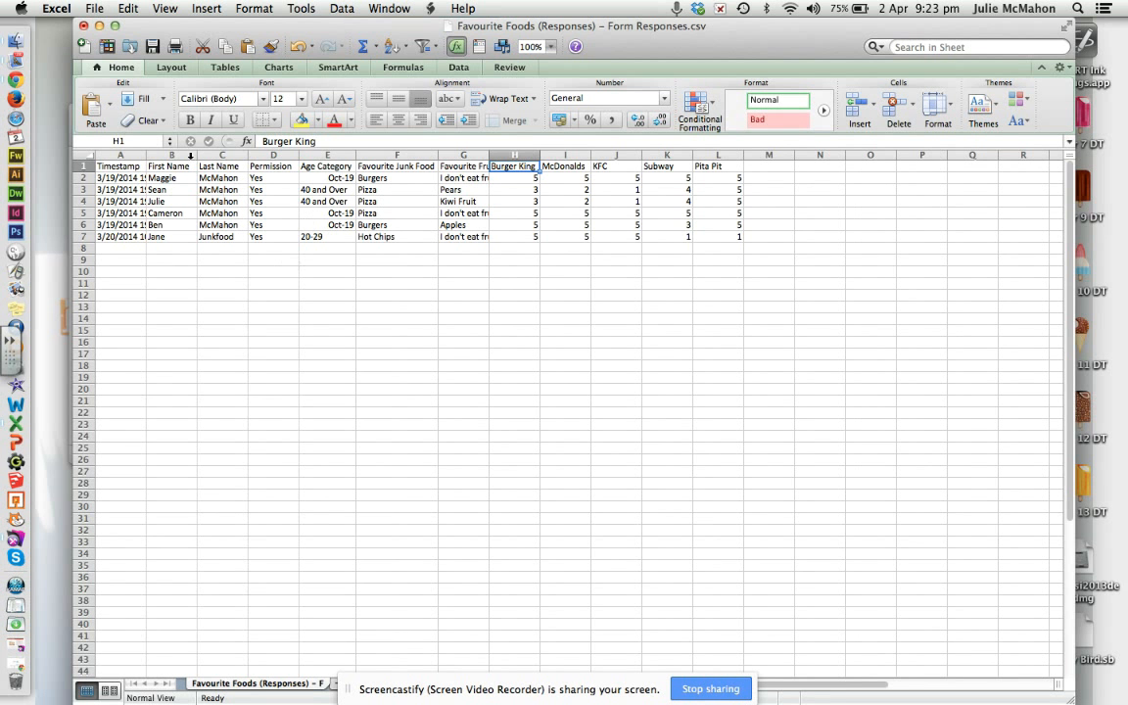
pyautogui.doubleClick(146, 155)
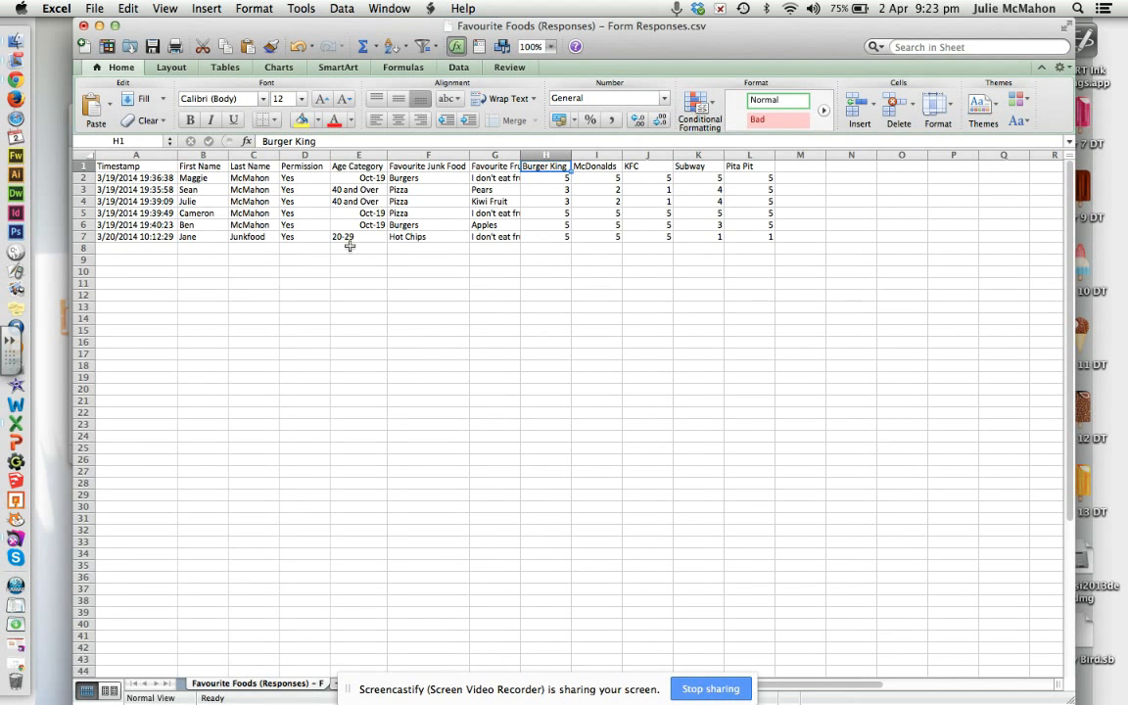
# Replace the date in Age Category cell E2 with the text value '10-19.
pyautogui.click(354, 177)
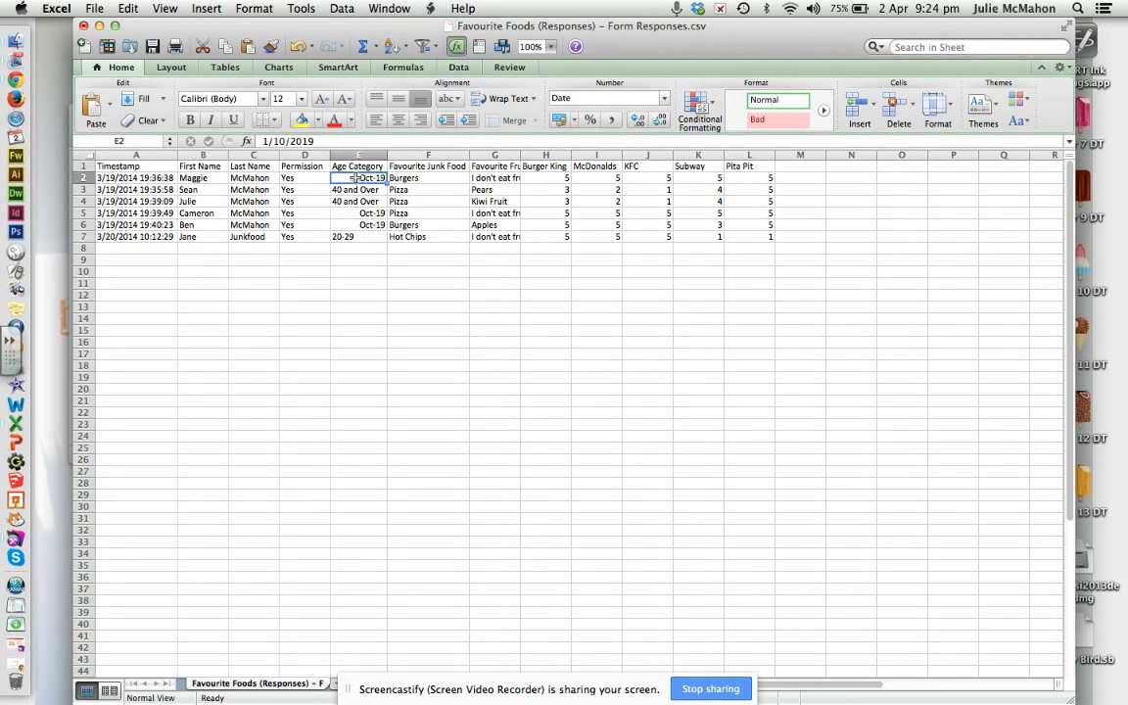
pyautogui.click(261, 140)
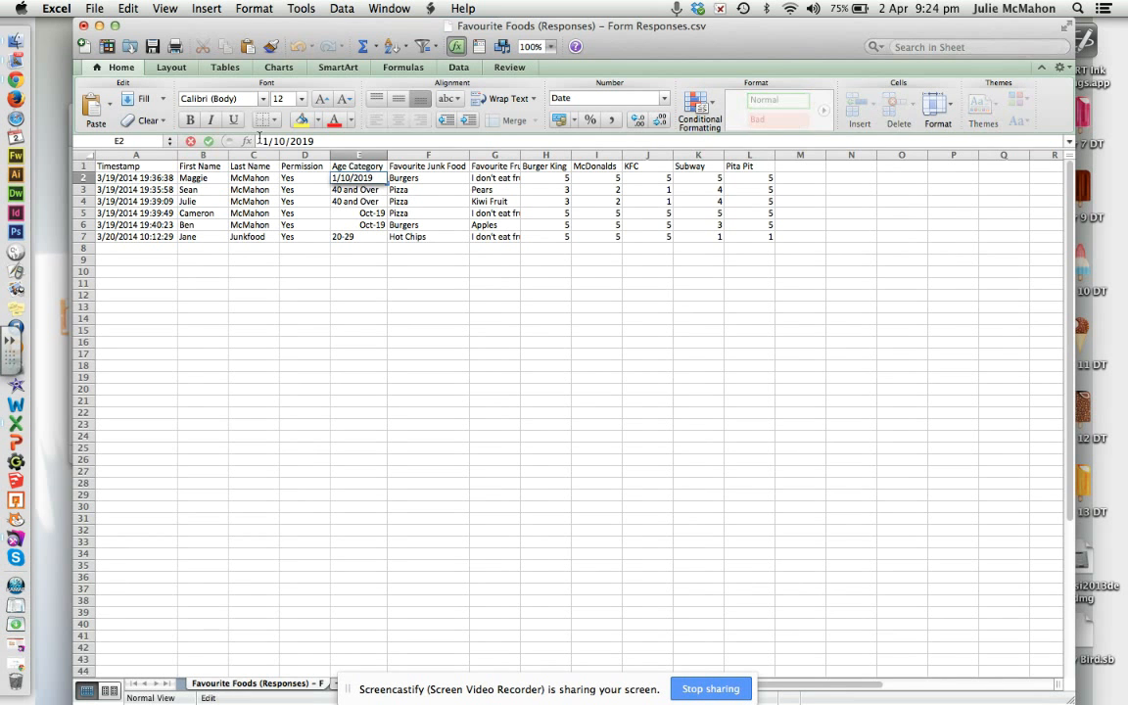
pyautogui.moveTo(261, 140); pyautogui.dragTo(324, 140)
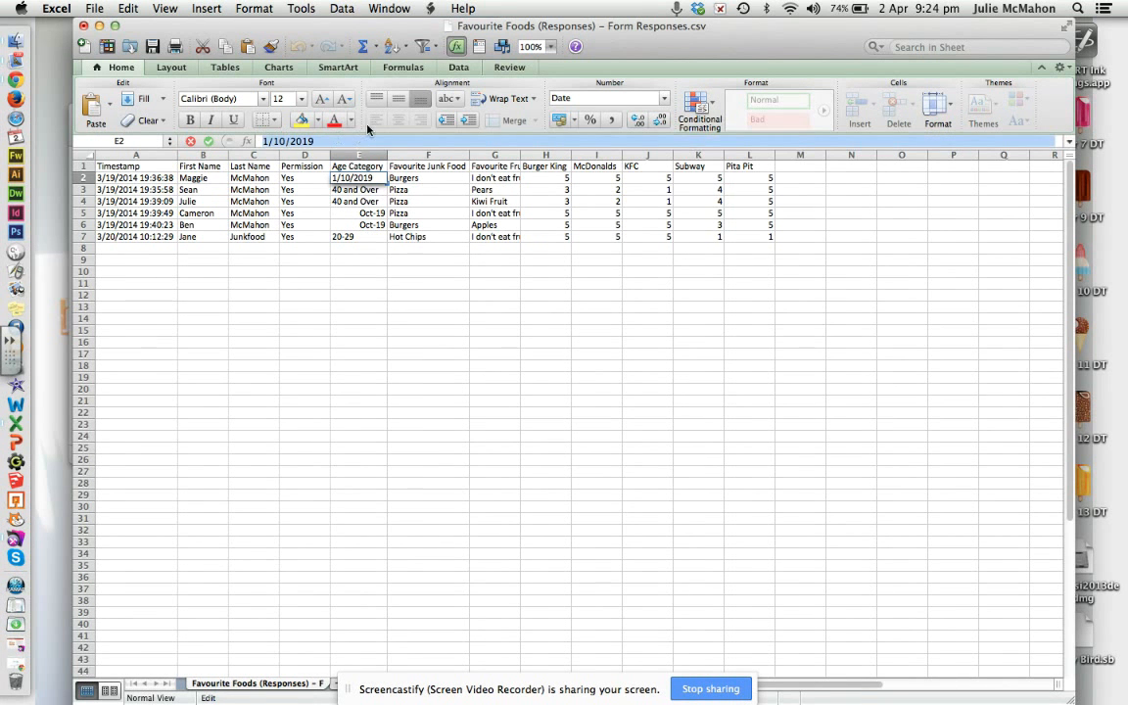
pyautogui.write("'")
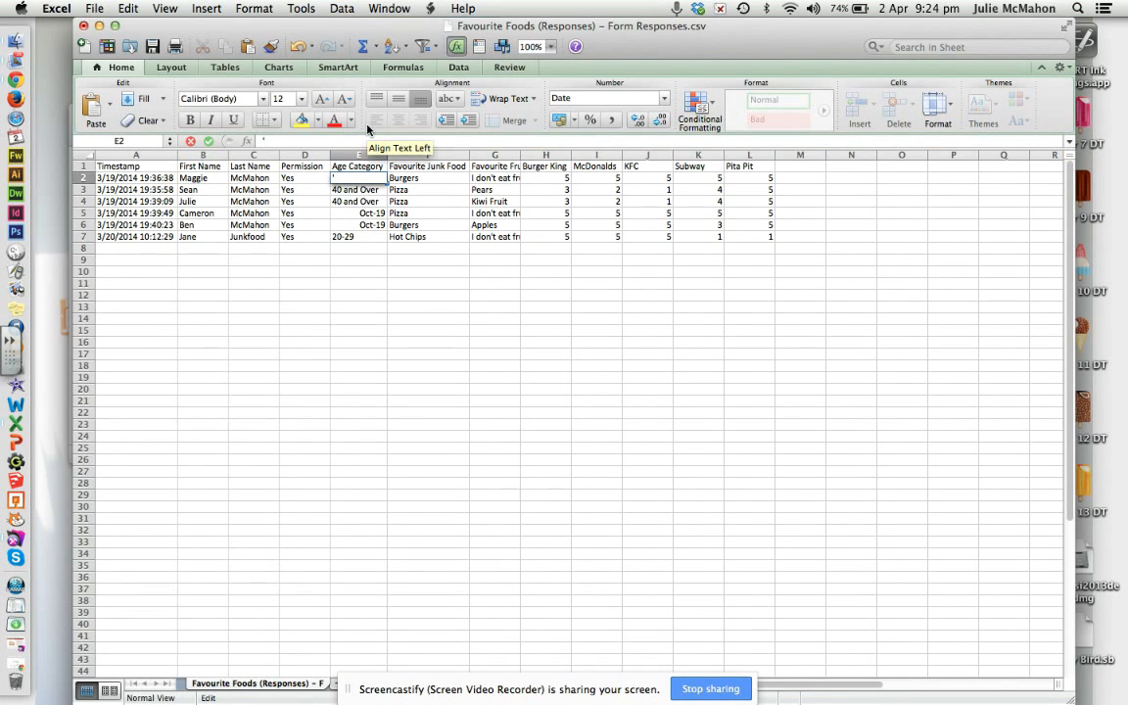
pyautogui.write('110-19')
pyautogui.press('Return')
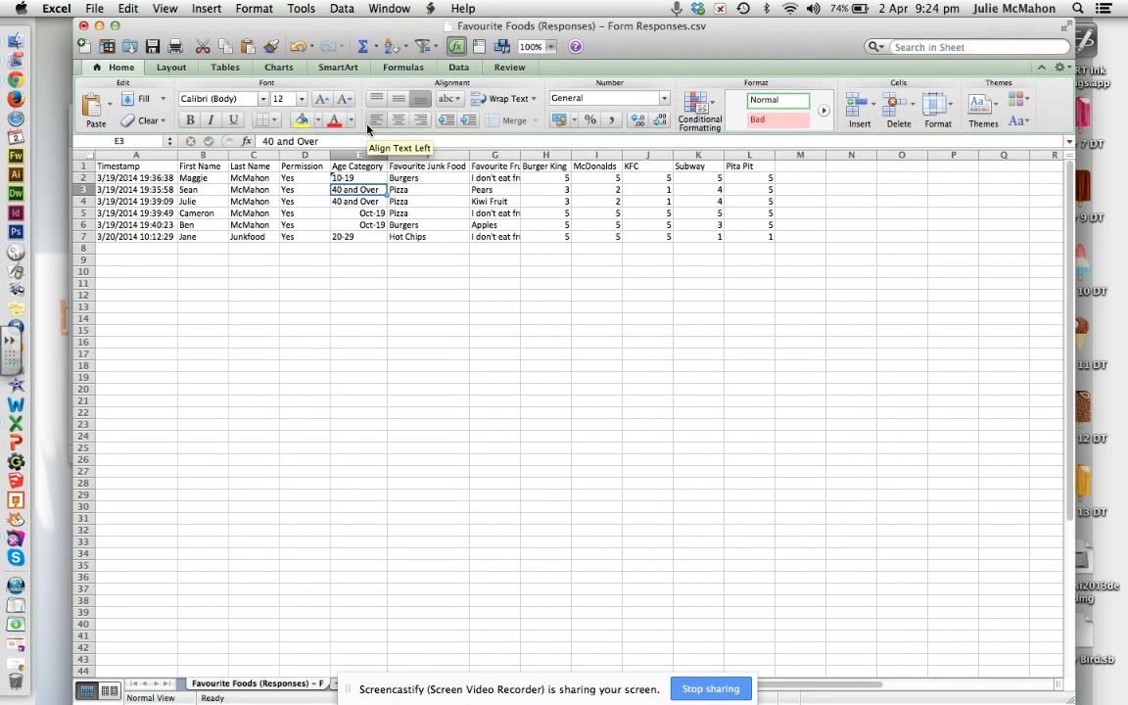
# Copy the 10-19 age category from E2 into cells E5 and E6.
pyautogui.click(348, 175)
pyautogui.press('super+c')
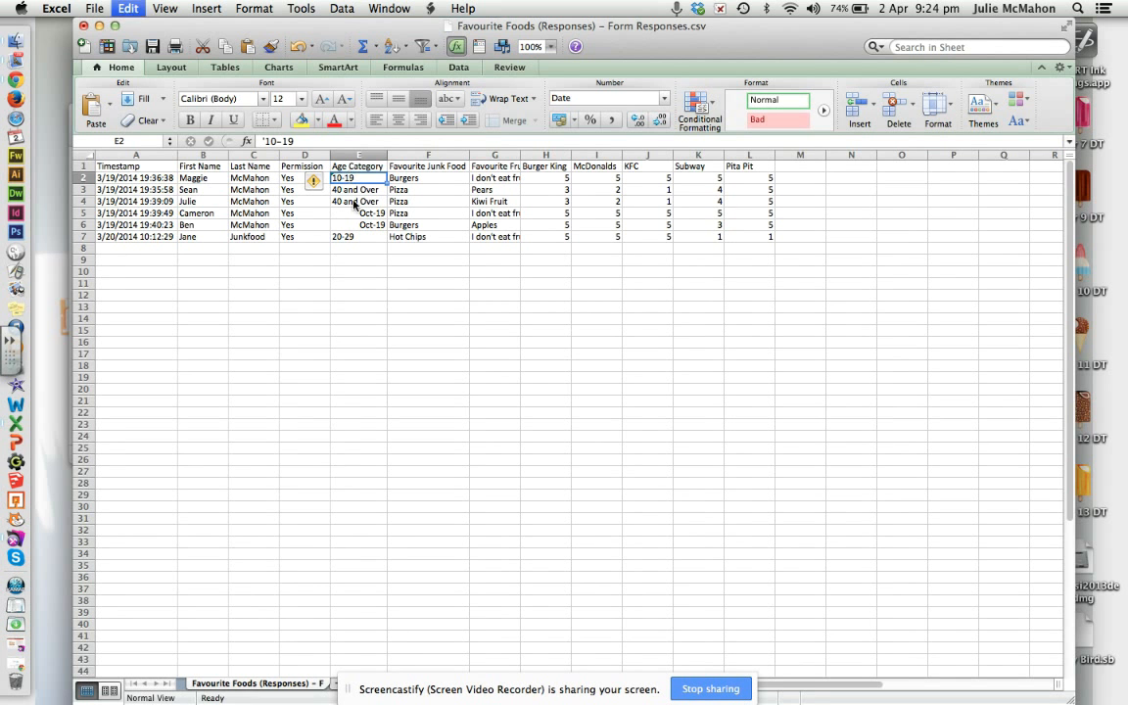
pyautogui.press('super+v')
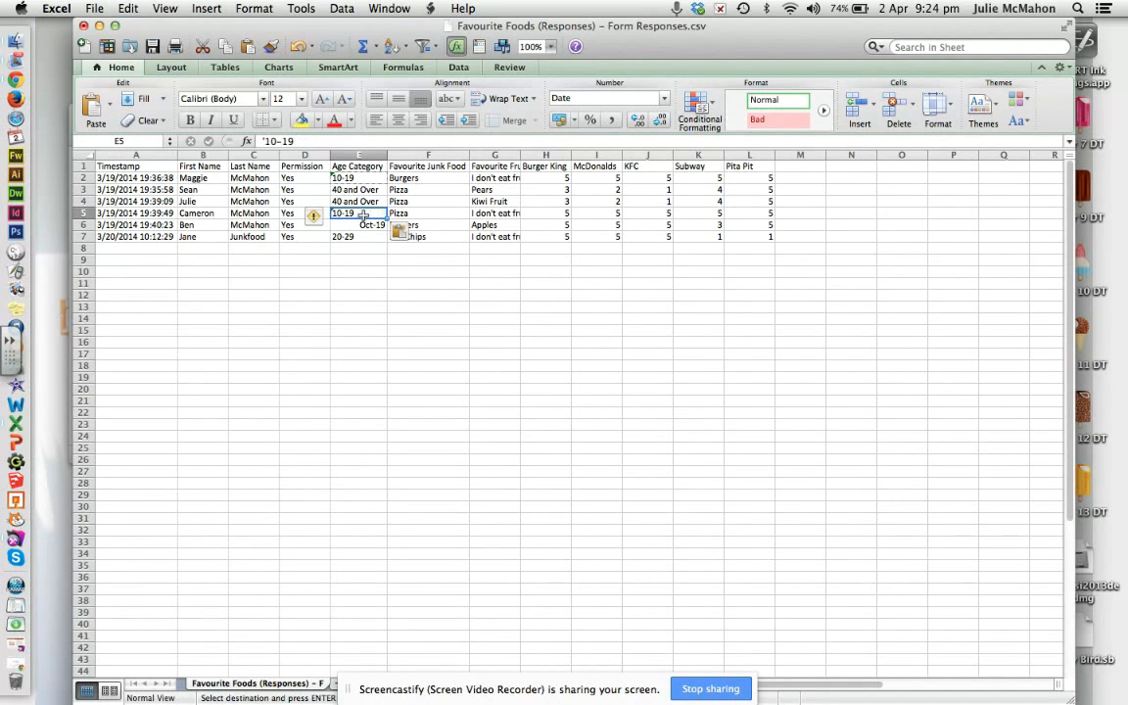
pyautogui.click(361, 224)
pyautogui.press('super+v')
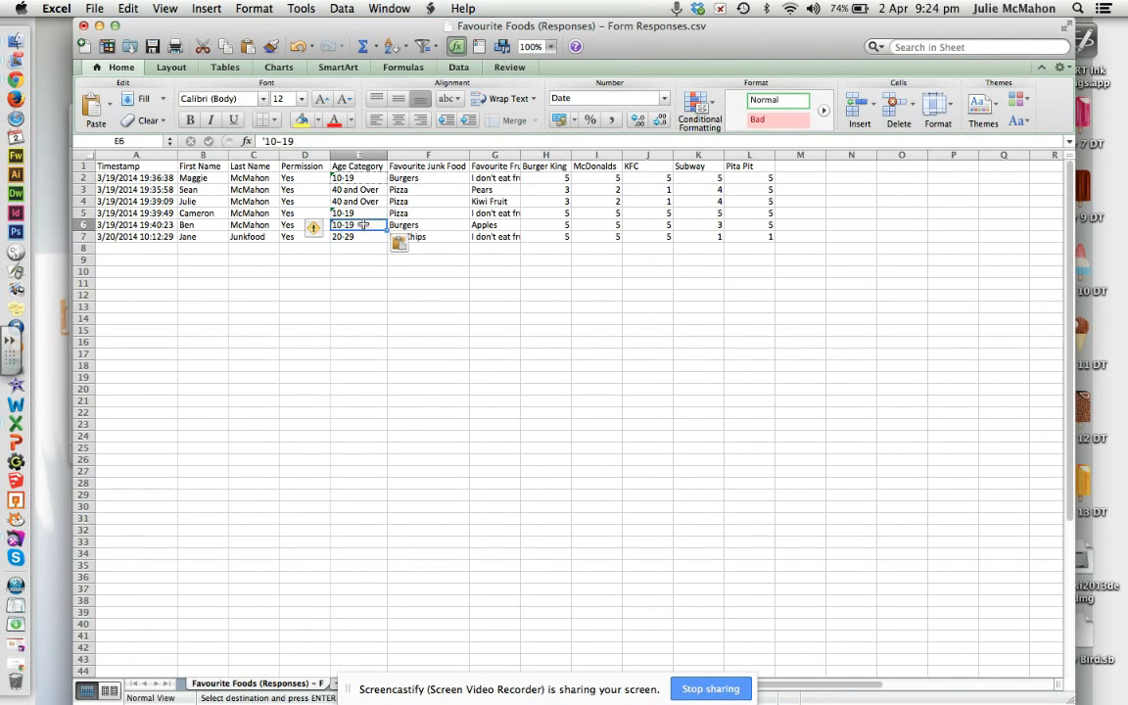
# Try saving the file, cancel at the format warning, and fit the Favourite Fruit column to its contents.
pyautogui.press('super+s')
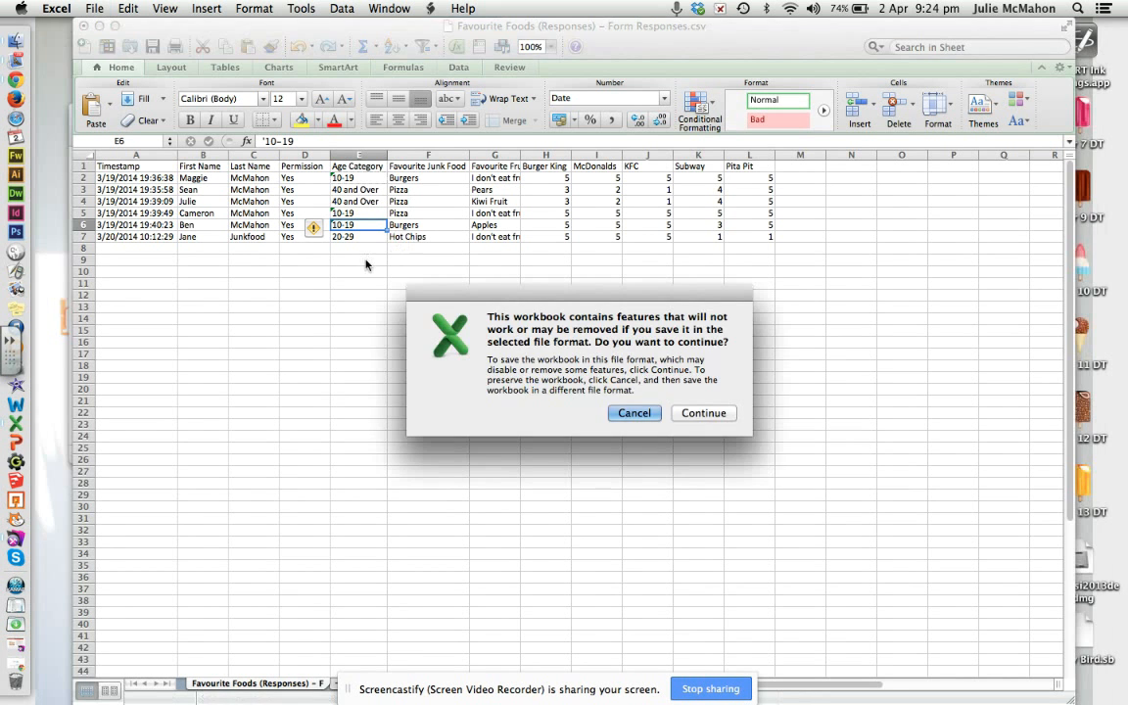
pyautogui.click(635, 412)
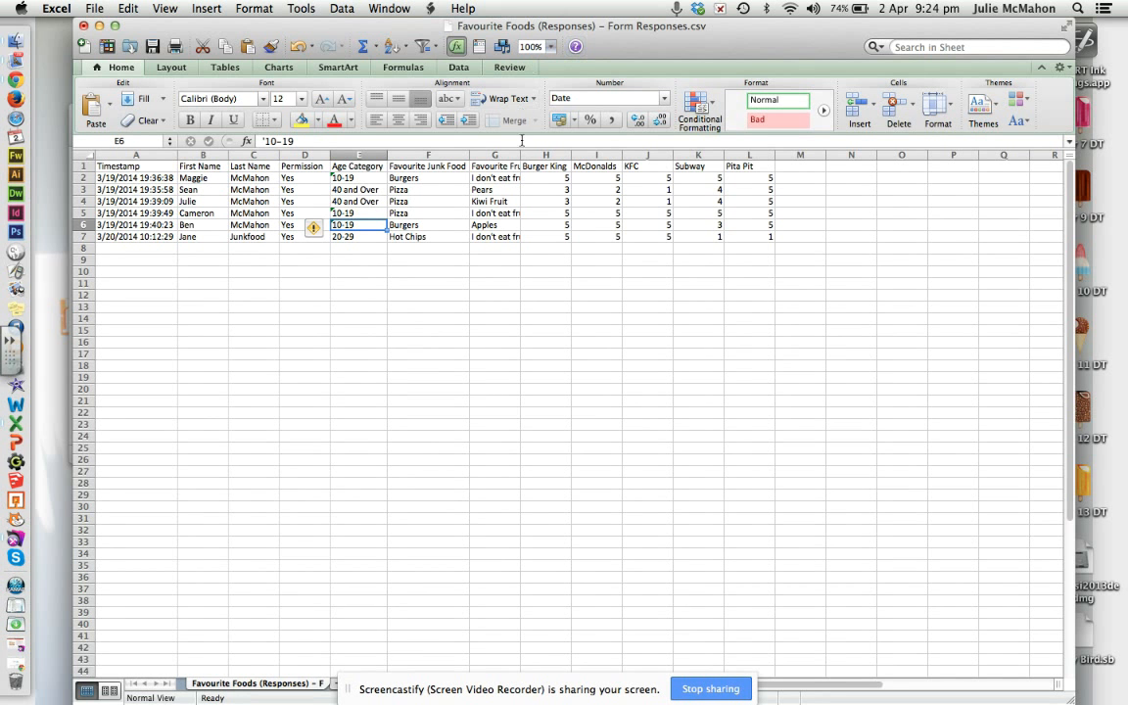
pyautogui.doubleClick(521, 156)
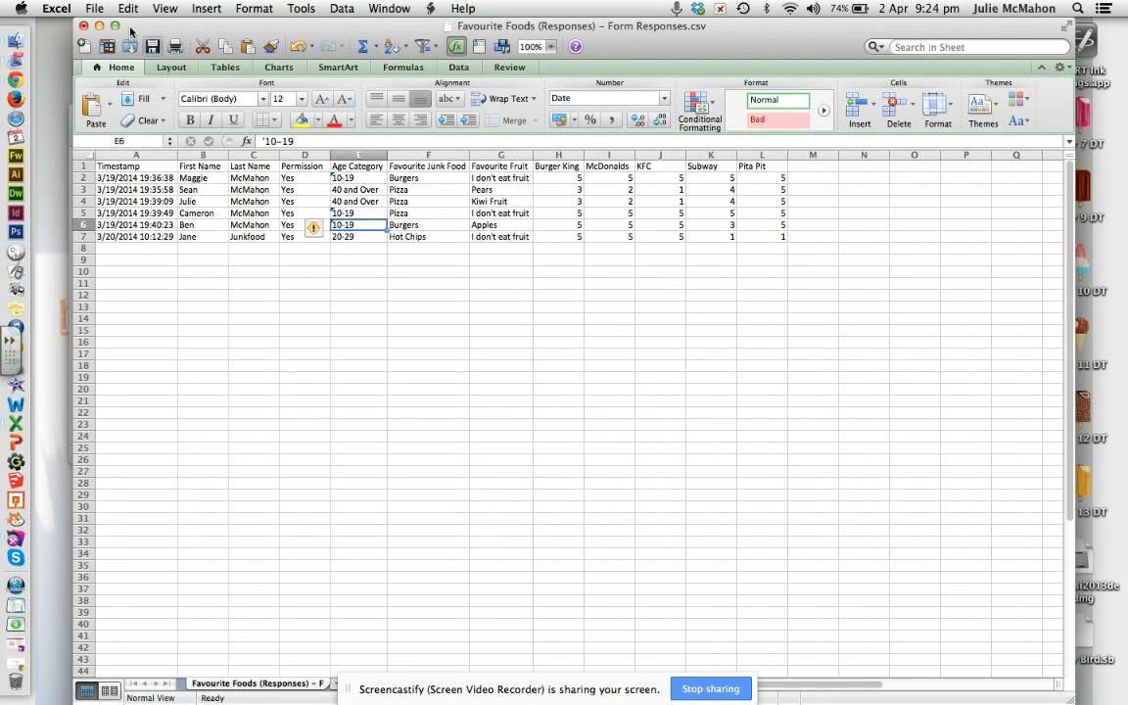
# Save the responses sheet under Save As in Comma Separated Values (.csv) format, continuing past the compatibility warning.
pyautogui.click(93, 9)
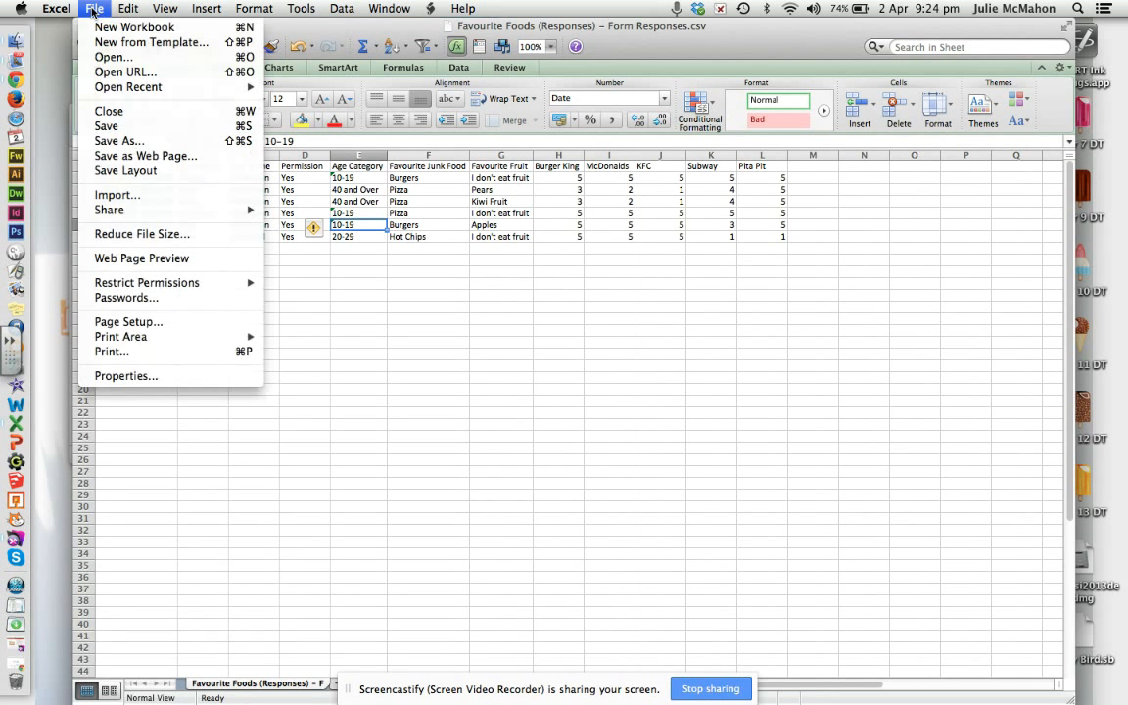
pyautogui.click(116, 141)
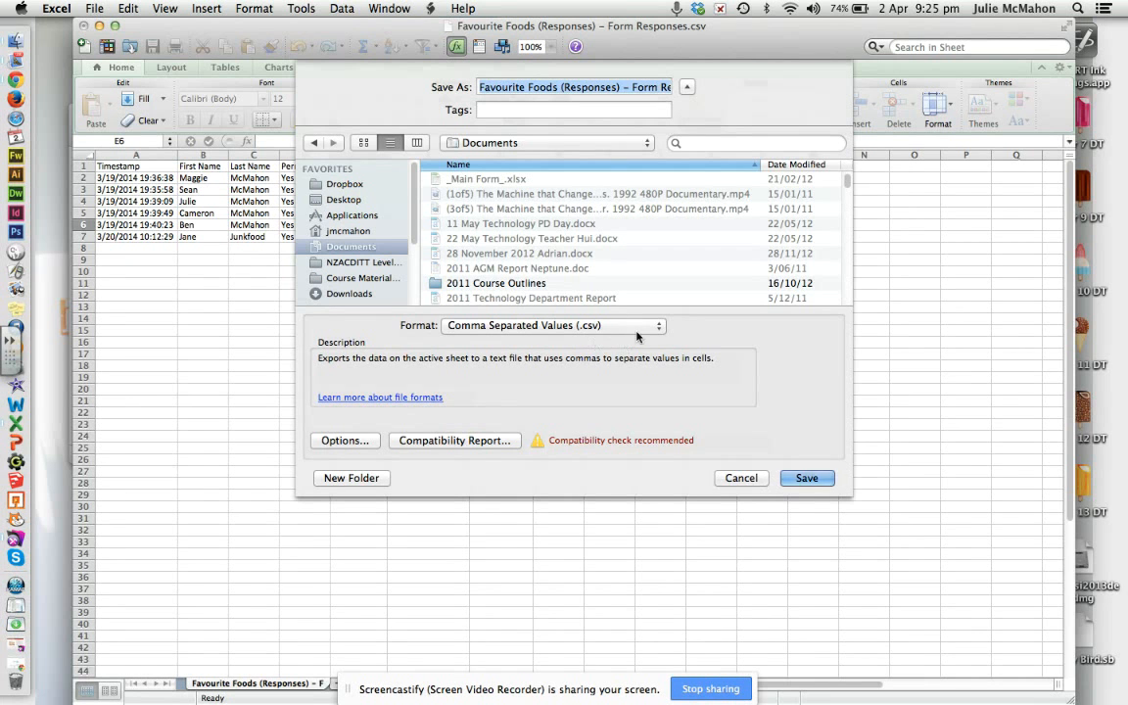
pyautogui.click(801, 477)
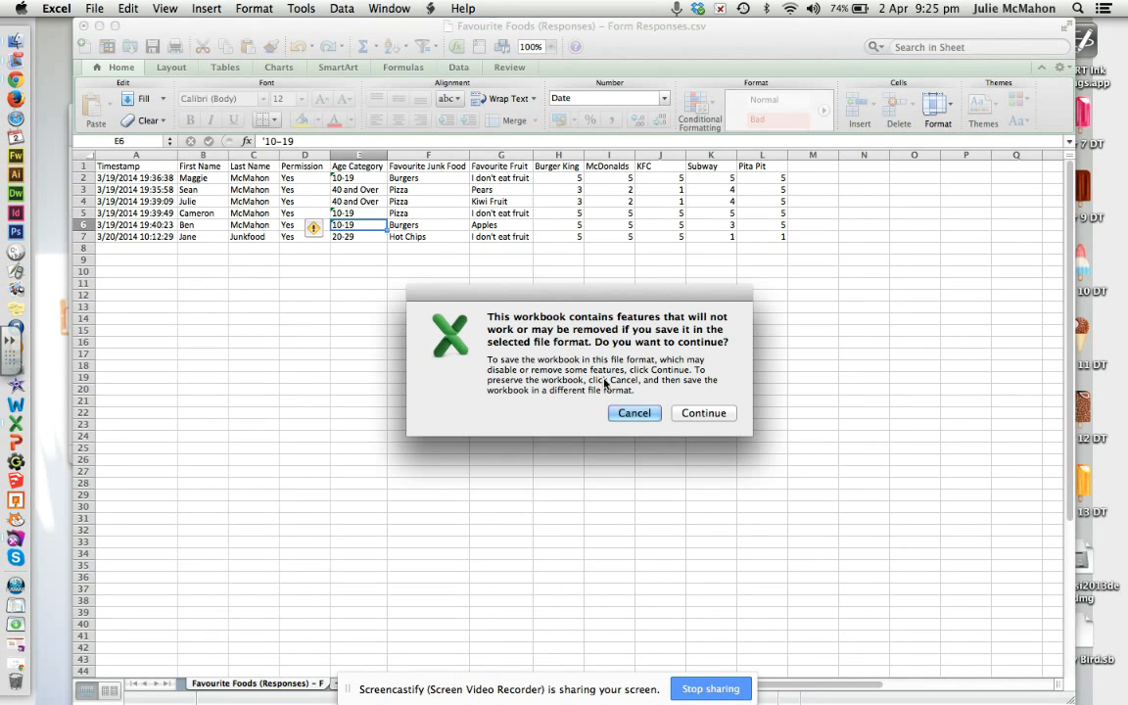
pyautogui.click(695, 415)
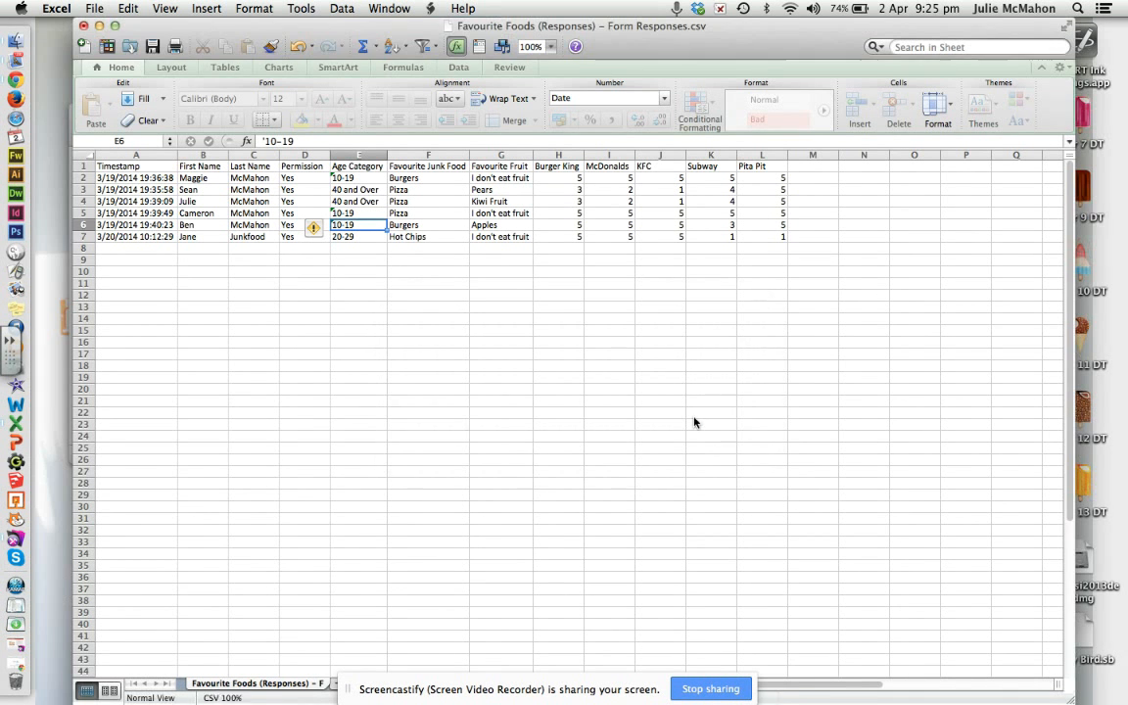
# Close the responses workbook, saving its changes and continuing in the CSV format.
pyautogui.click(84, 27)
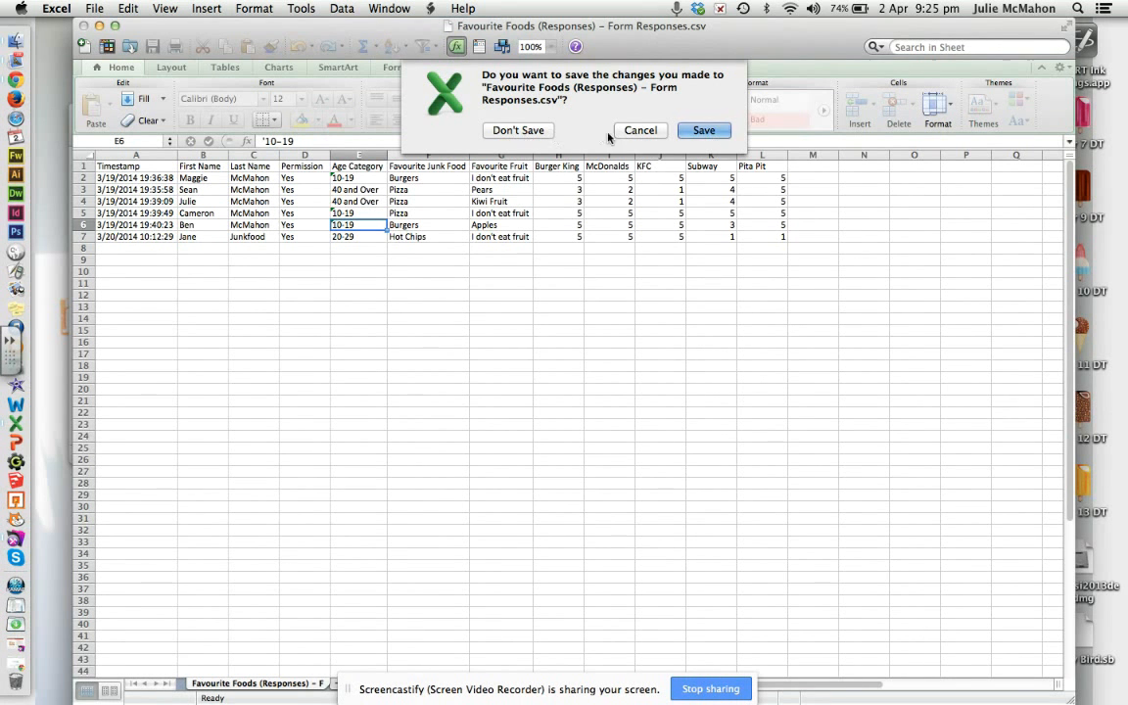
pyautogui.click(696, 134)
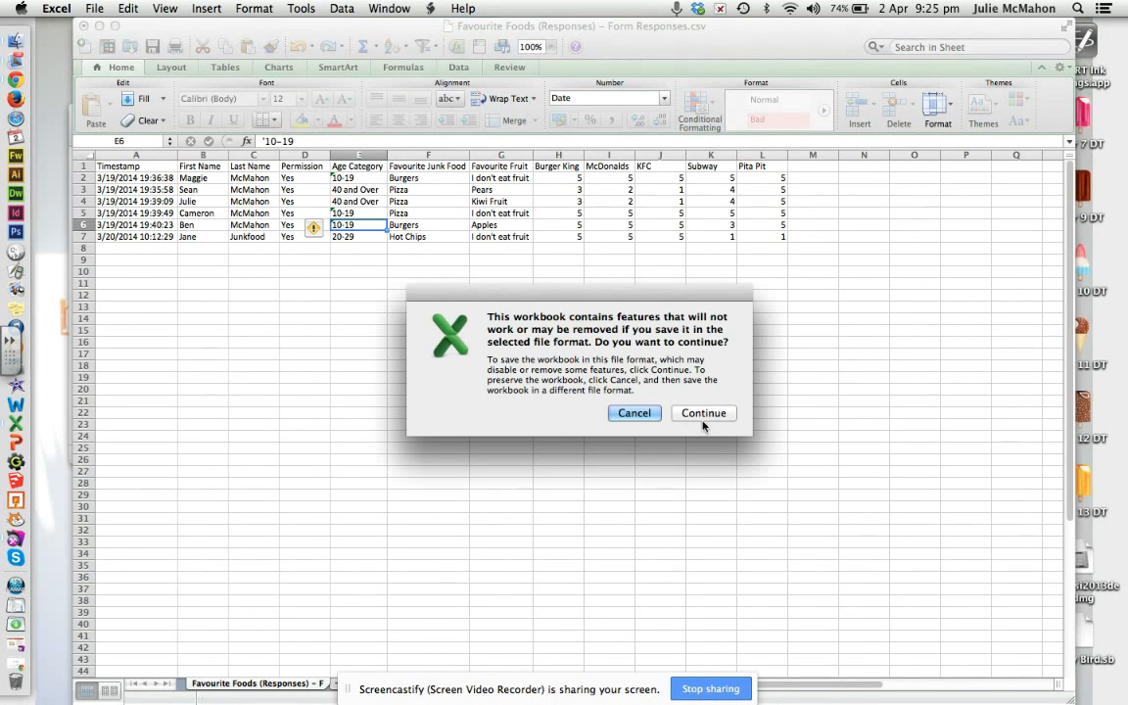
pyautogui.click(704, 416)
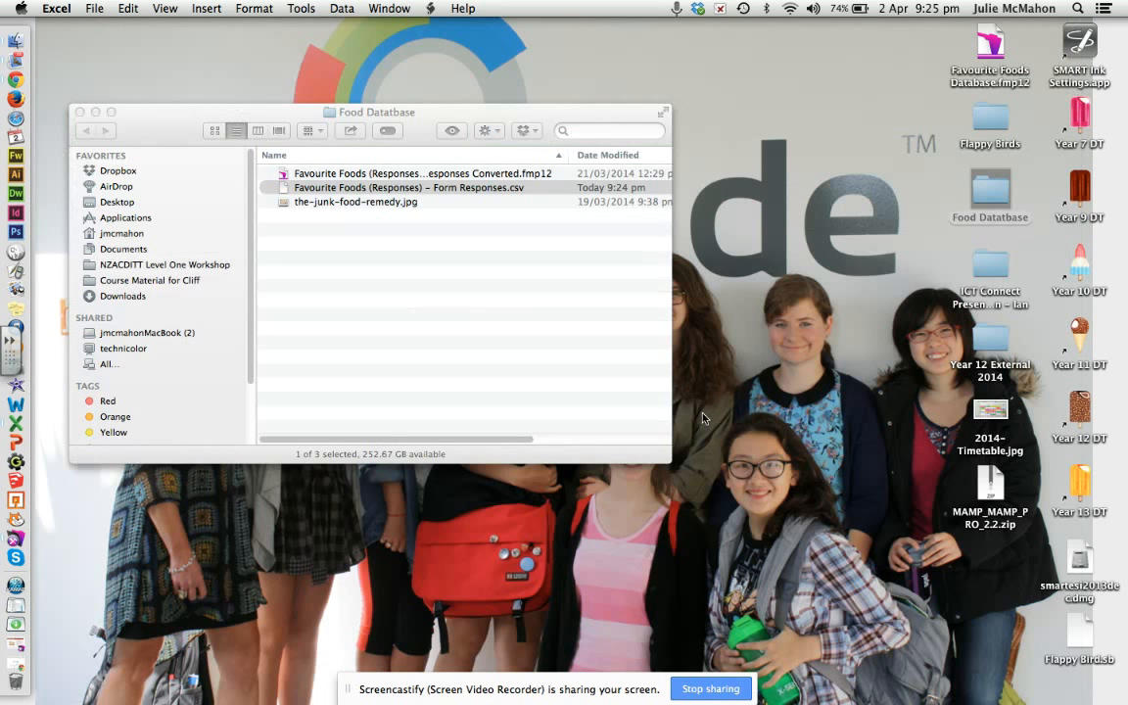
# Switch to FileMaker Pro Advanced, close the open Form Responses Converted database, and reposition the Quick Start window.
pyautogui.click(186, 127)
pyautogui.moveTo(186, 127); pyautogui.dragTo(232, 63)
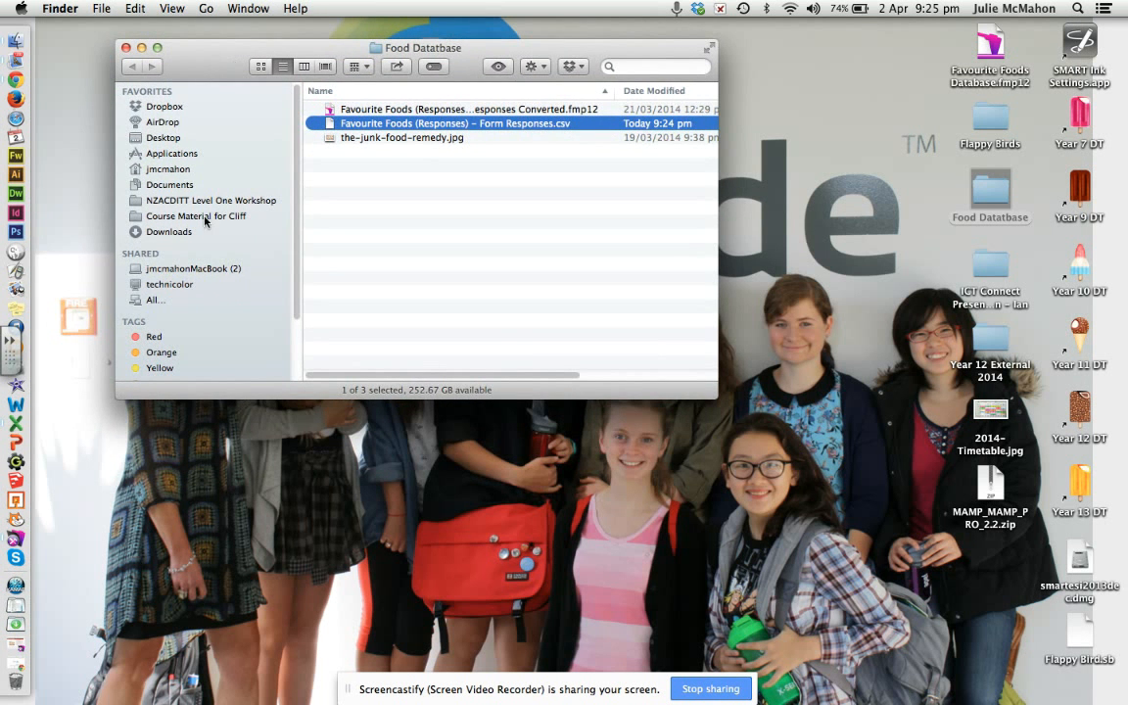
pyautogui.click(15, 539)
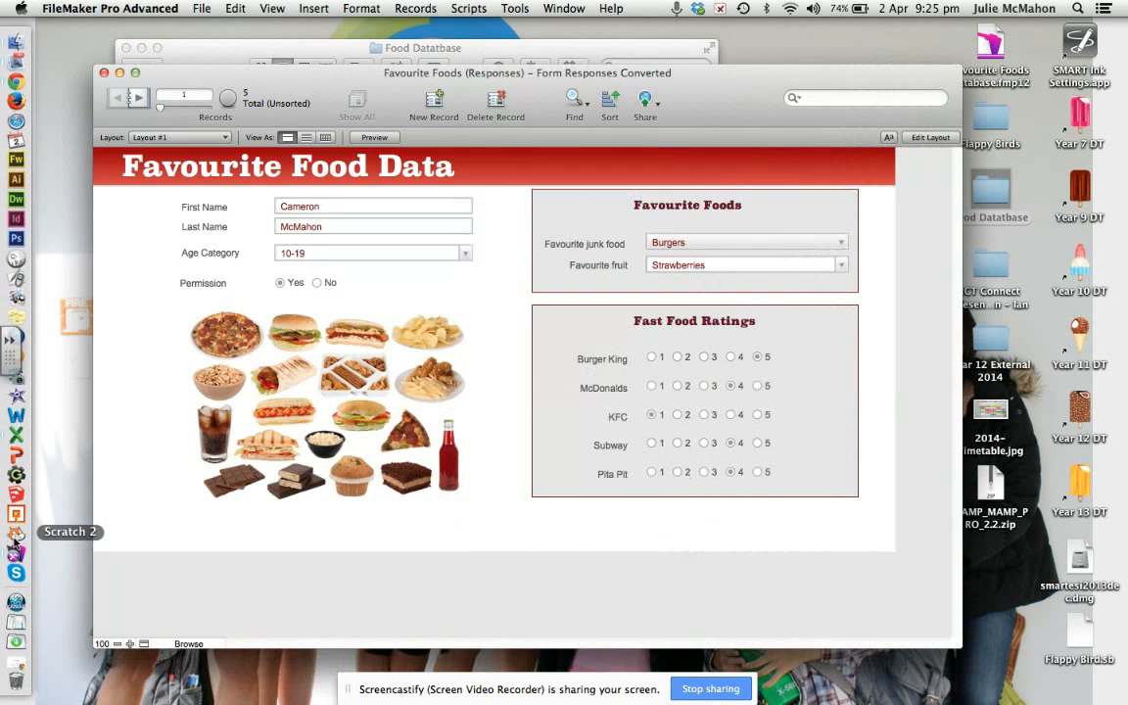
pyautogui.click(104, 73)
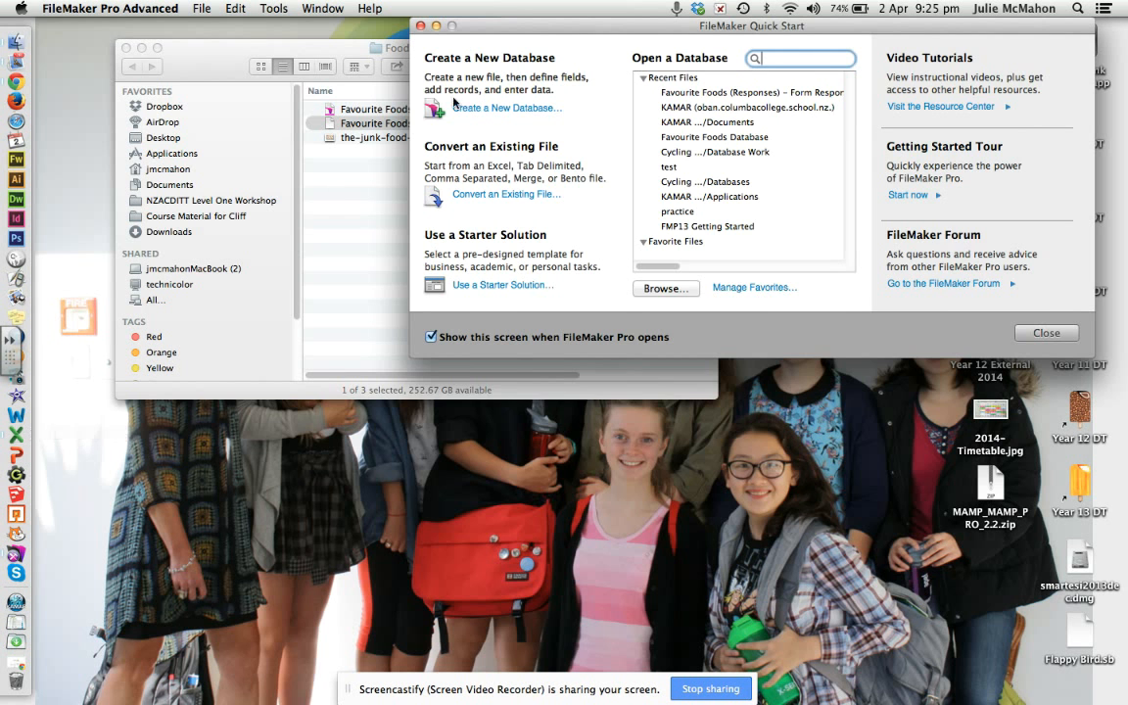
pyautogui.moveTo(506, 27); pyautogui.dragTo(448, 51)
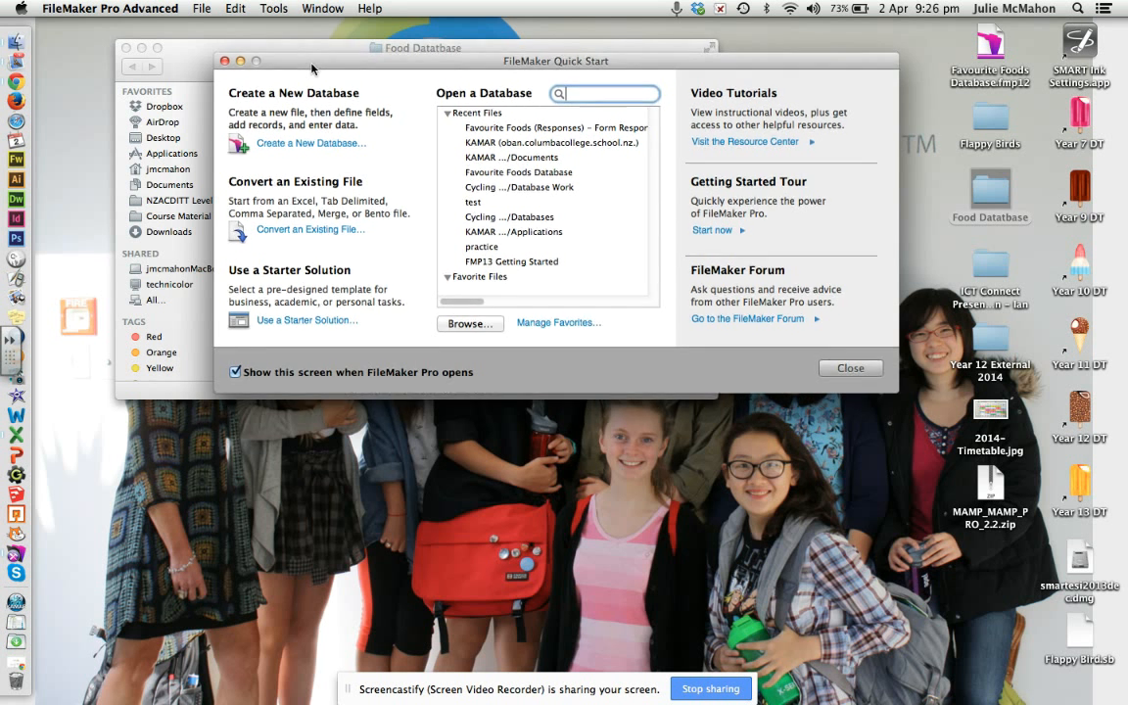
pyautogui.moveTo(312, 64); pyautogui.dragTo(263, 57)
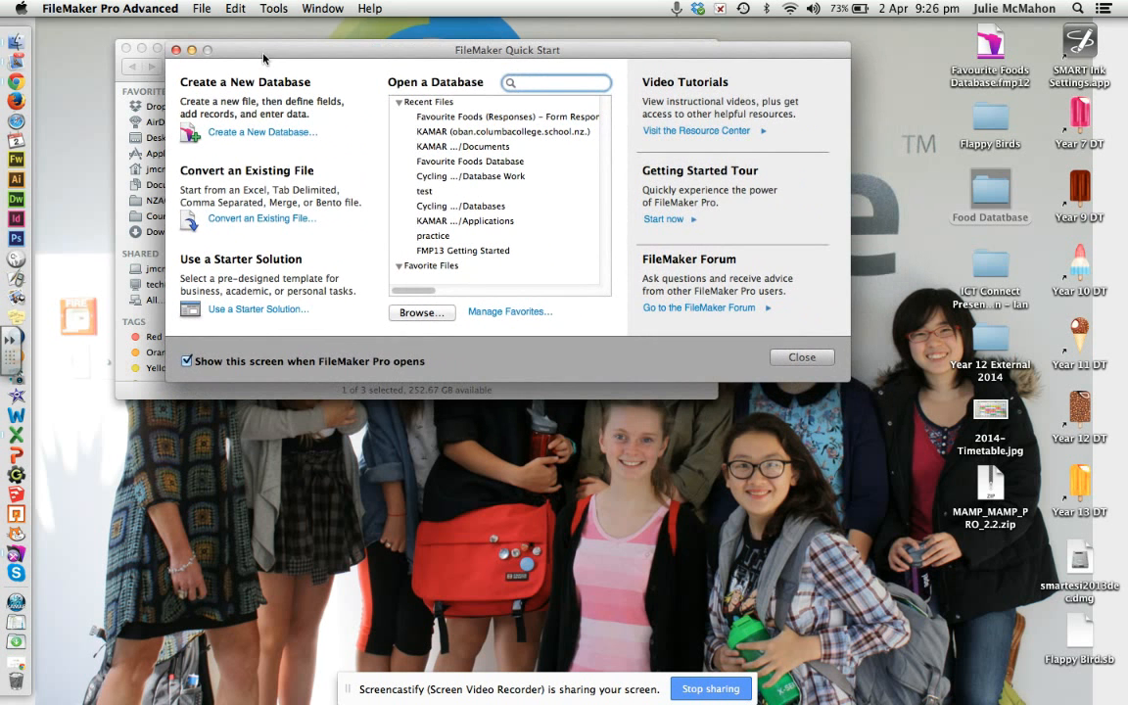
# Convert the comma-separated file Favourite Foods (Responses) – Form Responses.csv from the Food Datatbase folder, using its first row as field names.
pyautogui.click(256, 220)
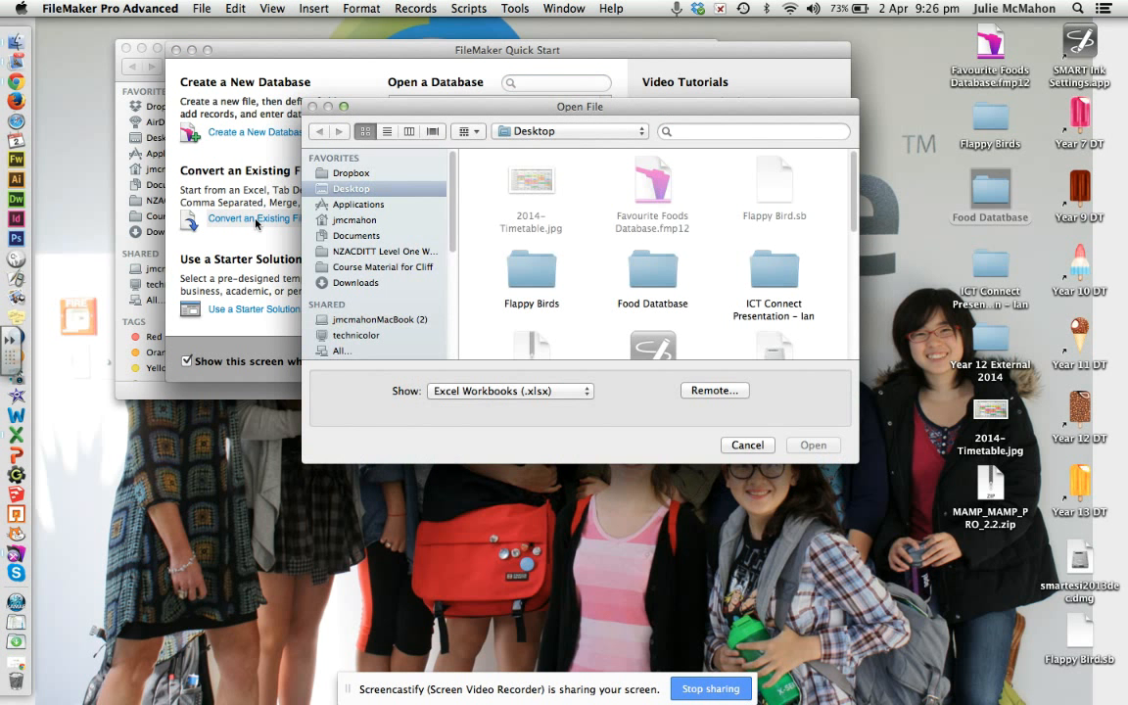
pyautogui.click(497, 392)
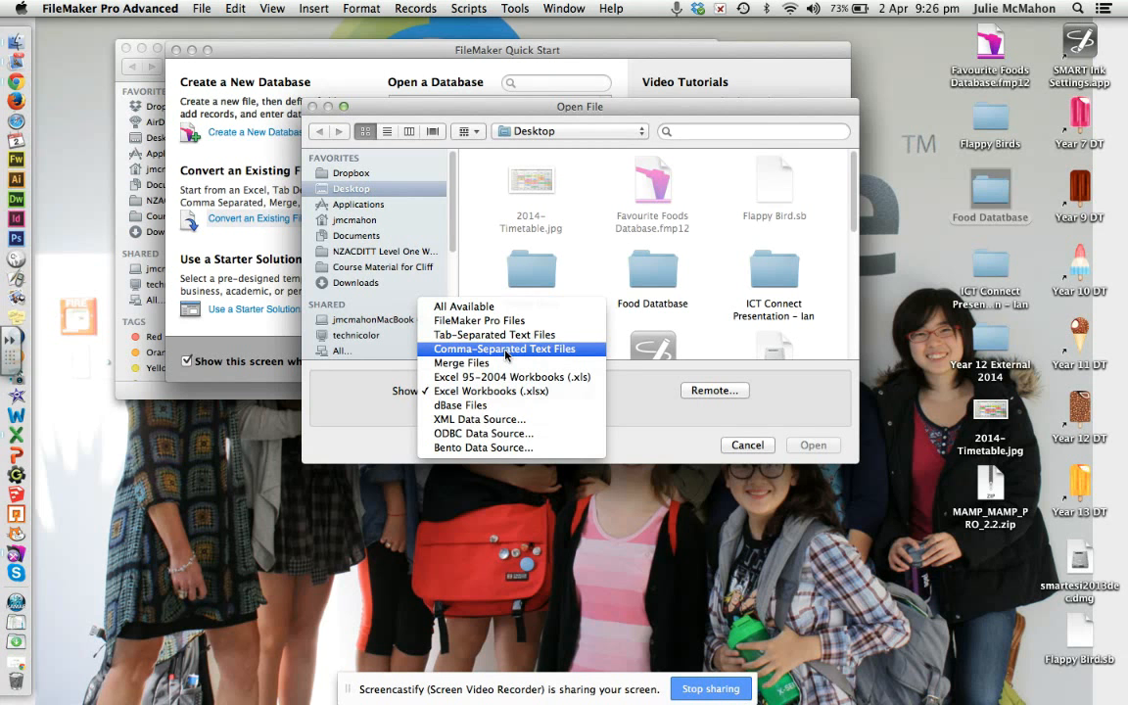
pyautogui.click(507, 349)
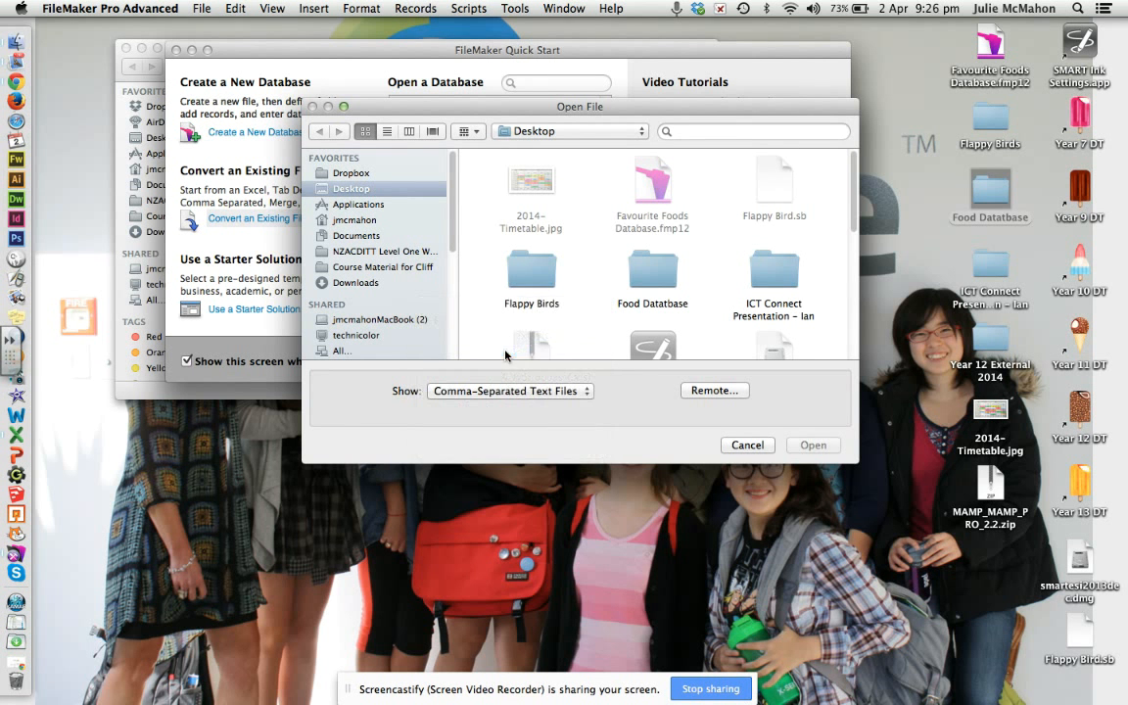
pyautogui.click(646, 280)
pyautogui.doubleClick(646, 280)
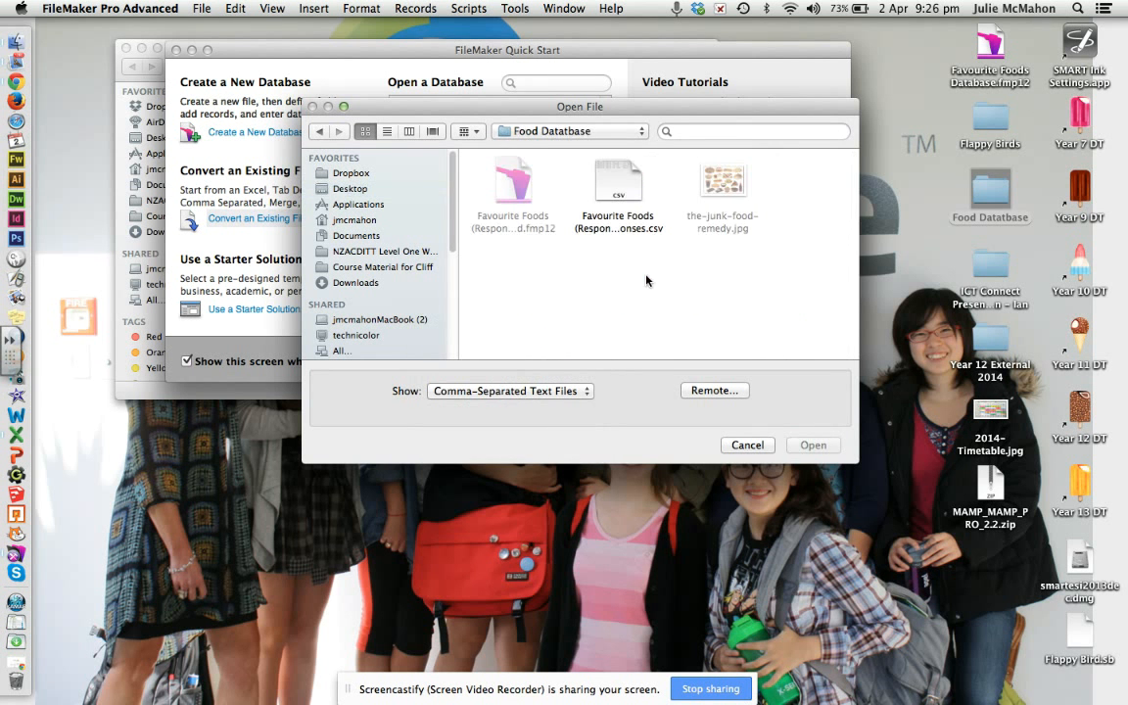
pyautogui.click(618, 181)
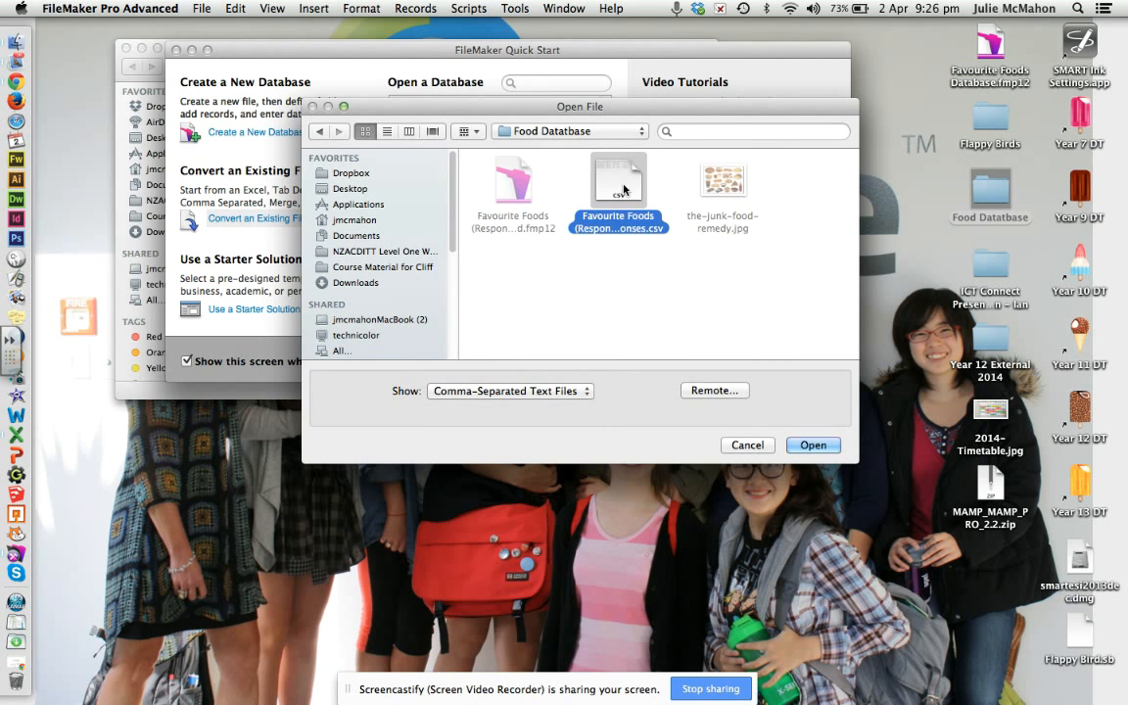
pyautogui.press('Return')
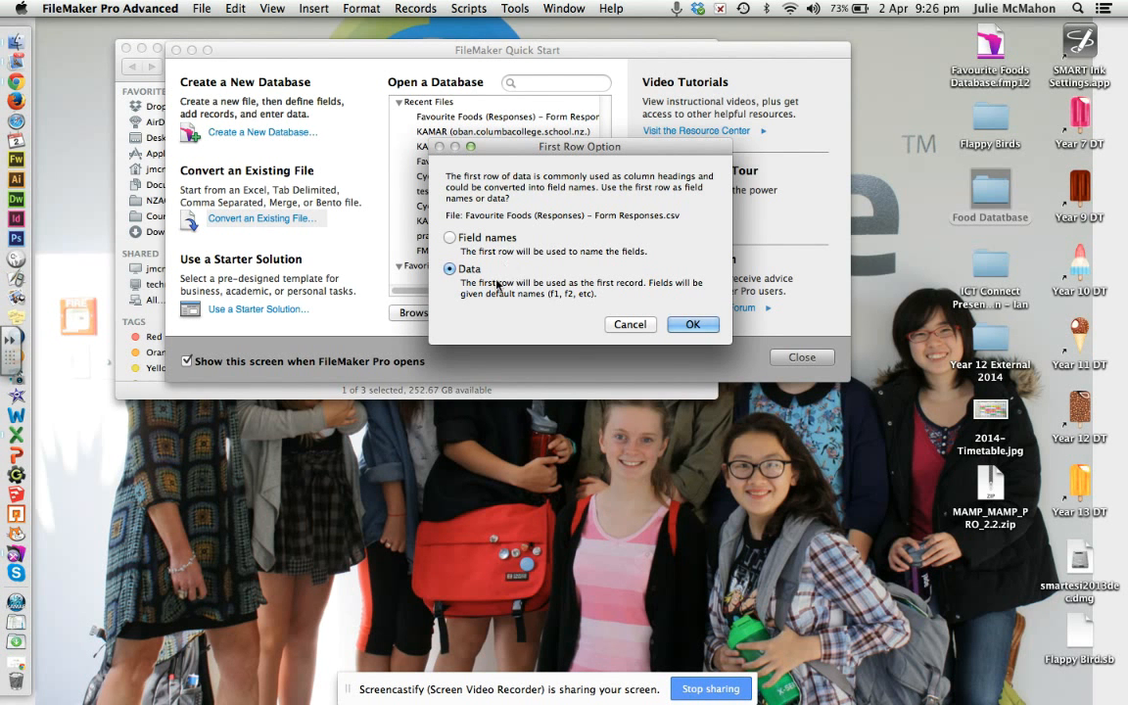
pyautogui.click(480, 239)
pyautogui.click(693, 324)
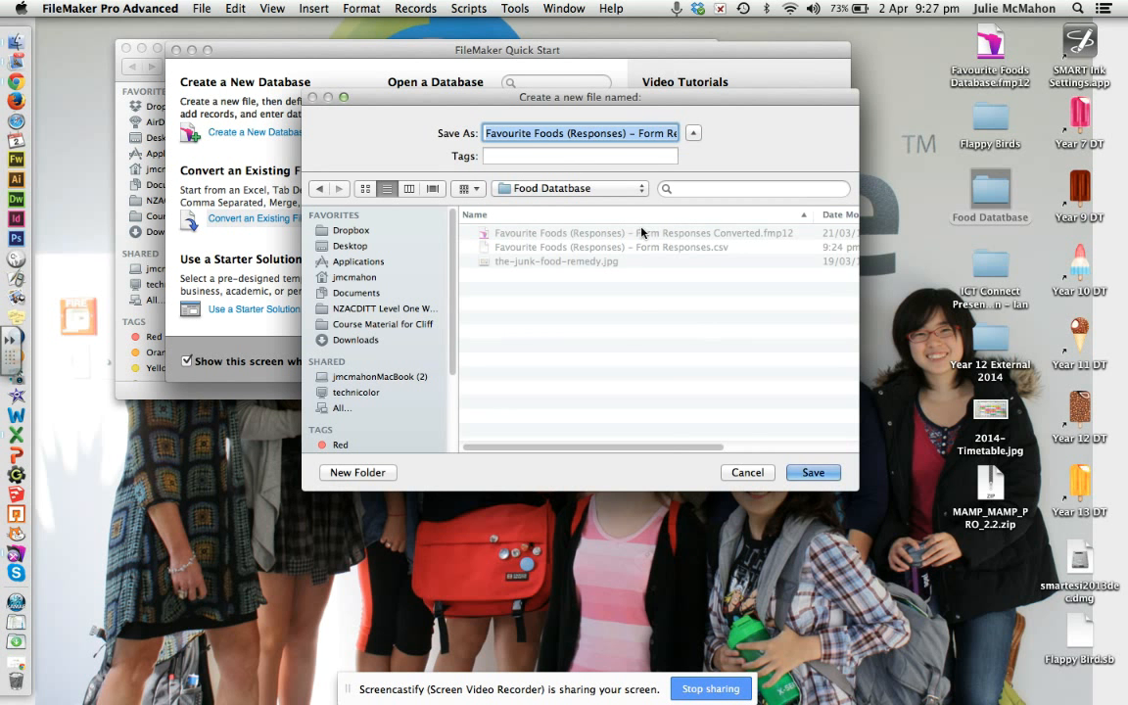
# Name the converted file Favourite Foods Database.fmp12 and save it in the Food Datatbase folder.
pyautogui.click(628, 136)
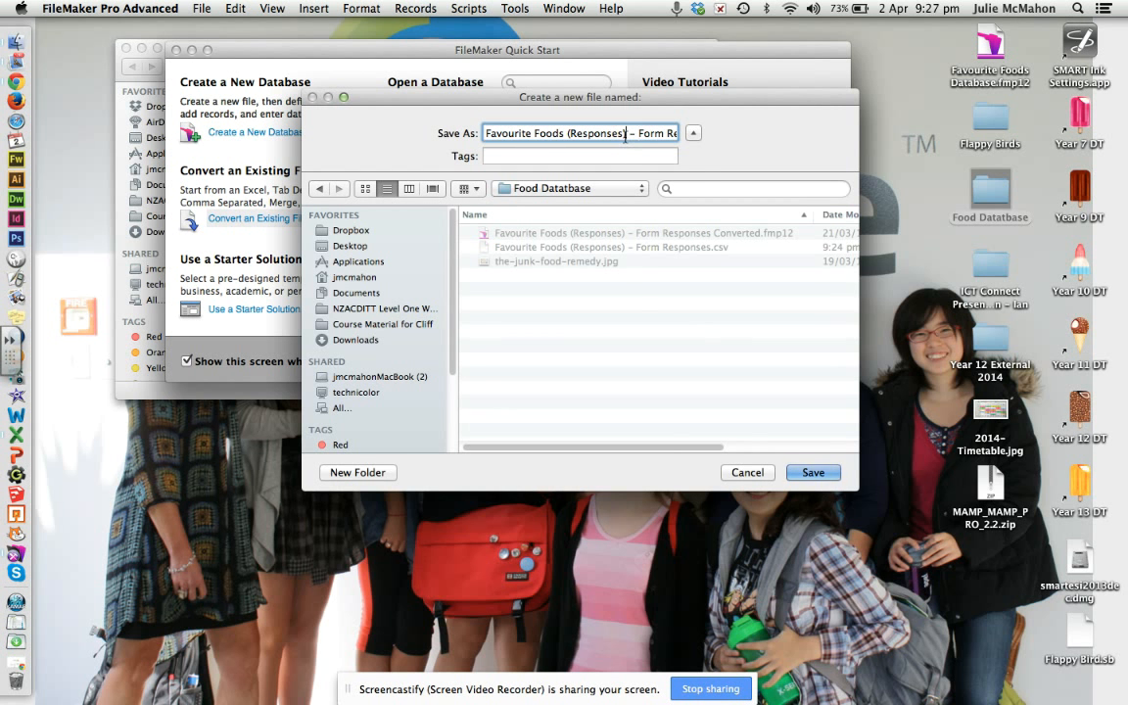
pyautogui.press('BackSpace')
pyautogui.press('BackSpace')
pyautogui.press('BackSpace')
pyautogui.press('BackSpace')
pyautogui.press('BackSpace')
pyautogui.press('BackSpace')
pyautogui.press('BackSpace')
pyautogui.press('BackSpace')
pyautogui.press('BackSpace')
pyautogui.press('BackSpace')
pyautogui.press('BackSpace')
pyautogui.press('BackSpace')
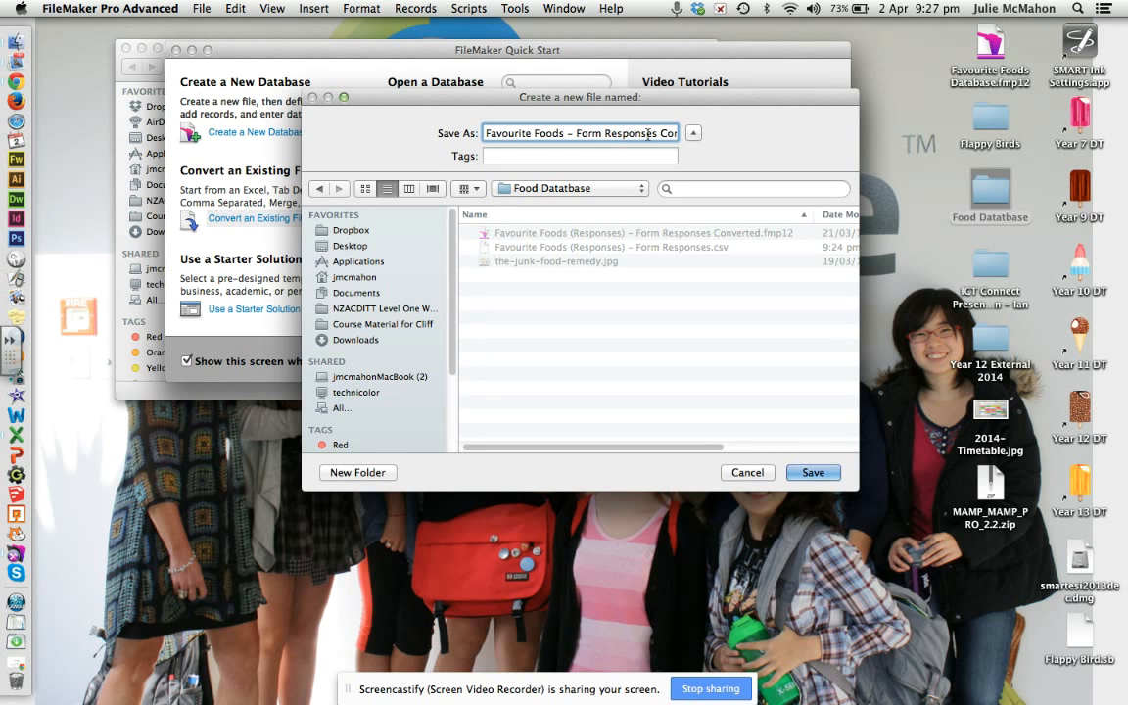
pyautogui.moveTo(676, 133); pyautogui.dragTo(568, 133)
pyautogui.press('BackSpace')
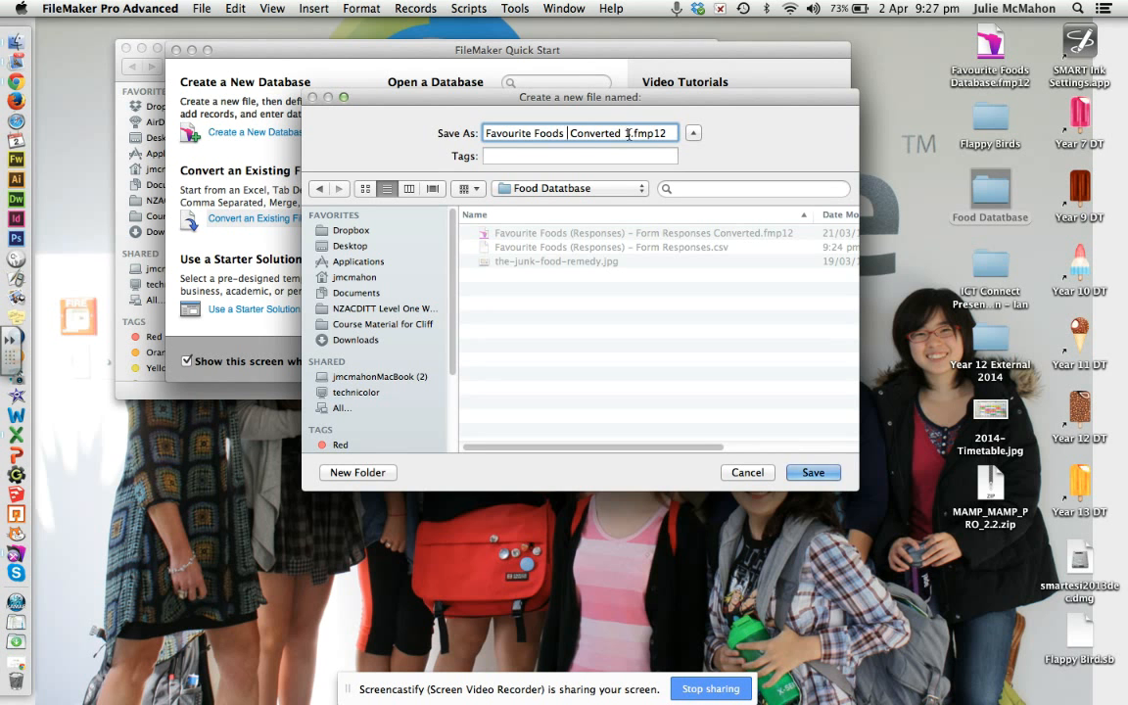
pyautogui.moveTo(631, 134); pyautogui.dragTo(566, 135)
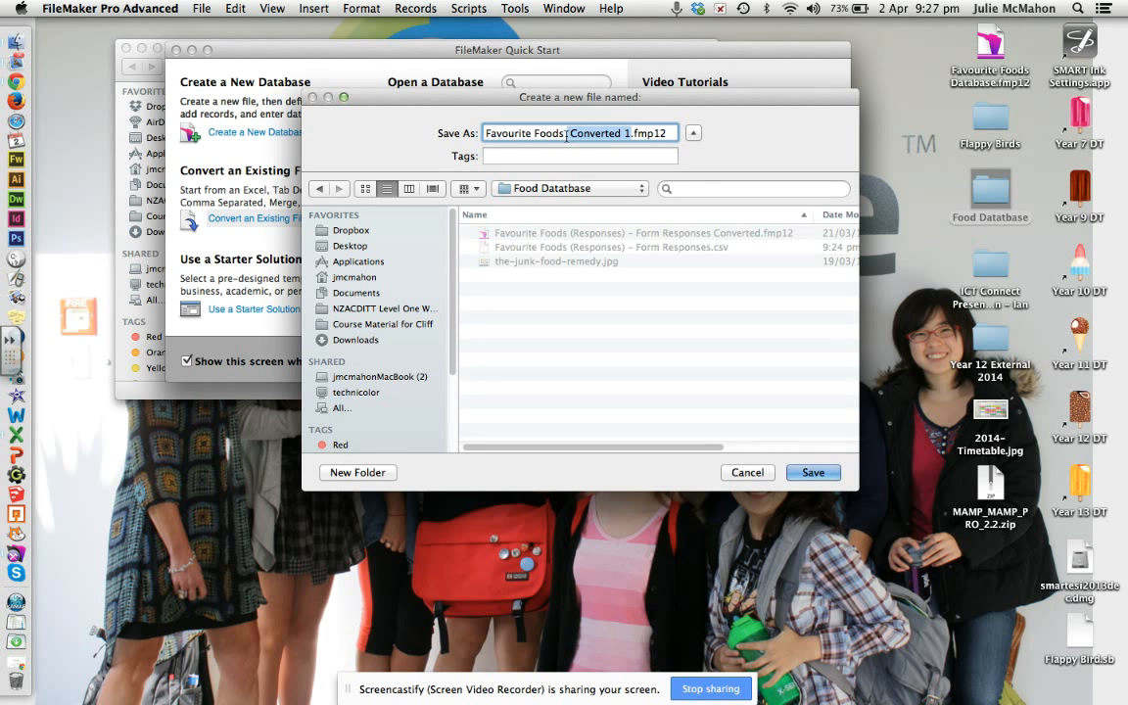
pyautogui.write('Da')
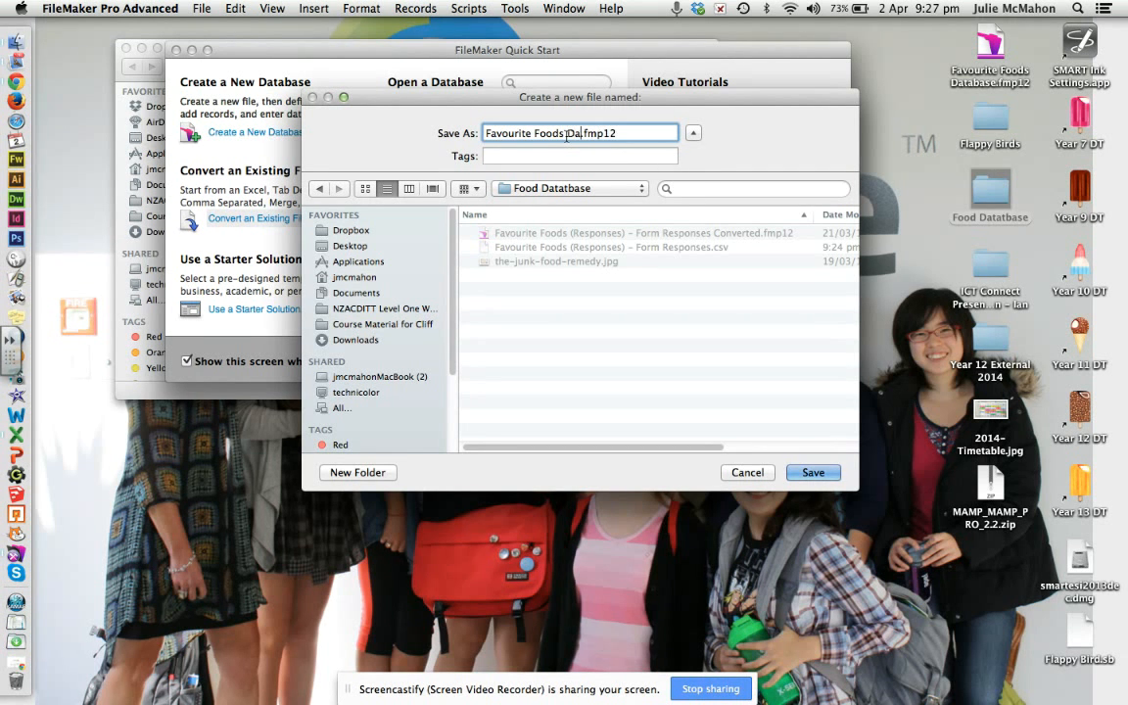
pyautogui.write('tabase')
pyautogui.press('Return')
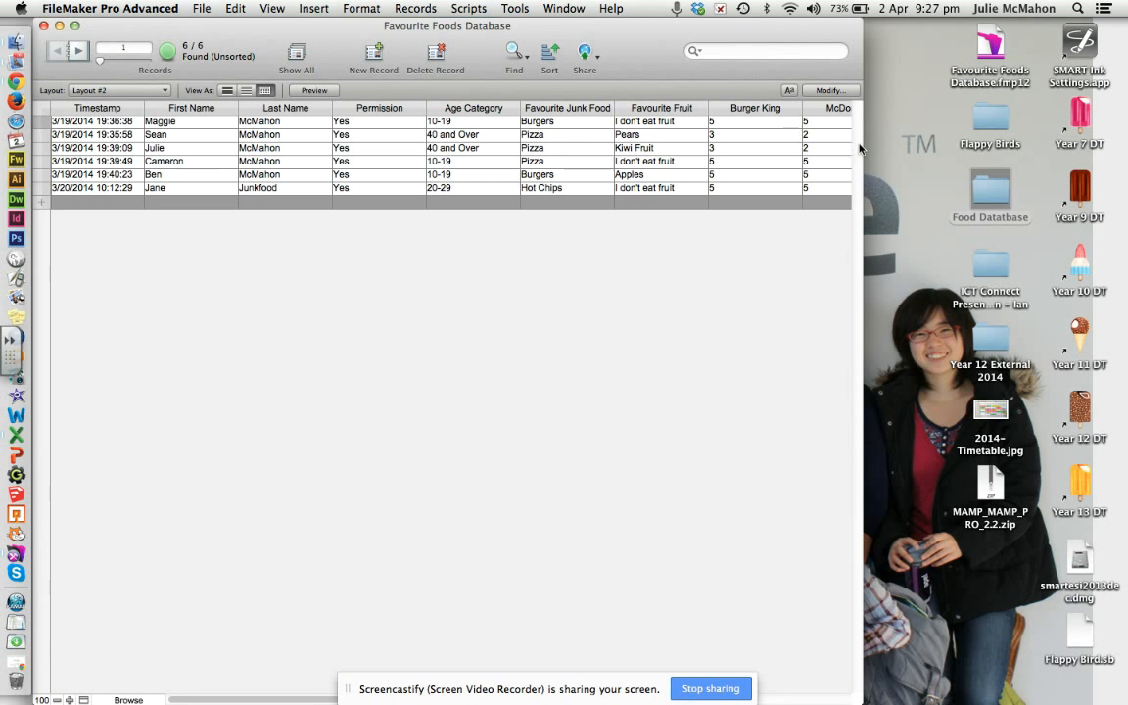
# Widen the database window and compare the records in form view and table view, finishing in form view.
pyautogui.moveTo(864, 145); pyautogui.dragTo(977, 146)
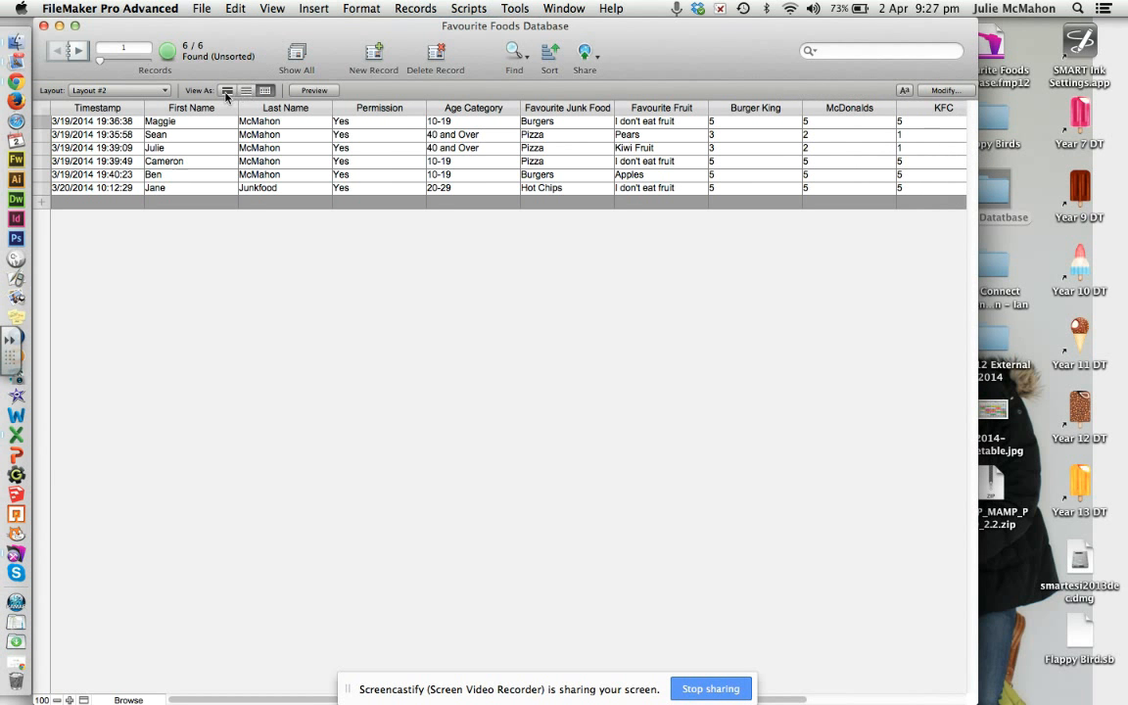
pyautogui.click(226, 91)
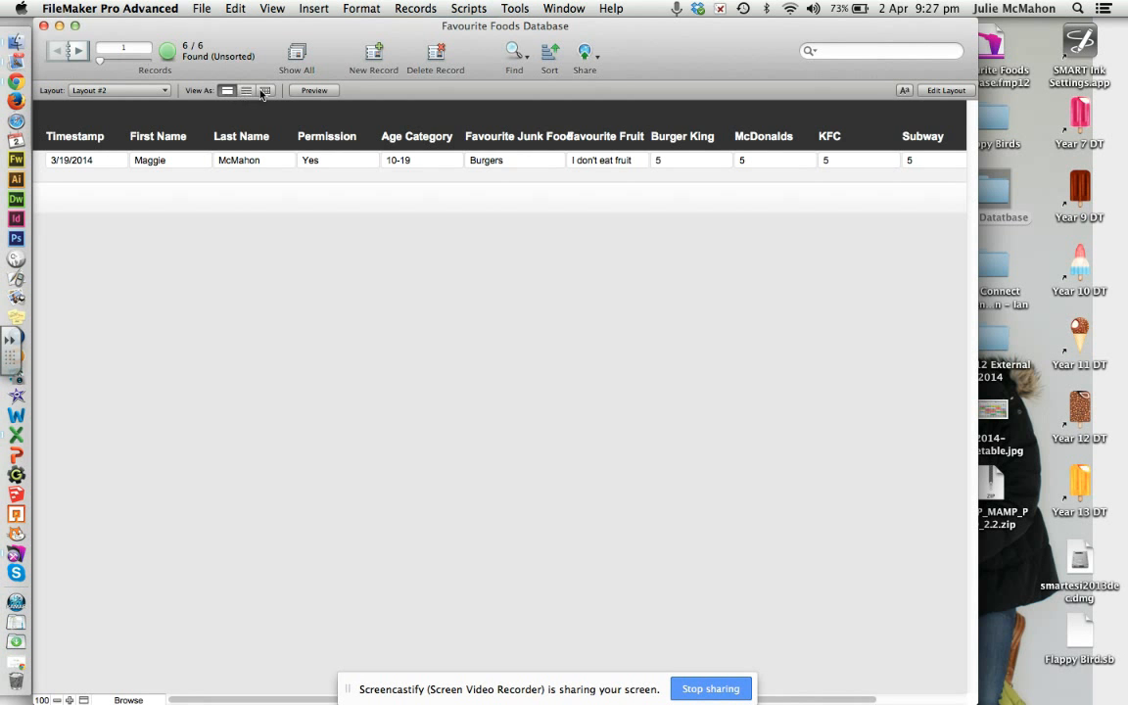
pyautogui.click(265, 90)
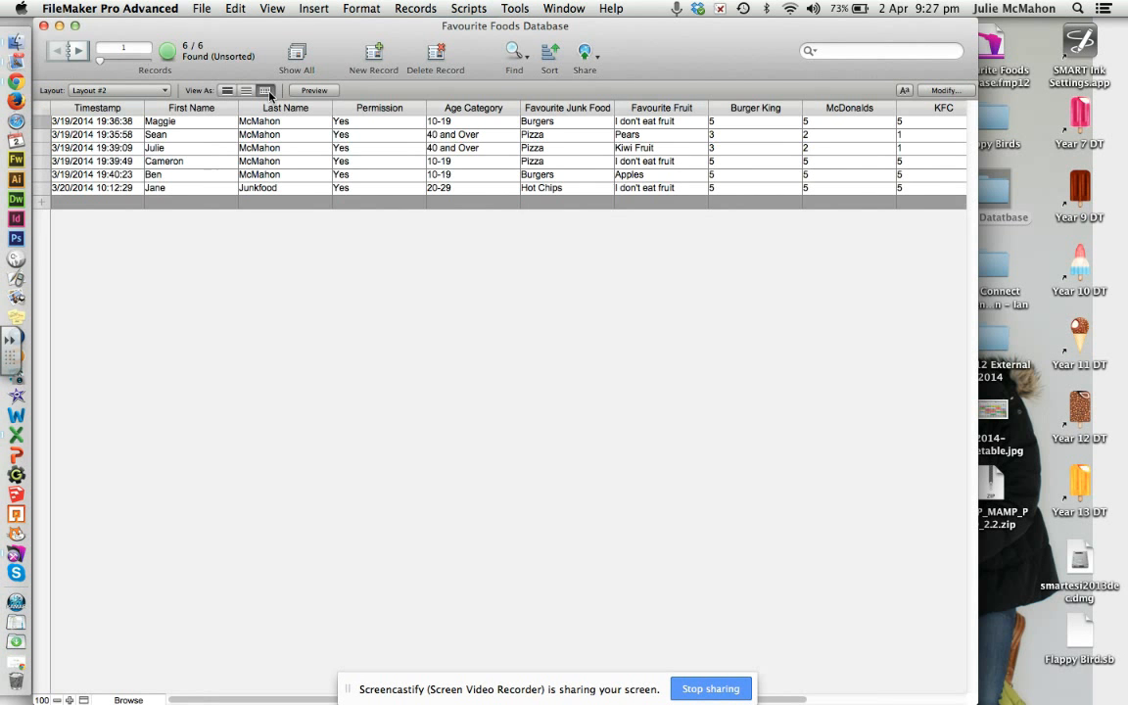
pyautogui.click(226, 90)
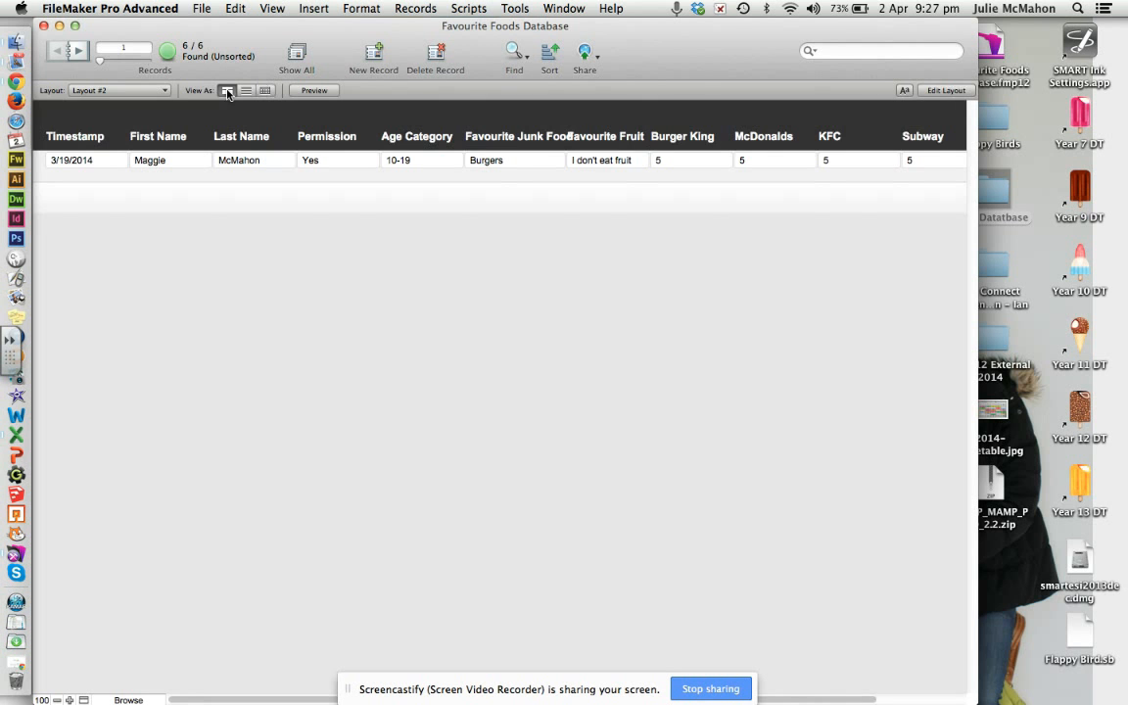
# Compare how a record is shown in Layout #1 and Layout #2, and narrow the database window slightly.
pyautogui.click(166, 90)
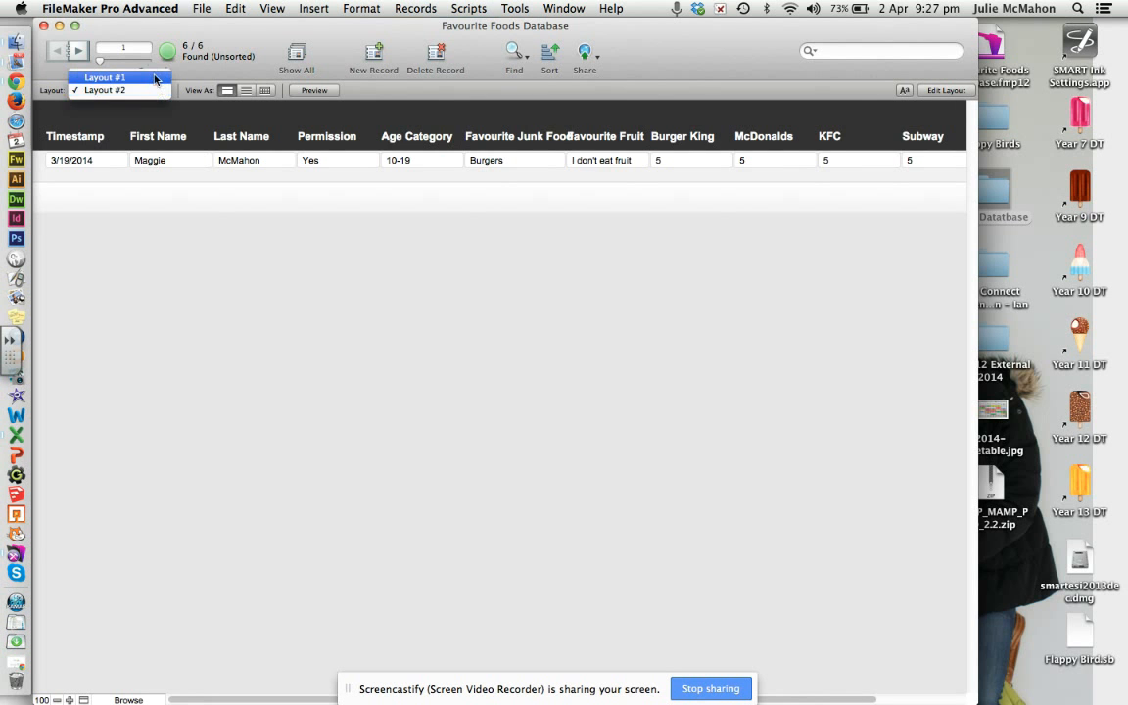
pyautogui.click(154, 78)
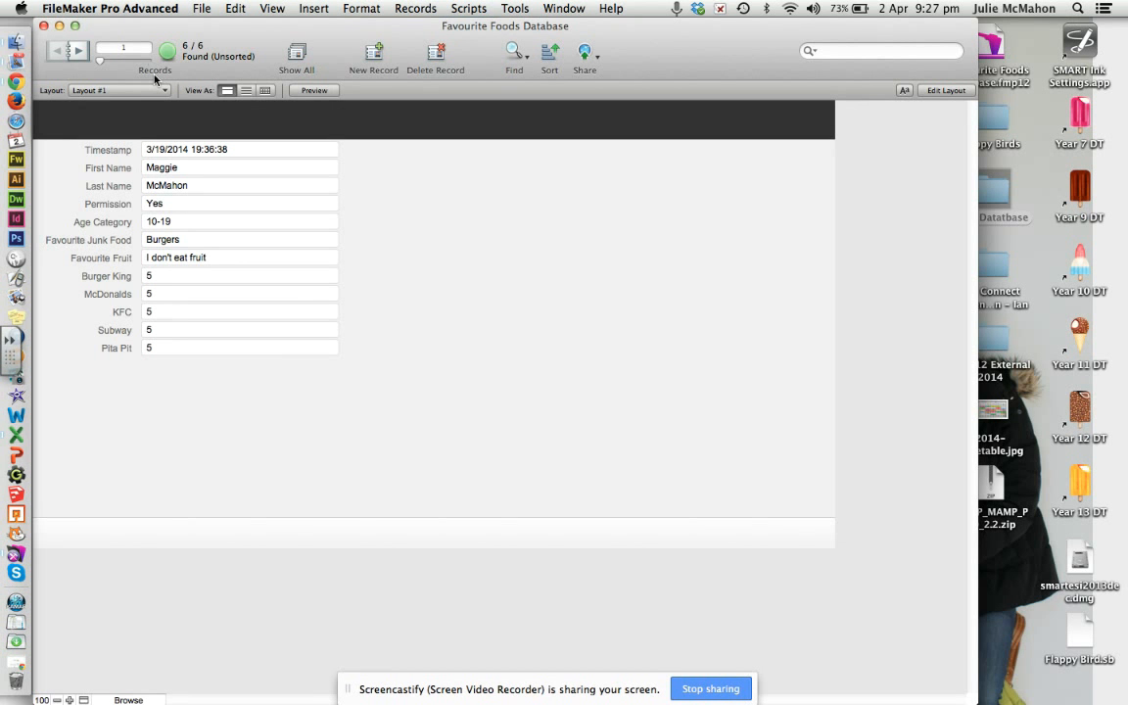
pyautogui.click(134, 91)
pyautogui.click(135, 102)
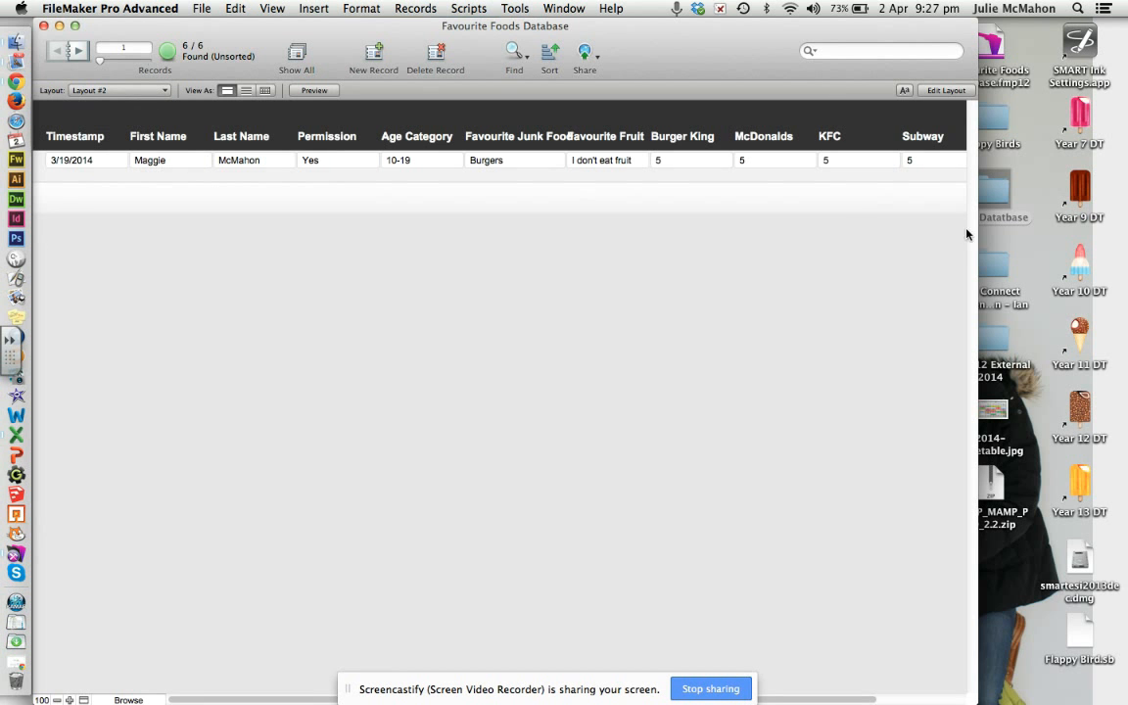
pyautogui.moveTo(978, 228); pyautogui.dragTo(928, 228)
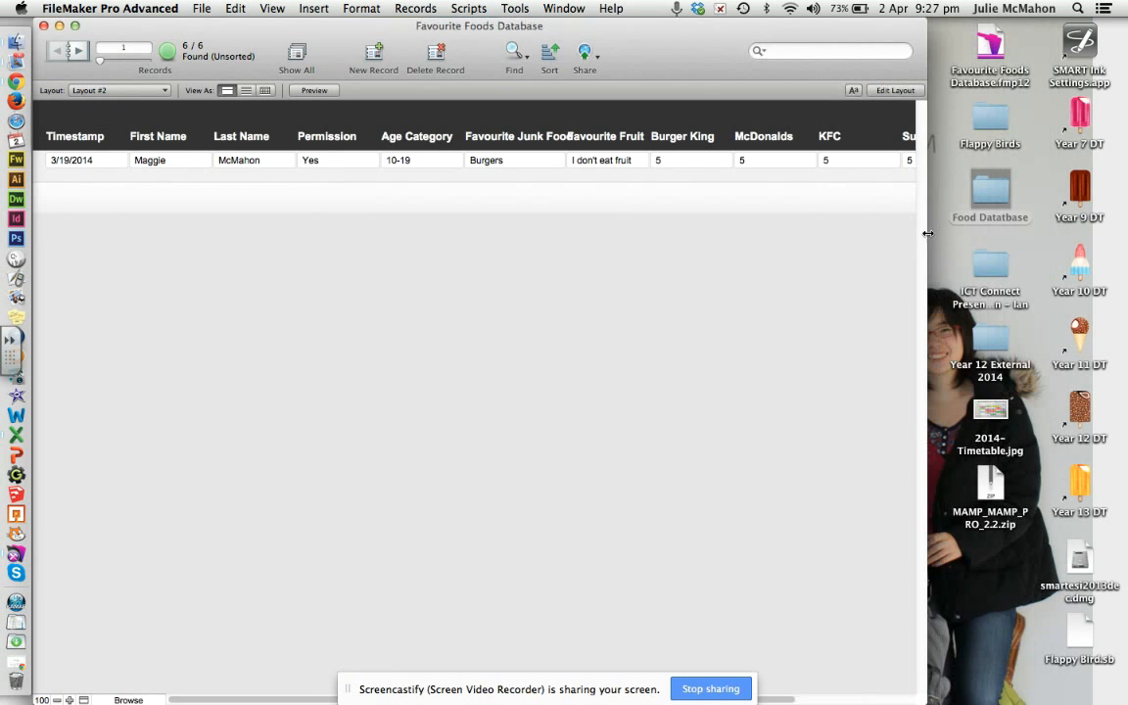
# Open Layout #1 for layout editing and check the table's fields in the Field Picker.
pyautogui.click(116, 89)
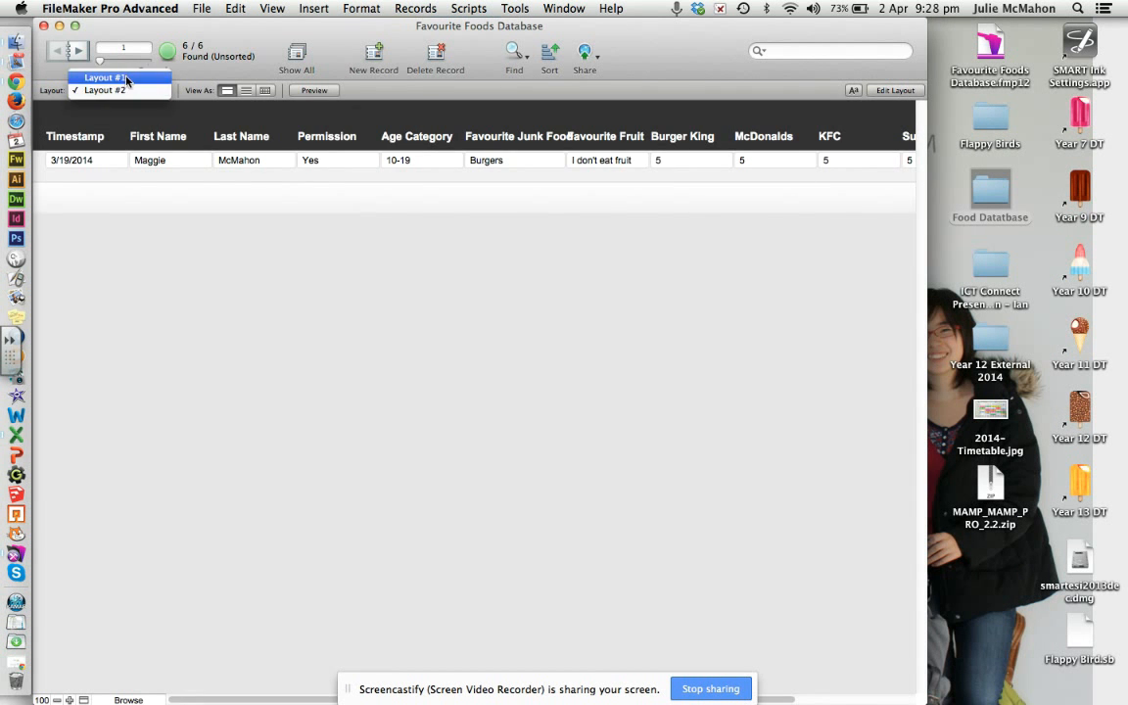
pyautogui.click(126, 78)
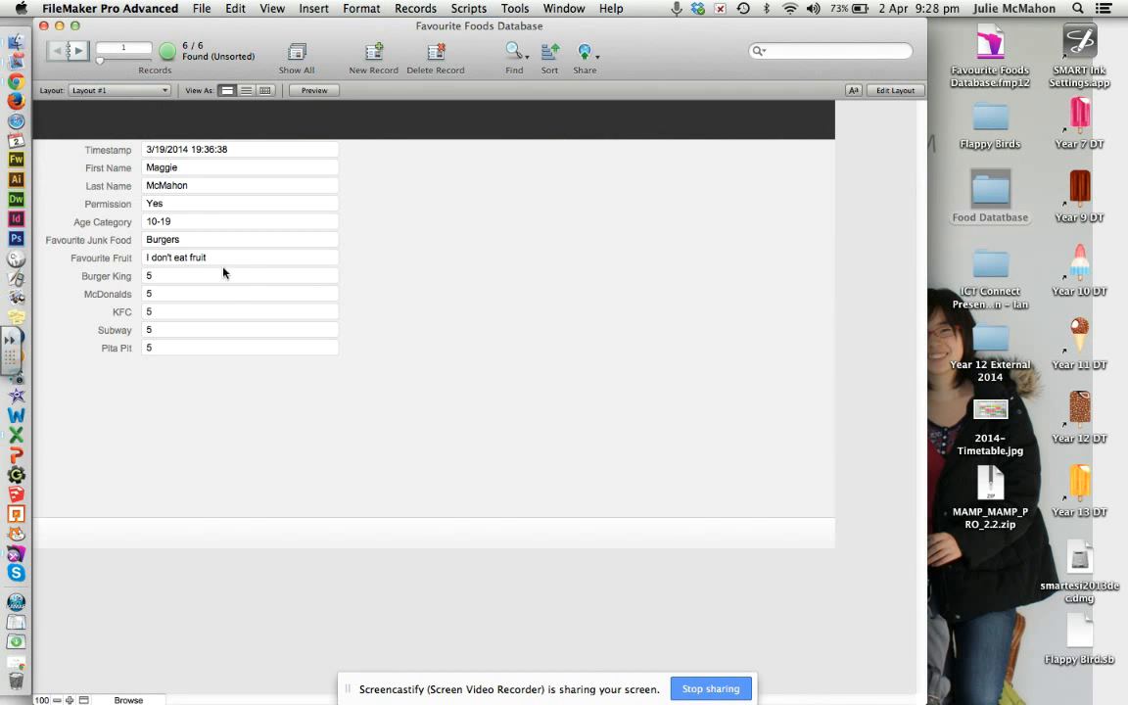
pyautogui.click(892, 90)
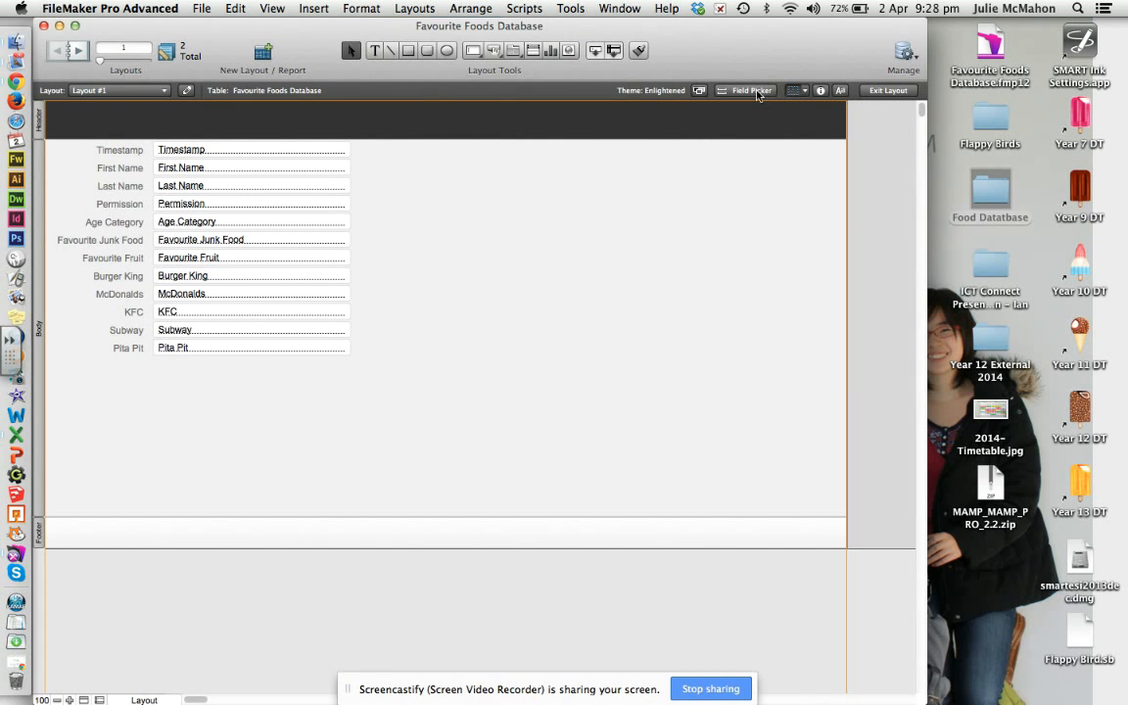
pyautogui.click(756, 92)
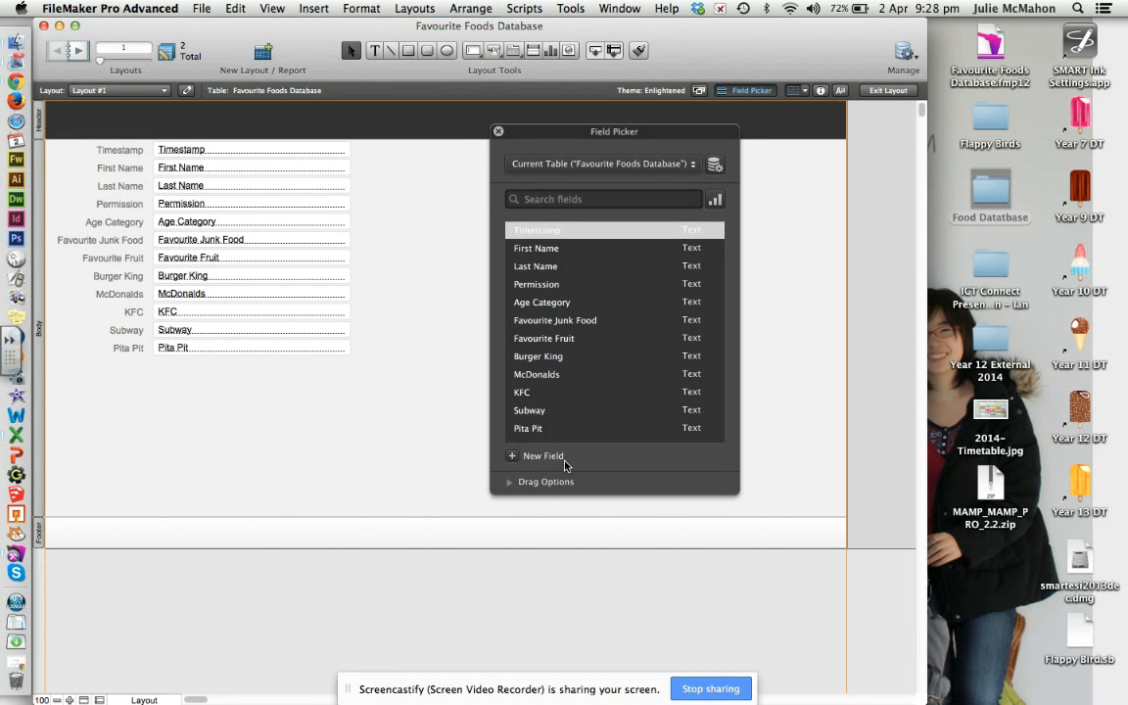
pyautogui.click(499, 132)
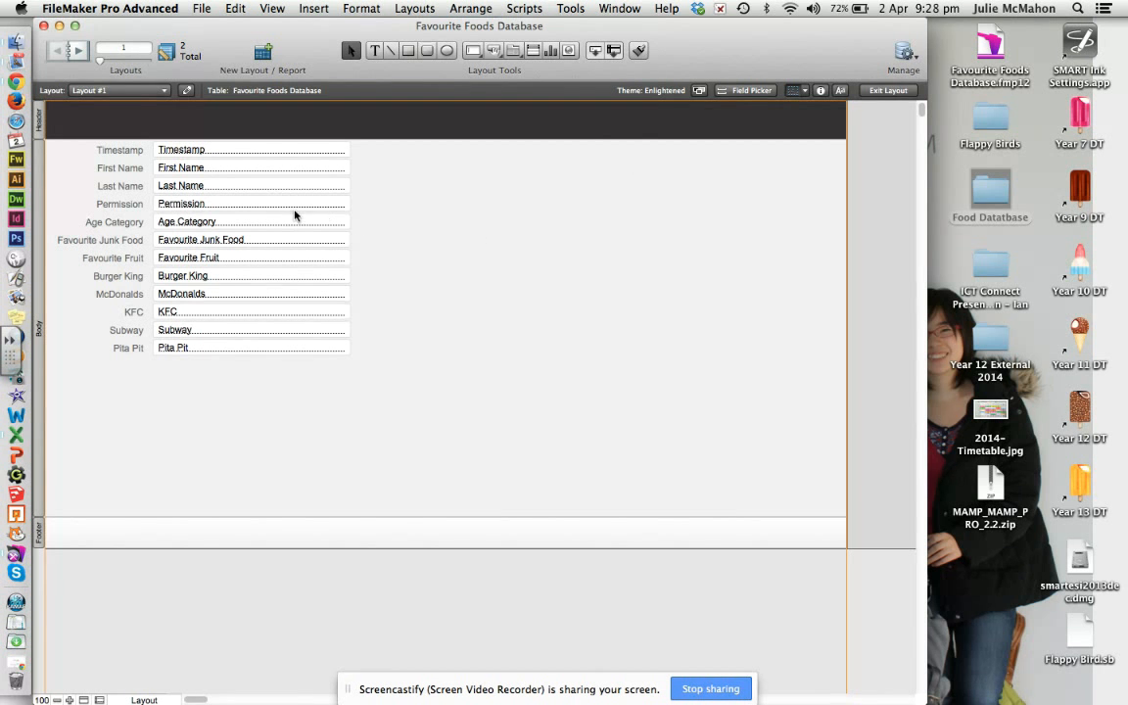
# Set the Favourite Junk Food field's control style to Drop-down list in the Inspector's data settings.
pyautogui.click(202, 244)
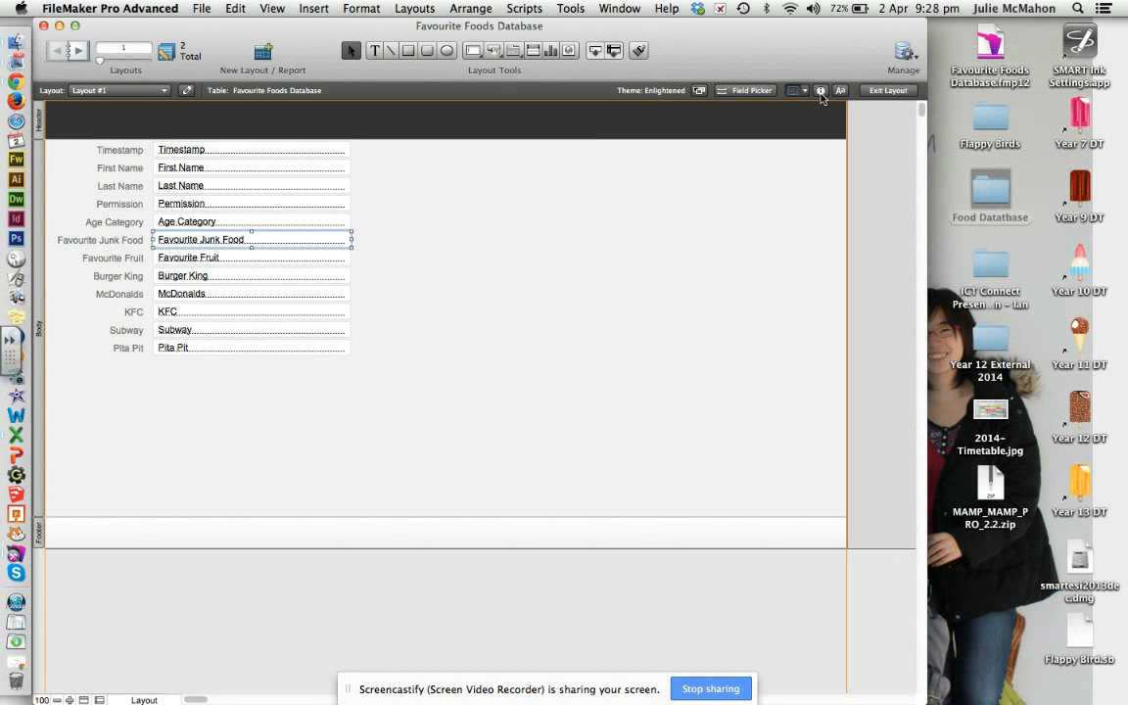
pyautogui.click(821, 91)
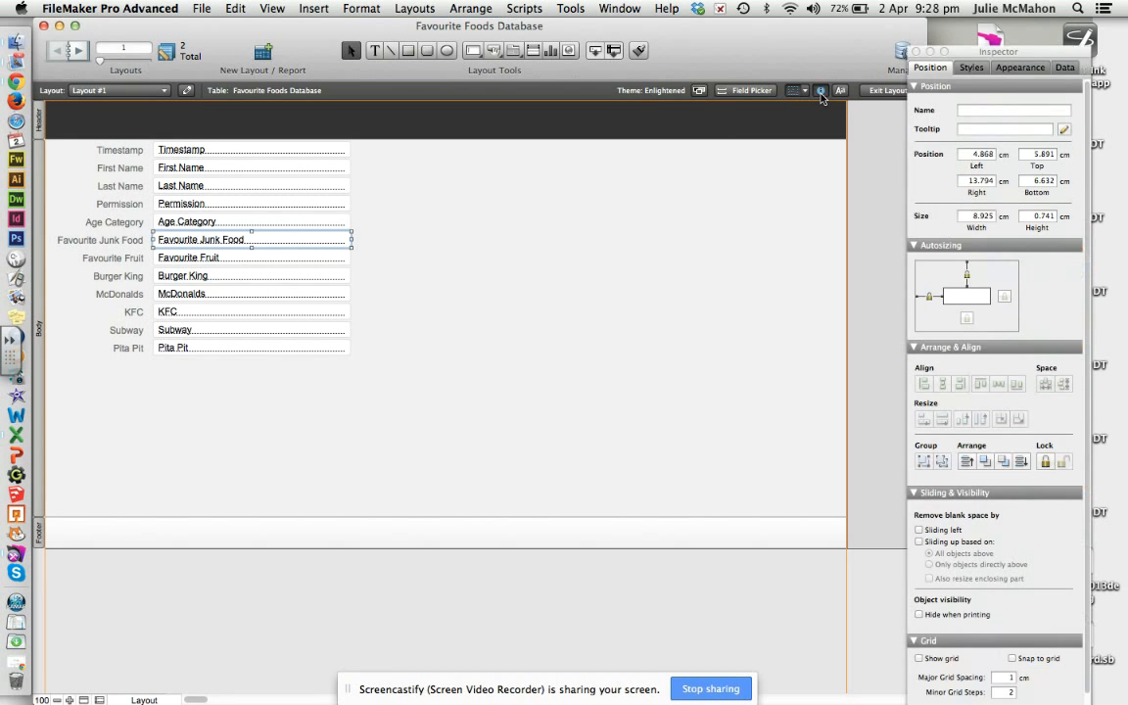
pyautogui.moveTo(982, 56); pyautogui.dragTo(791, 56)
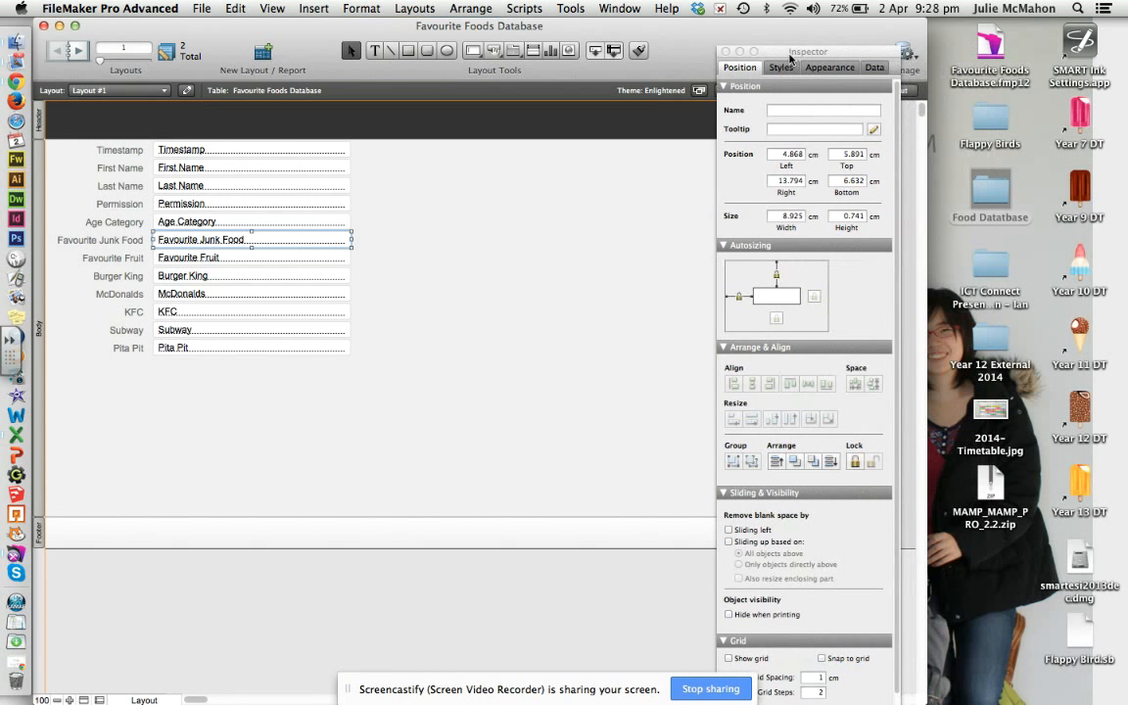
pyautogui.click(875, 68)
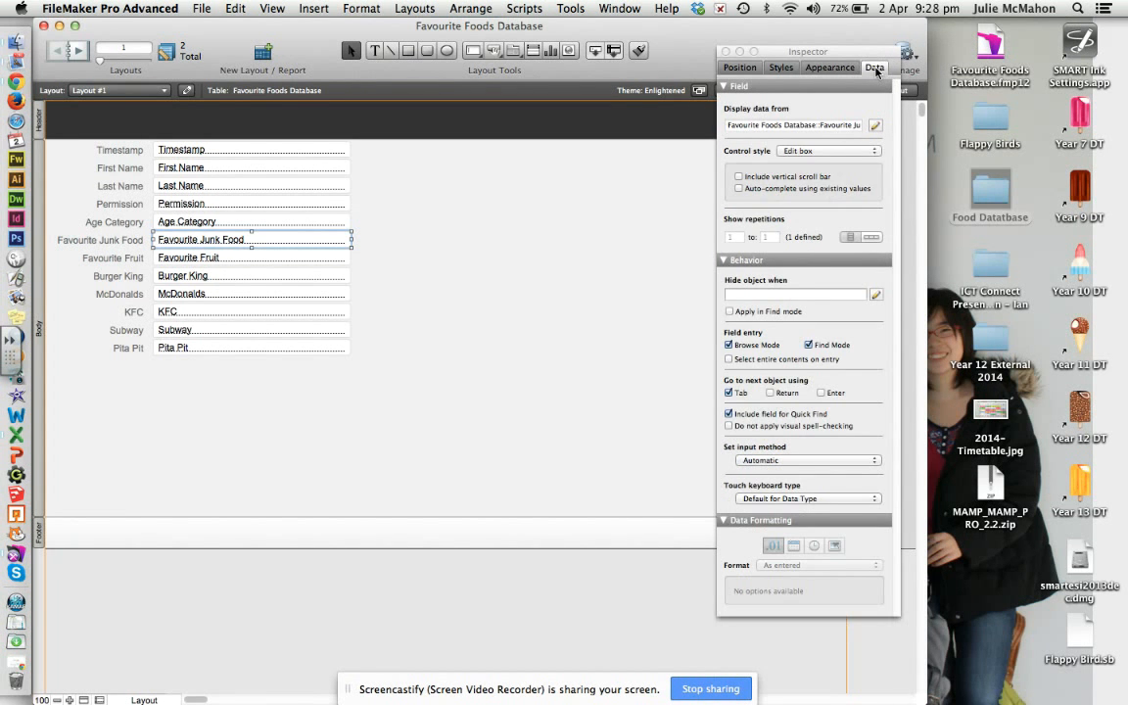
pyautogui.click(831, 151)
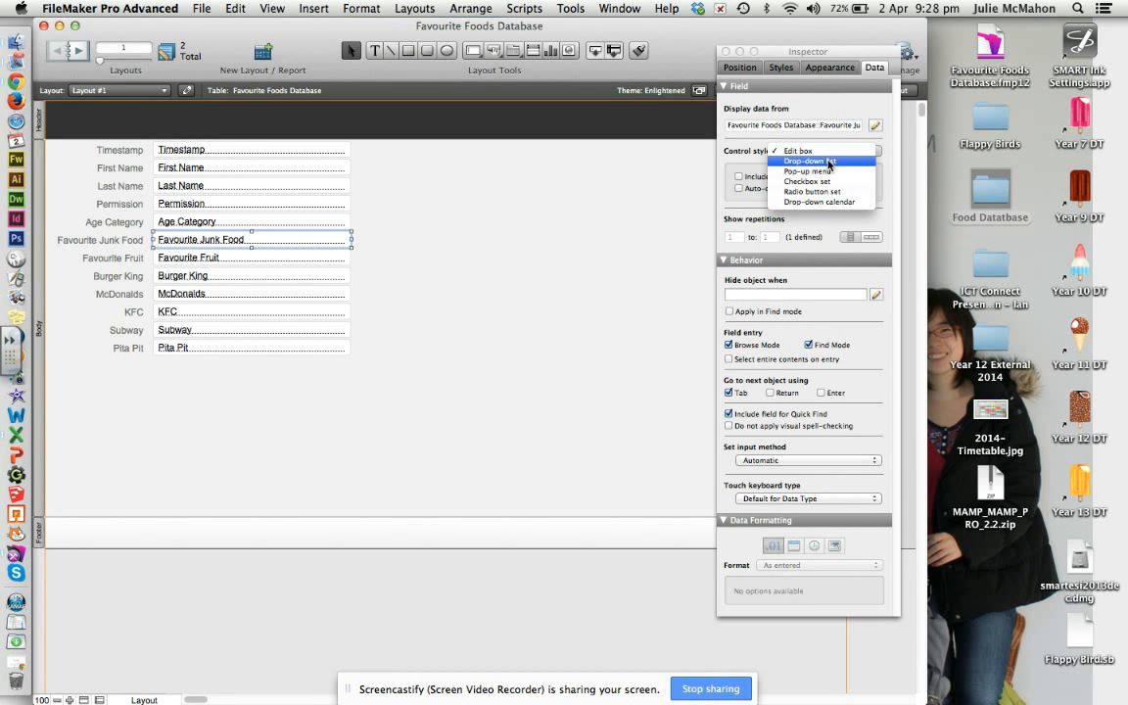
pyautogui.click(829, 162)
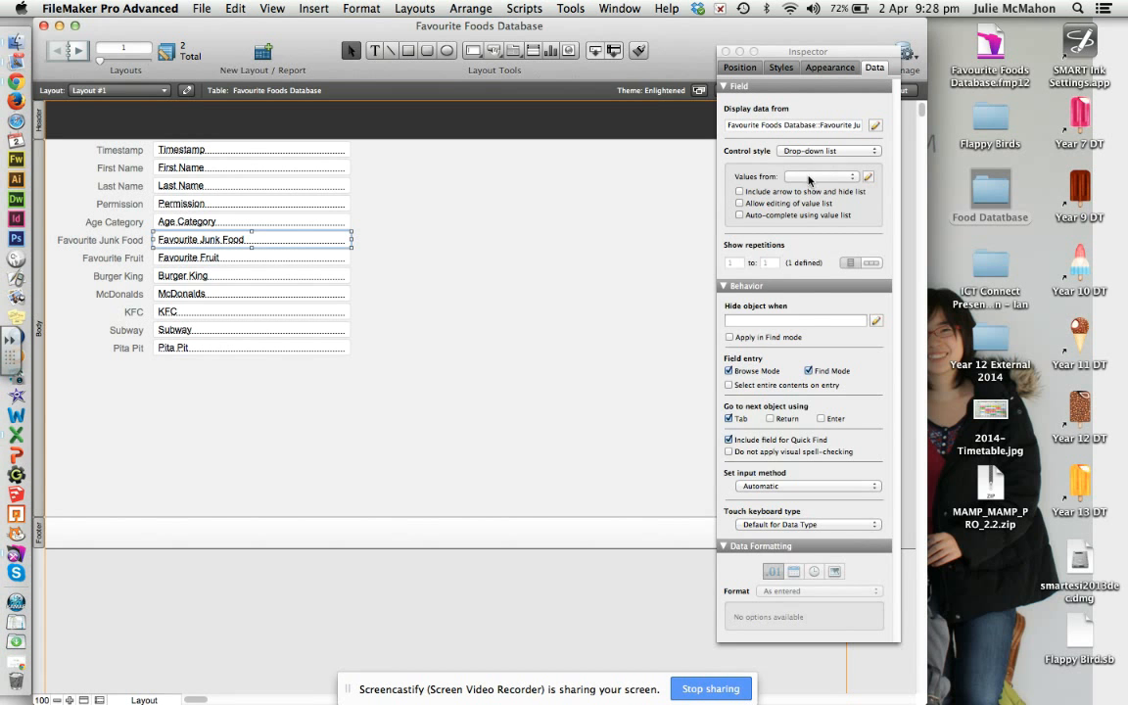
# Create a new value list for the Favourite Junk Food field and name it Favourite Junk Food.
pyautogui.click(866, 178)
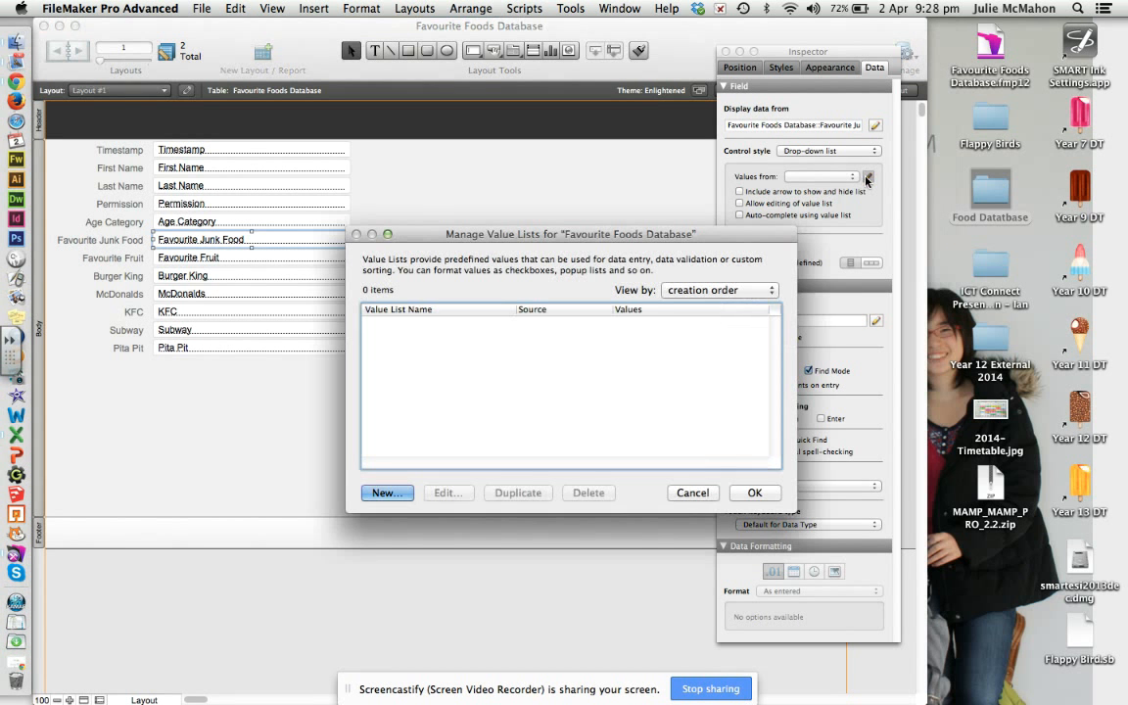
pyautogui.click(386, 492)
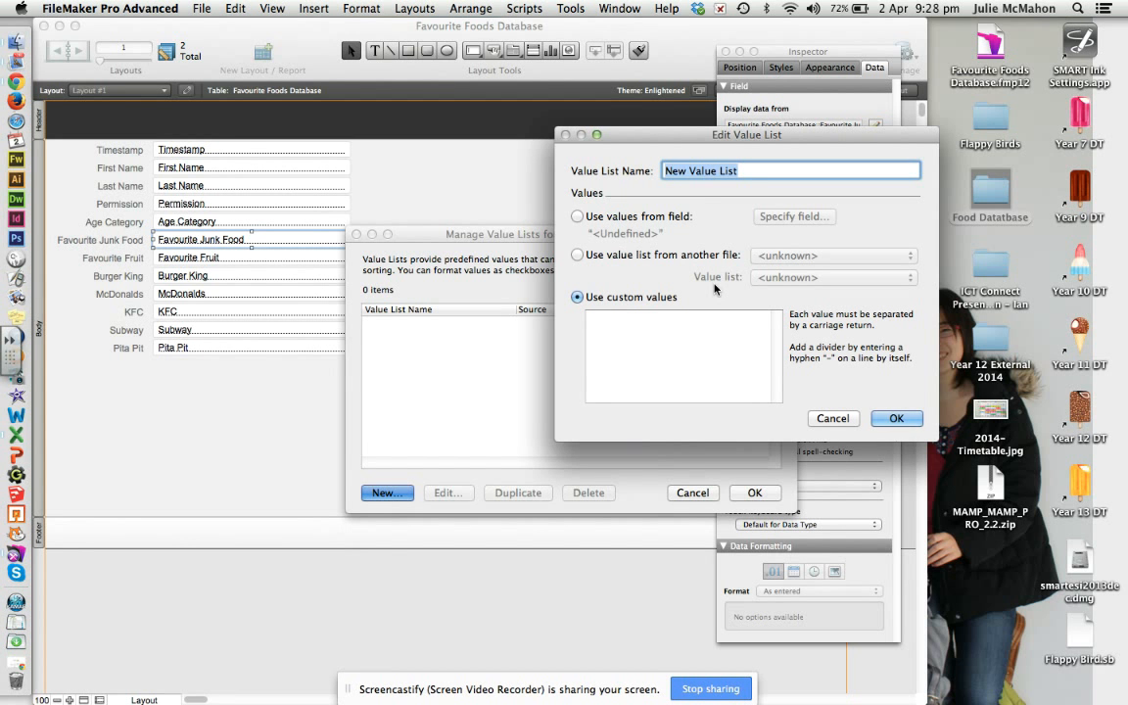
pyautogui.write('Junk')
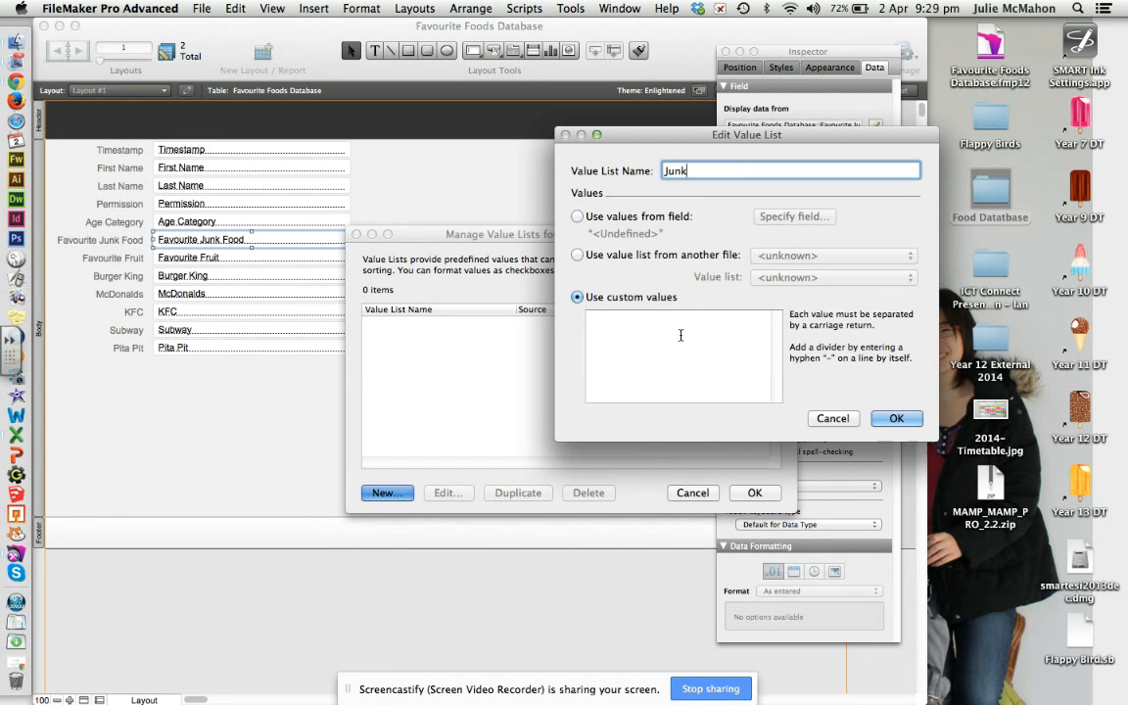
pyautogui.press('BackSpace')
pyautogui.press('BackSpace')
pyautogui.press('BackSpace')
pyautogui.press('BackSpace')
pyautogui.write('Favo')
pyautogui.press('BackSpace')
pyautogui.write('ori')
pyautogui.press('BackSpace')
pyautogui.press('BackSpace')
pyautogui.press('BackSpace')
pyautogui.write('ourite Junk Food')
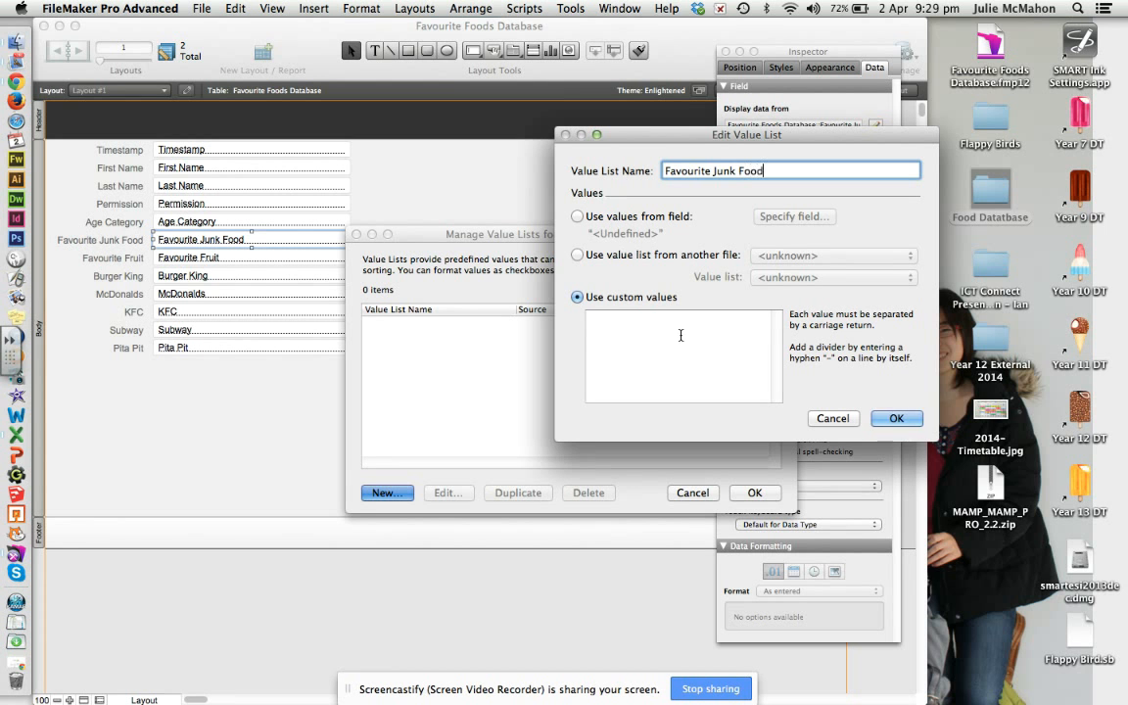
# Give the value list the custom values Ice Cream, Hamburgers and Chips, and apply it to the Favourite Junk Food field.
pyautogui.click(627, 329)
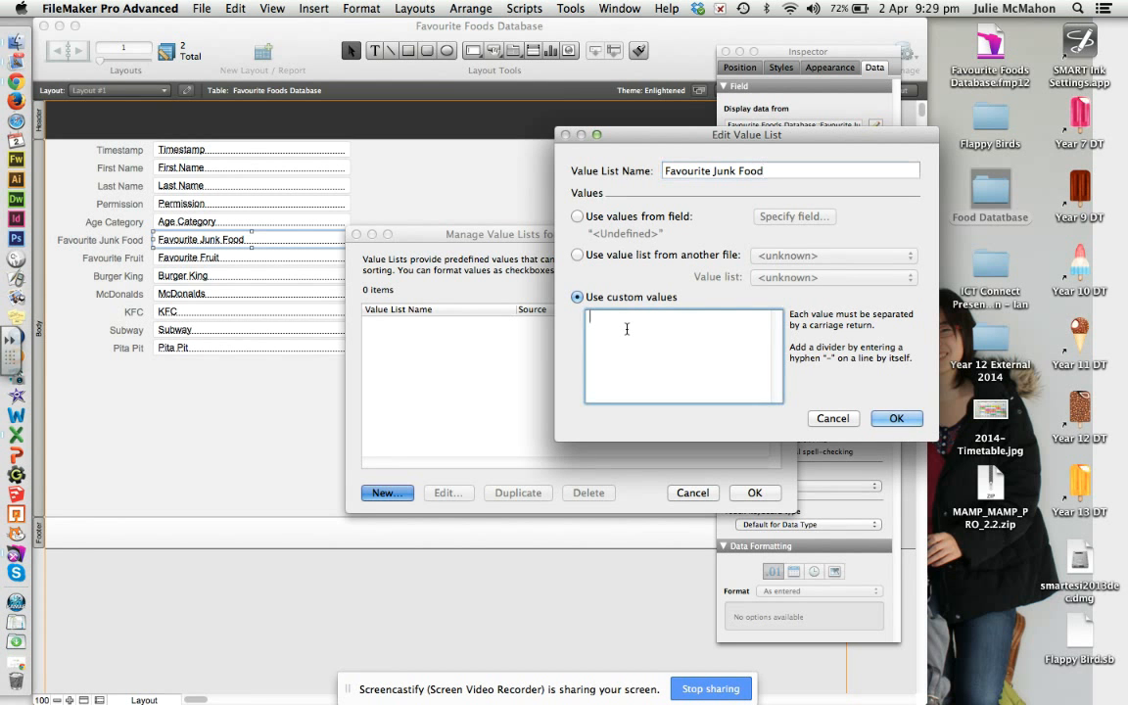
pyautogui.write('Ice Cream')
pyautogui.press('Return')
pyautogui.write('Hamburgers')
pyautogui.press('Return')
pyautogui.write('Chips')
pyautogui.press('Return')
pyautogui.click(894, 420)
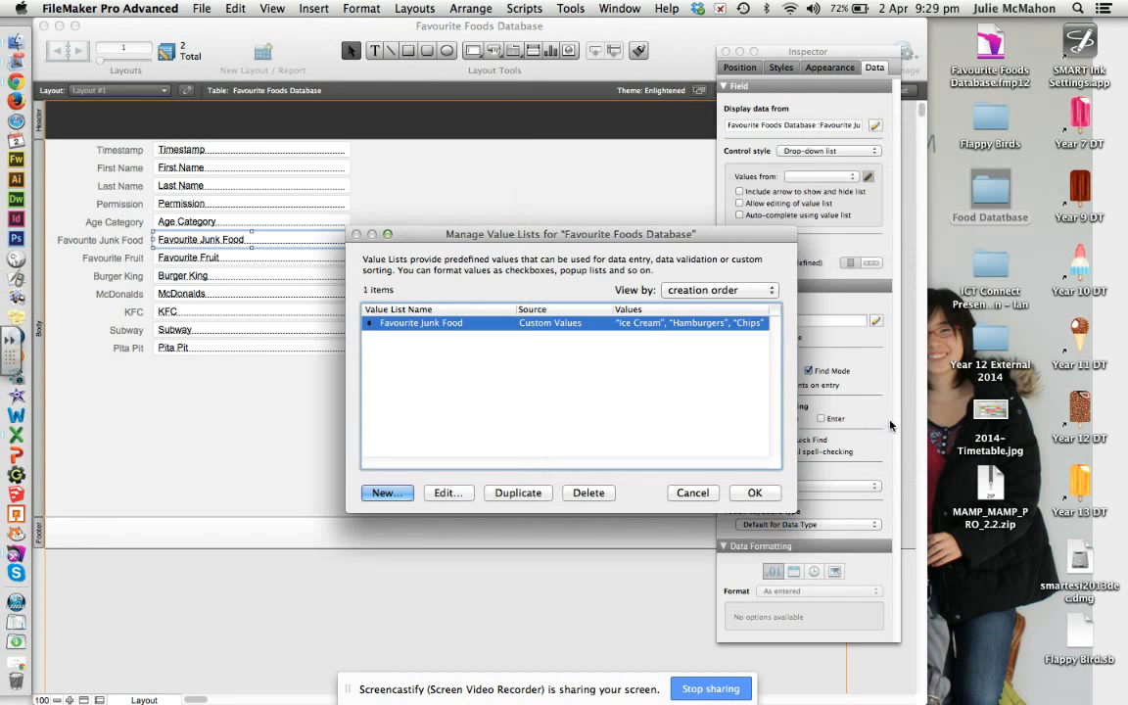
pyautogui.click(755, 492)
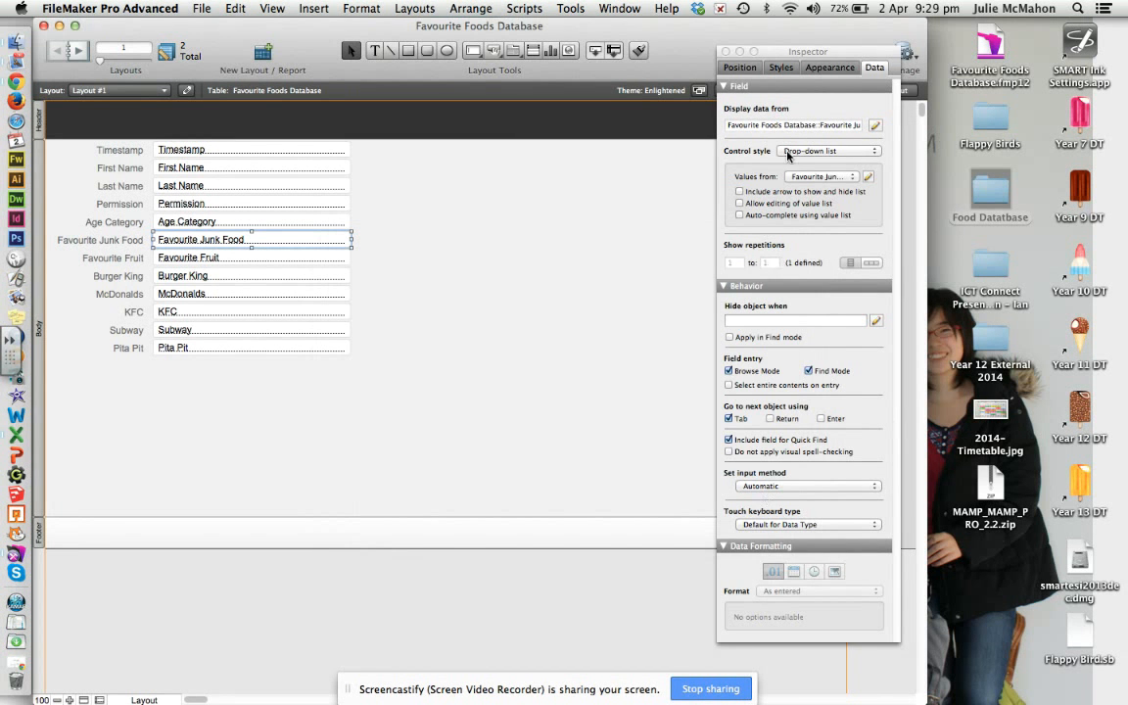
# Leave layout editing of Layout #1 and try the Favourite Junk Food drop-down list in the first record.
pyautogui.moveTo(728, 53); pyautogui.dragTo(763, 216)
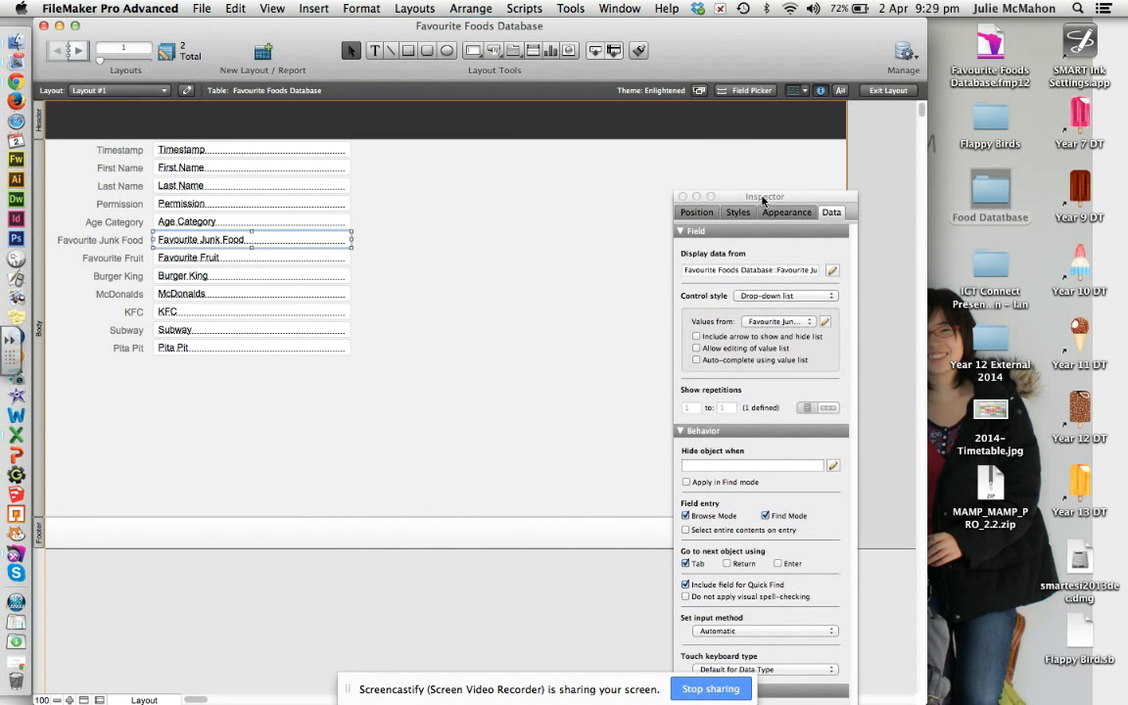
pyautogui.click(887, 90)
pyautogui.click(713, 254)
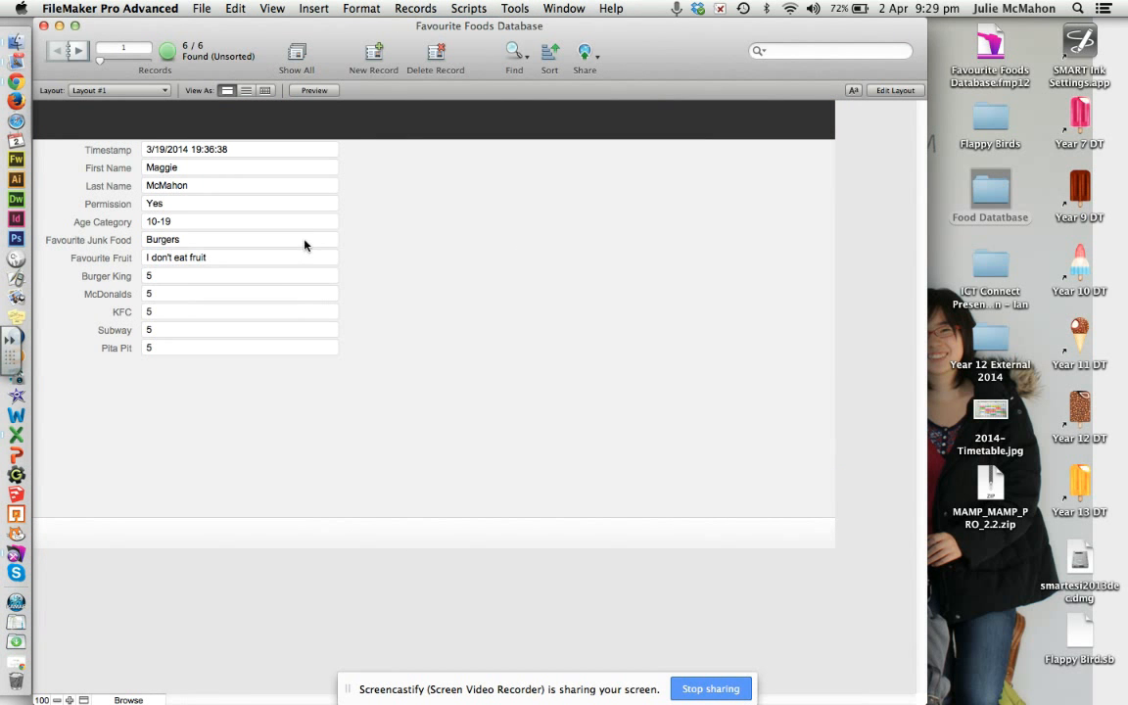
pyautogui.click(304, 240)
pyautogui.click(399, 253)
pyautogui.moveTo(242, 36); pyautogui.dragTo(309, 45)
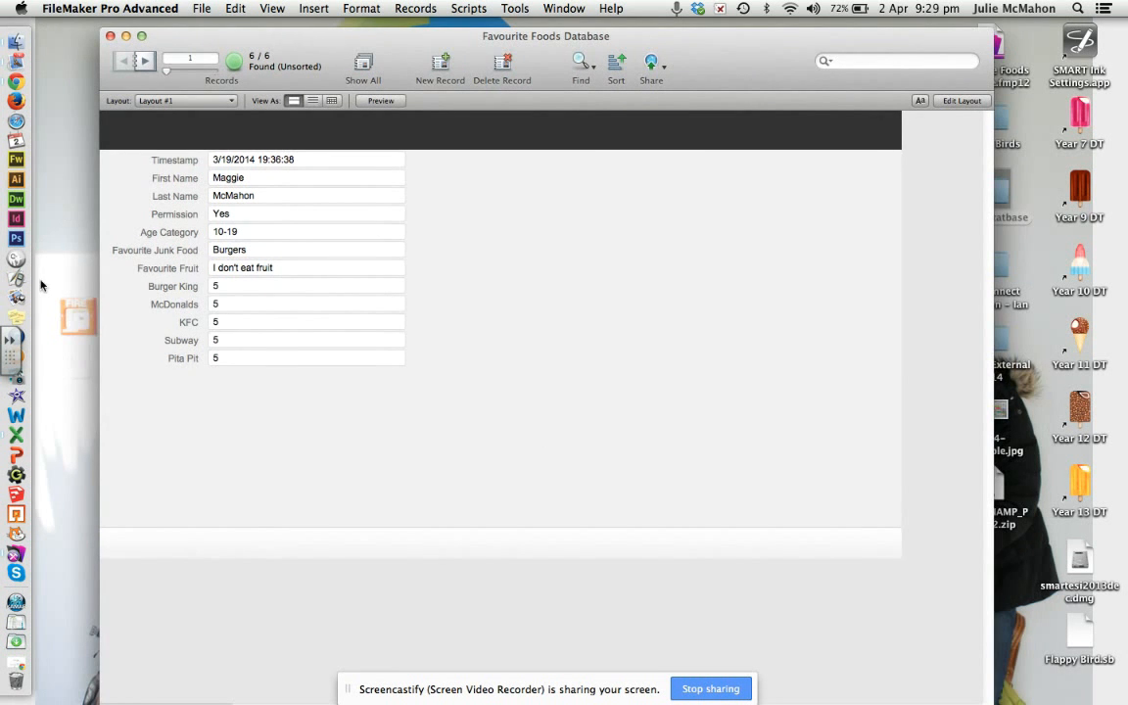
# Close the database and the Quick Start screen, and open the Form Responses Converted database from the Food Datatbase folder.
pyautogui.click(109, 36)
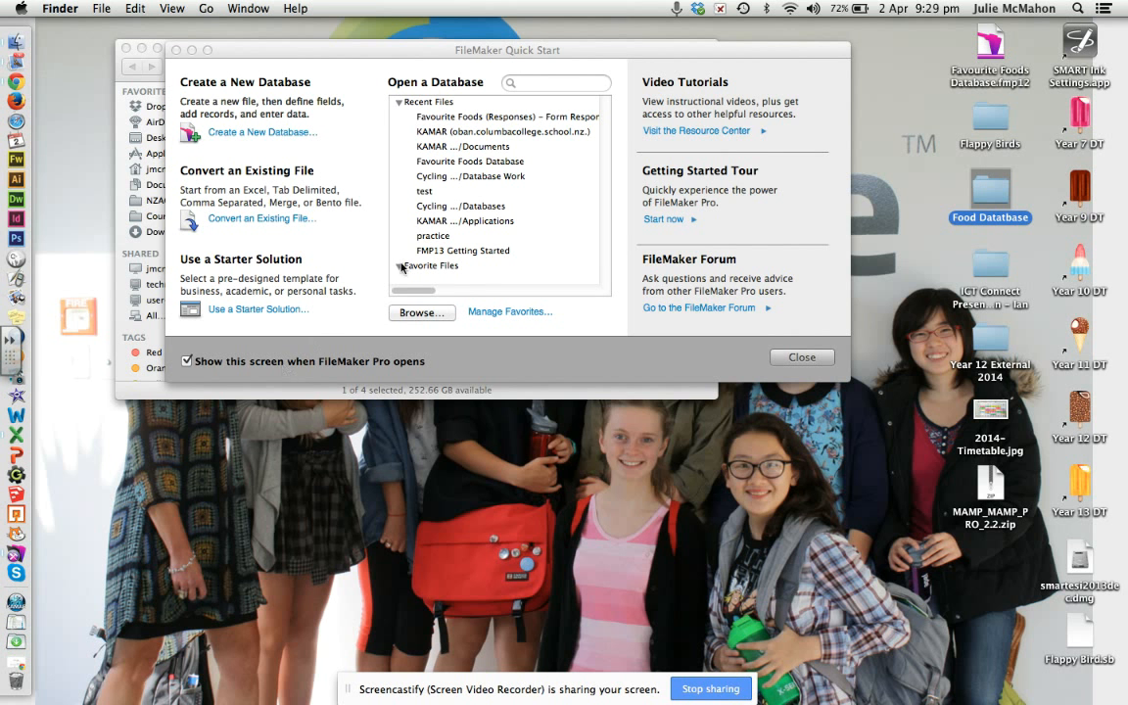
pyautogui.click(177, 50)
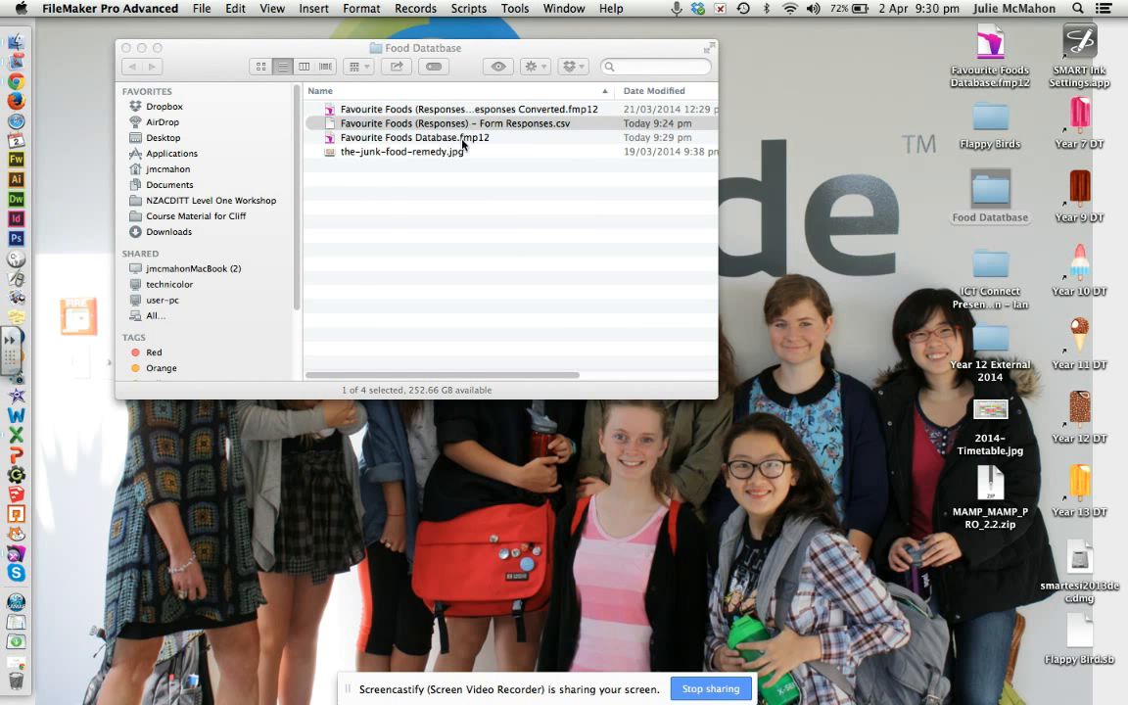
pyautogui.click(463, 110)
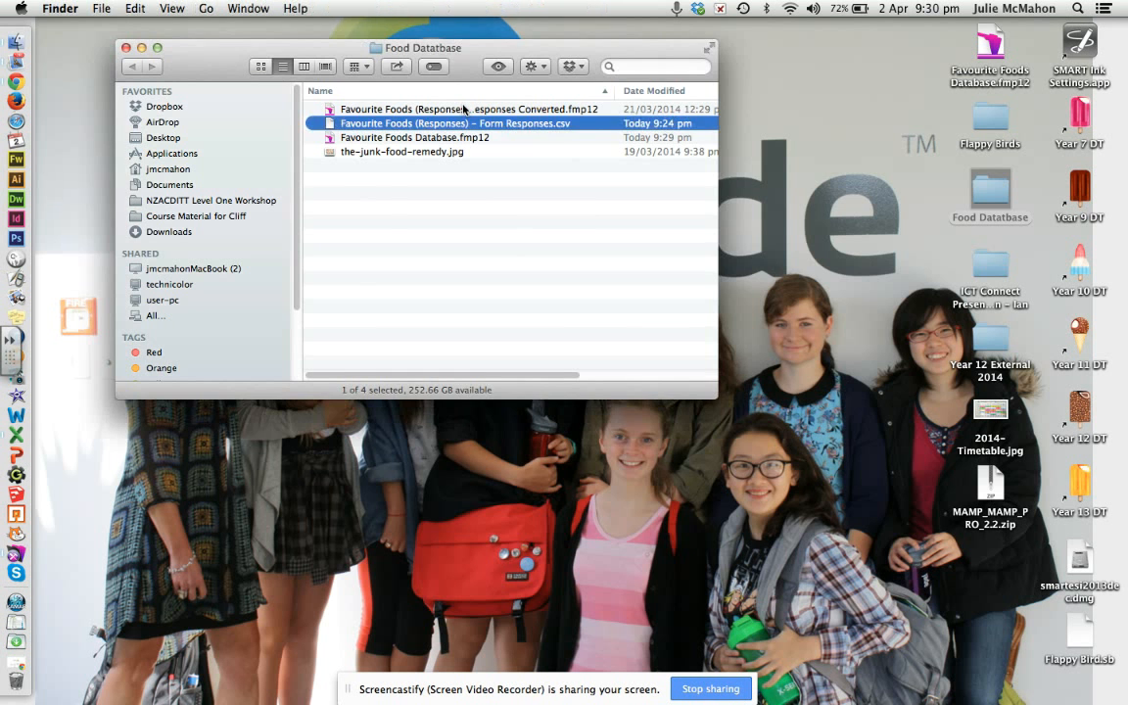
pyautogui.doubleClick(463, 110)
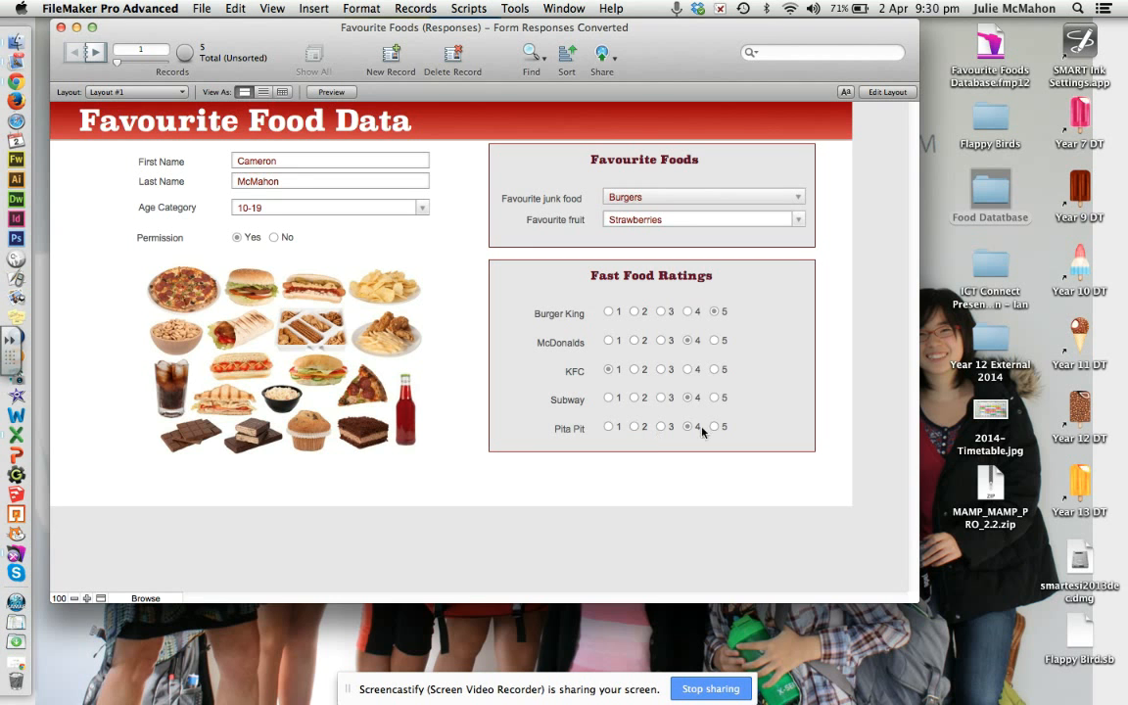
# Check the drop-down choices of the Favourite fruit, Favourite junk food and Age Category fields in the finished form.
pyautogui.click(798, 223)
pyautogui.click(798, 222)
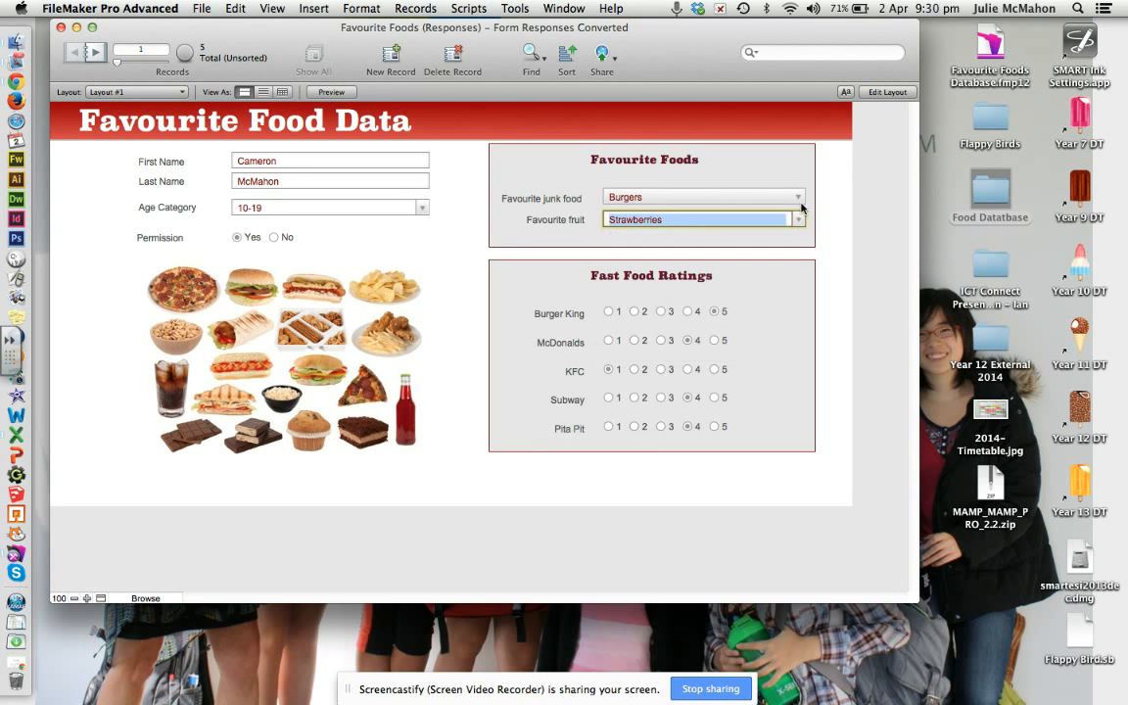
pyautogui.click(798, 198)
pyautogui.click(798, 199)
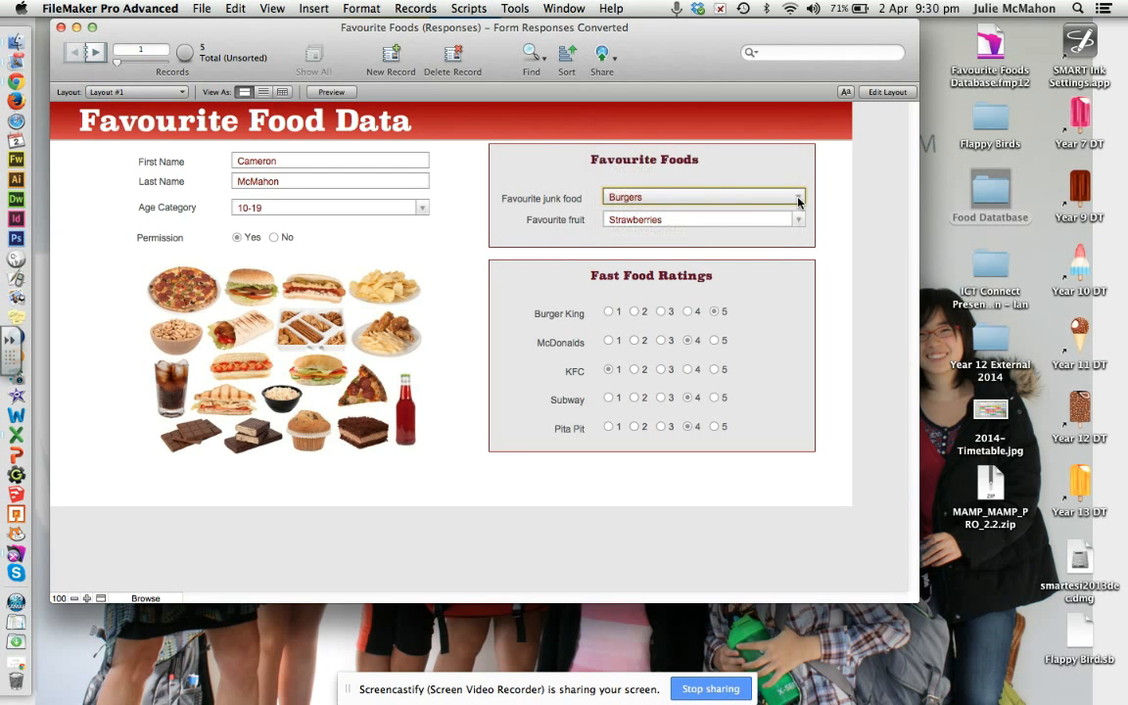
pyautogui.click(421, 209)
pyautogui.click(421, 210)
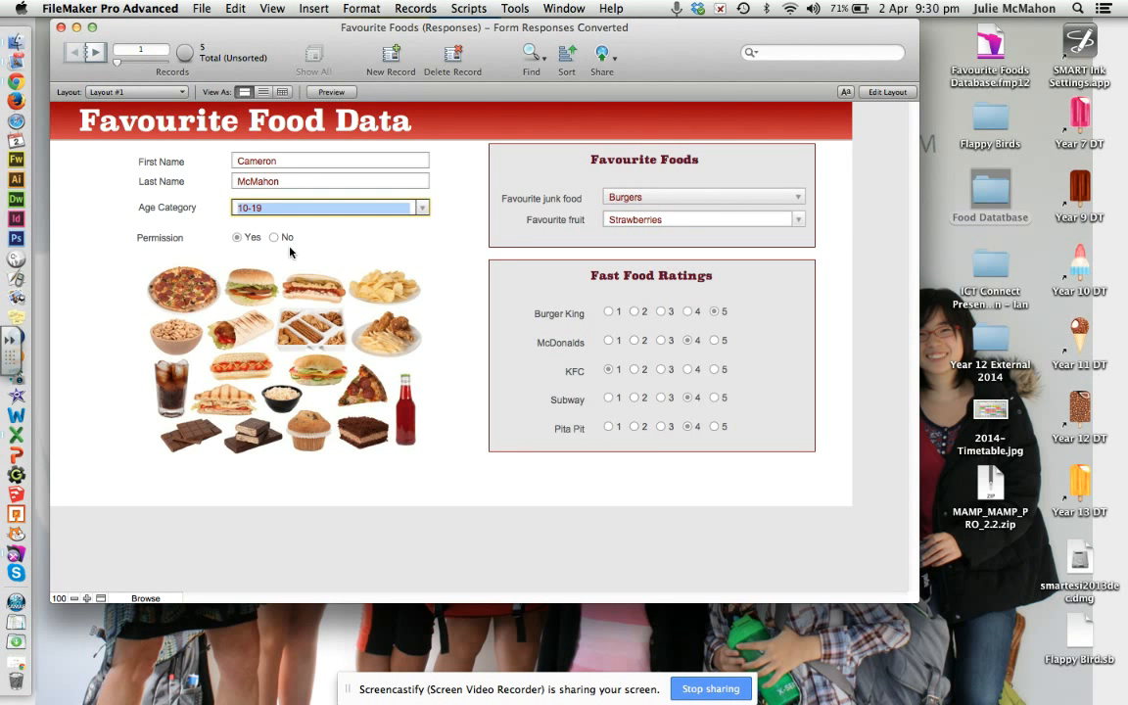
# Open the Favourite Food Data layout for editing and check which value lists the Burger King rating field can use.
pyautogui.click(885, 93)
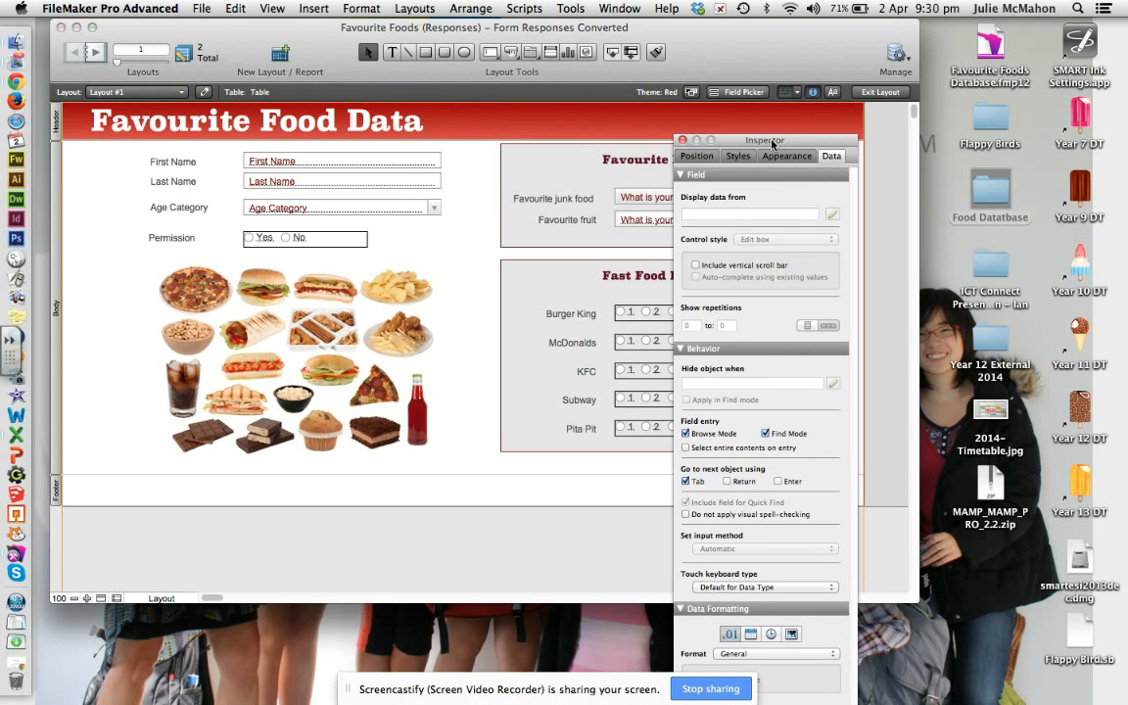
pyautogui.moveTo(777, 140); pyautogui.dragTo(909, 53)
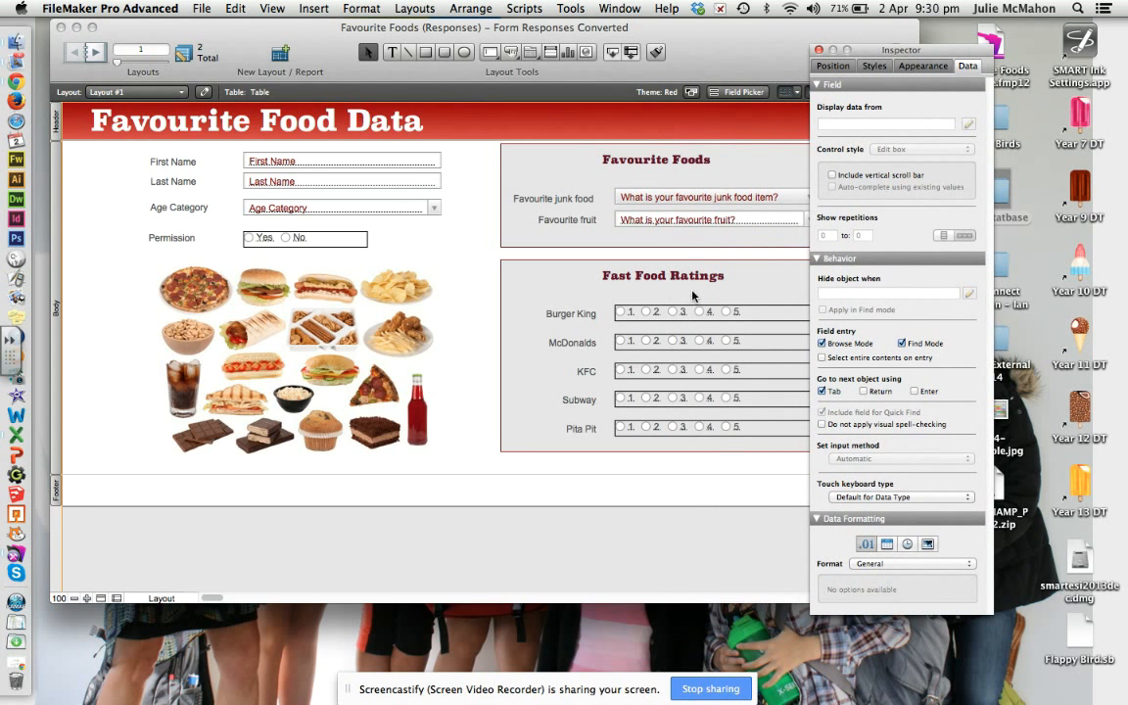
pyautogui.click(675, 312)
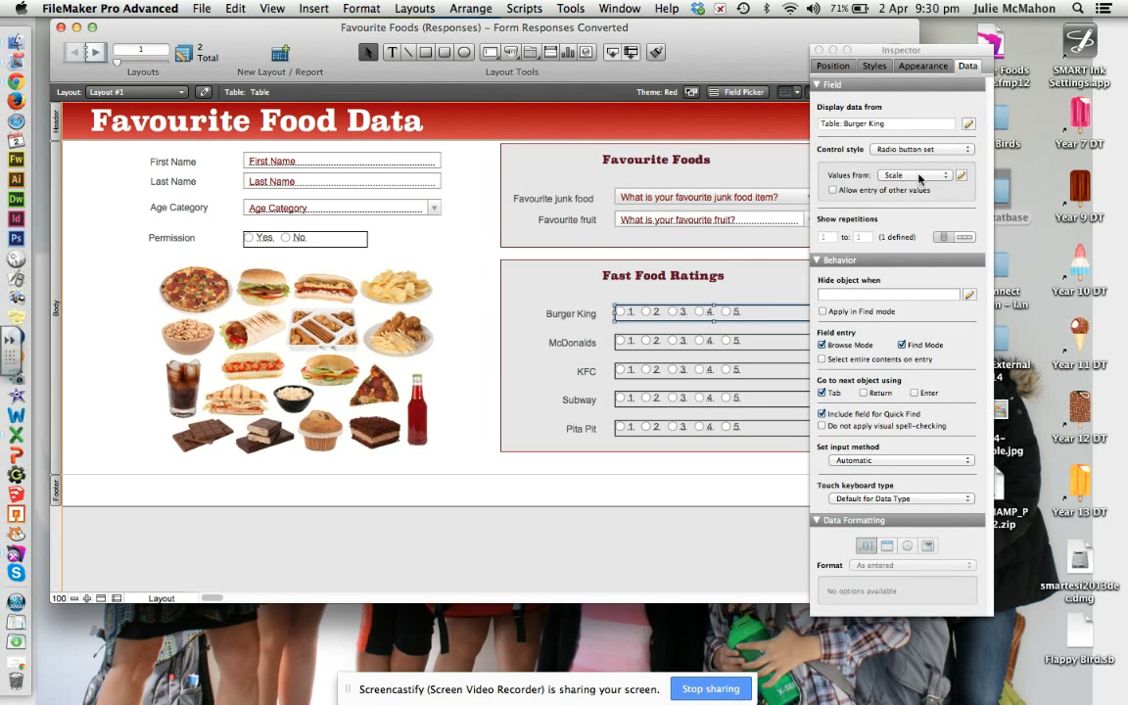
pyautogui.click(900, 174)
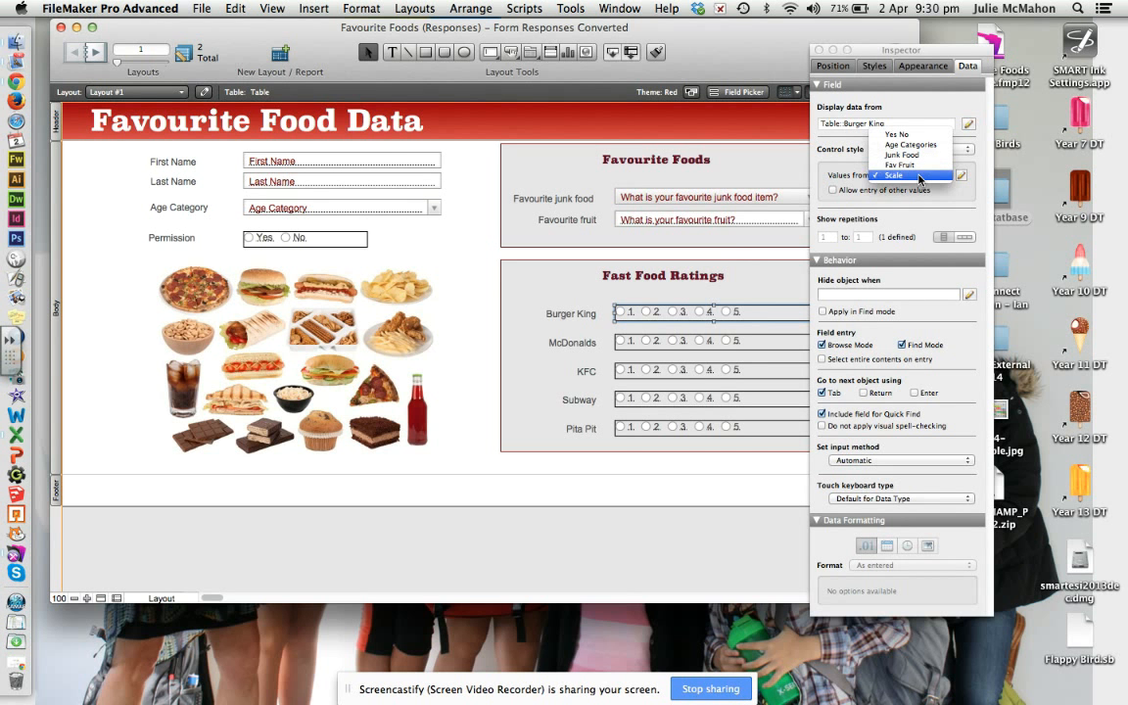
pyautogui.click(918, 177)
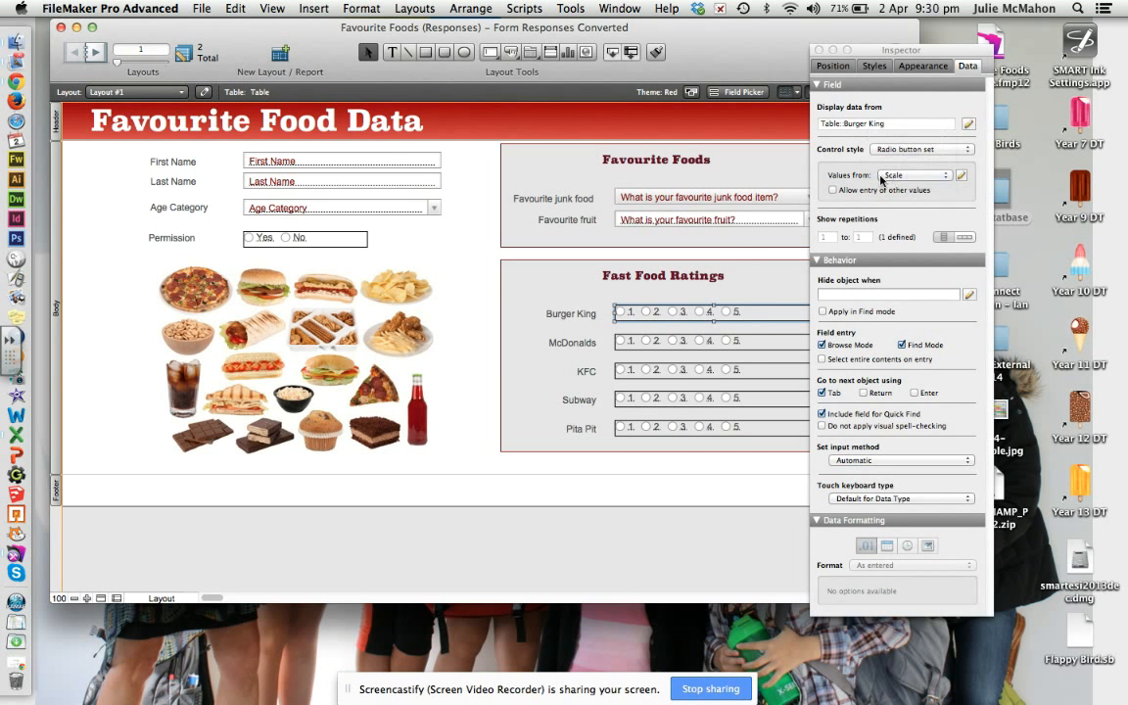
# Review the custom values defined in the Scale value list.
pyautogui.click(963, 176)
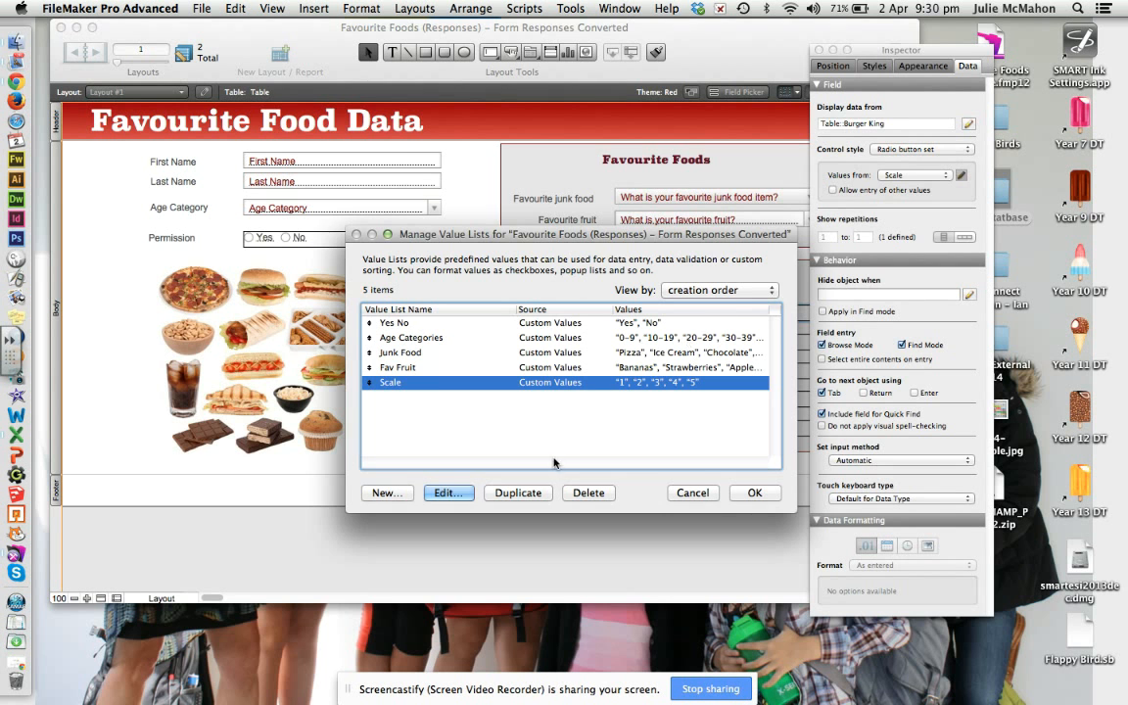
pyautogui.click(449, 493)
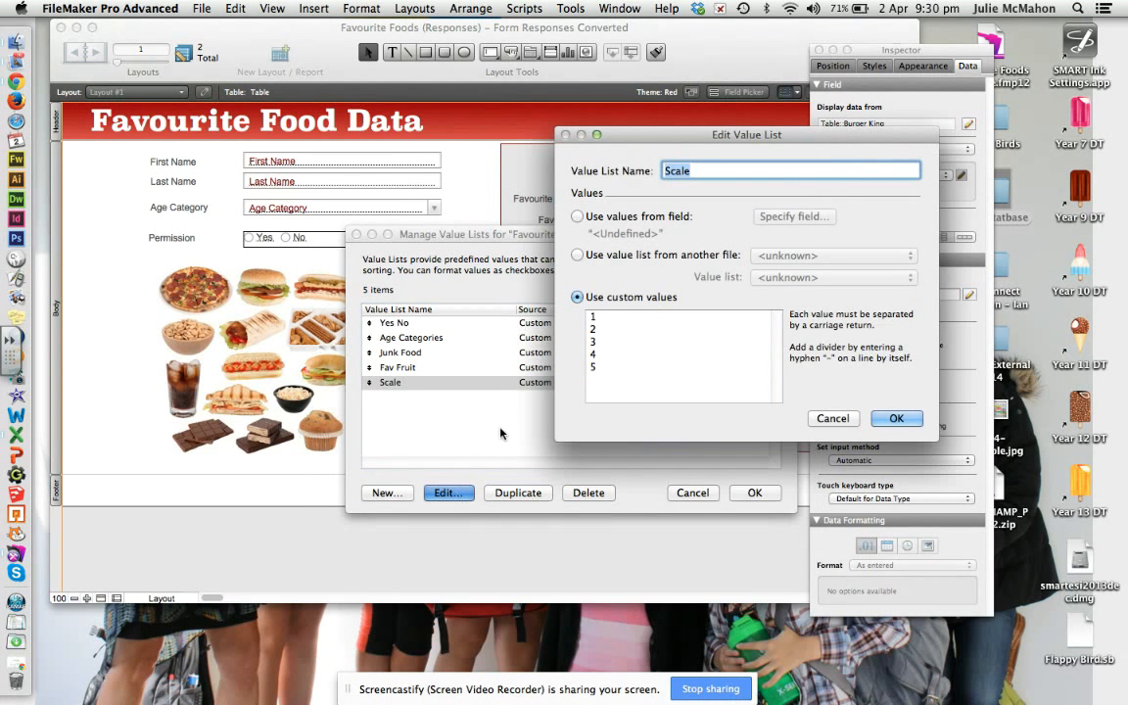
pyautogui.click(898, 420)
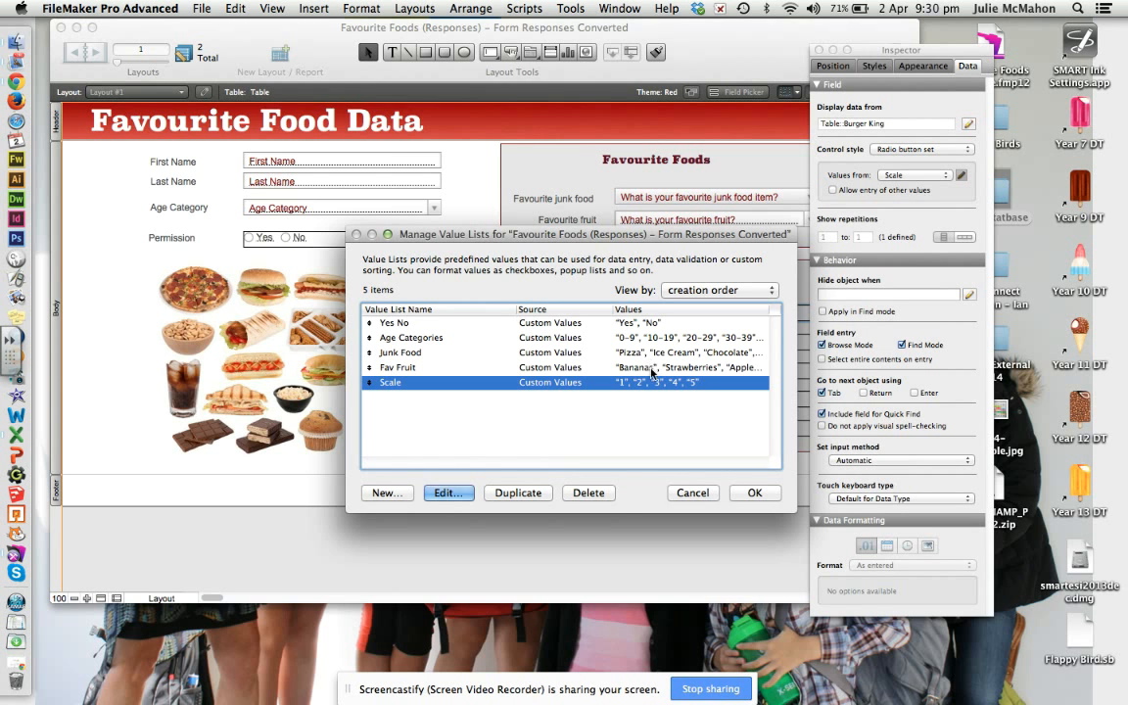
# Try the Fav Fruit value list on the Burger King rating field, and set the field back to Scale.
pyautogui.click(387, 369)
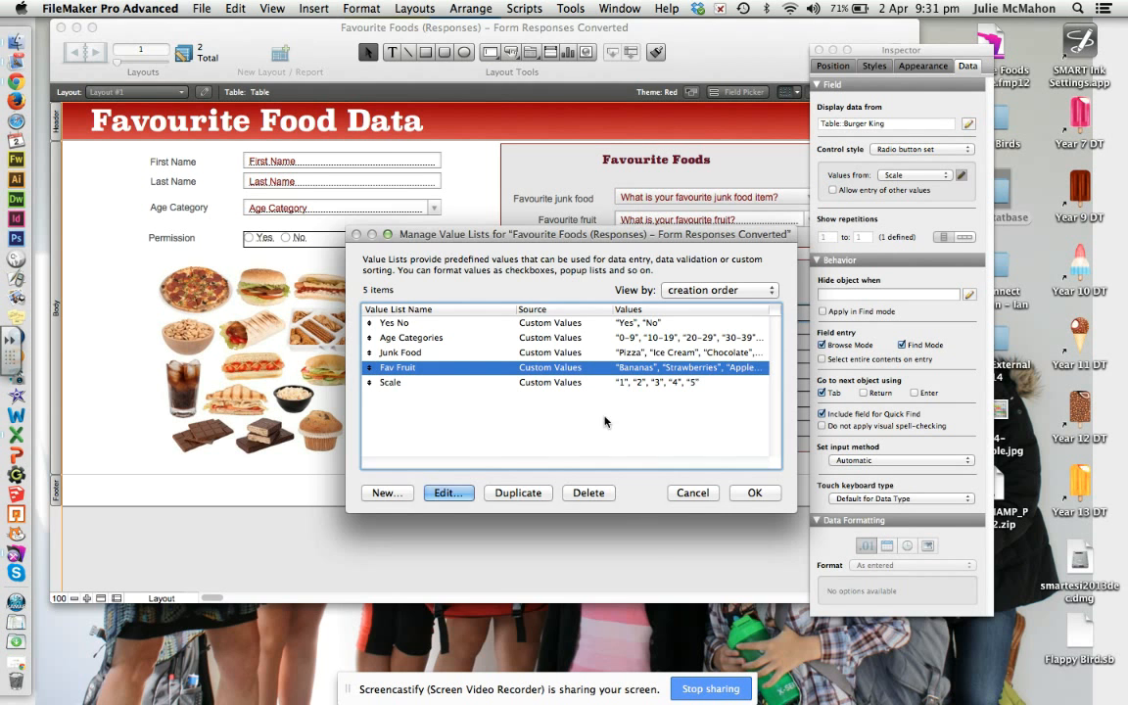
pyautogui.click(764, 496)
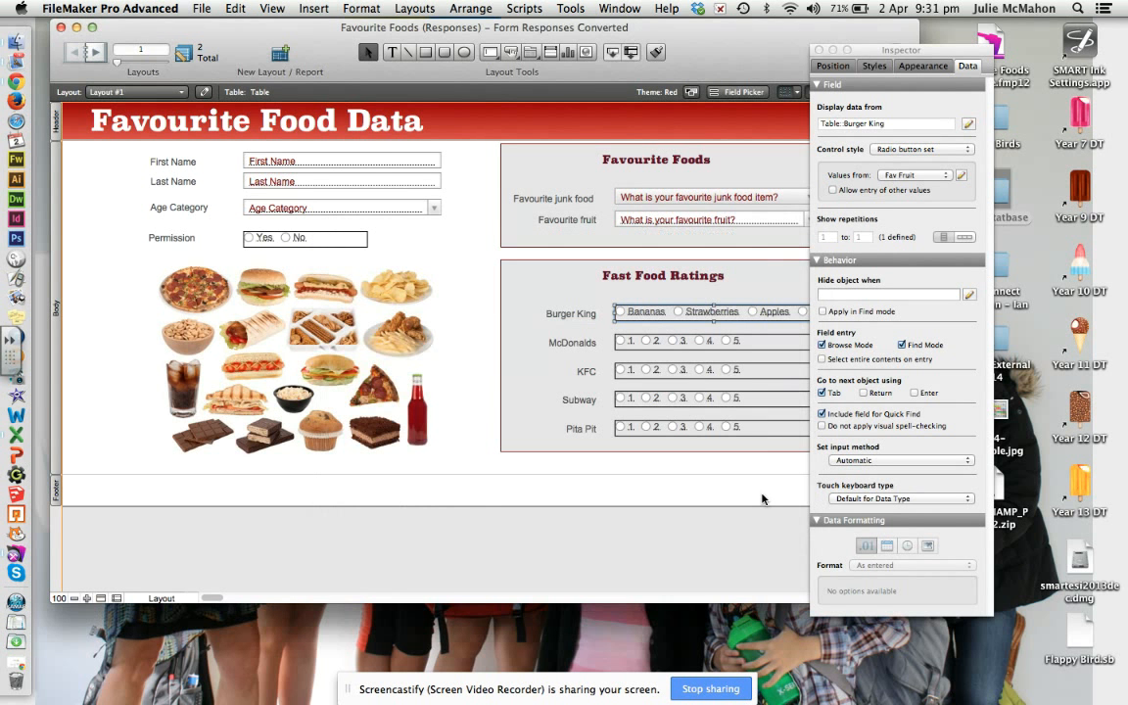
pyautogui.click(917, 177)
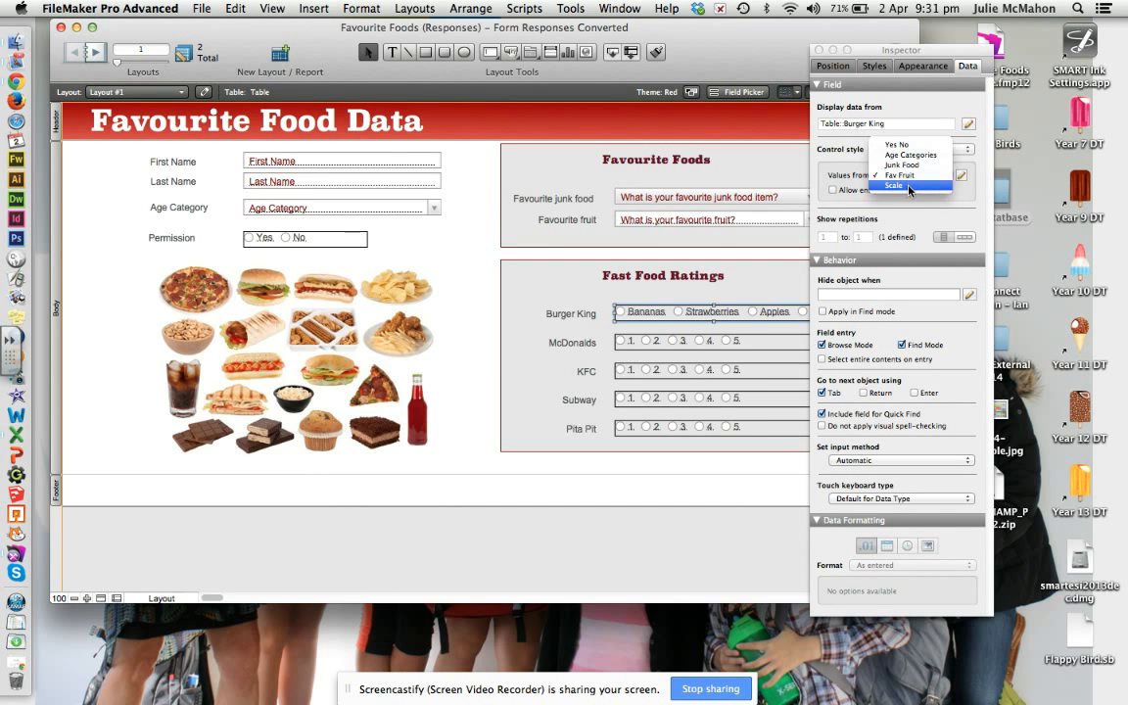
pyautogui.click(907, 185)
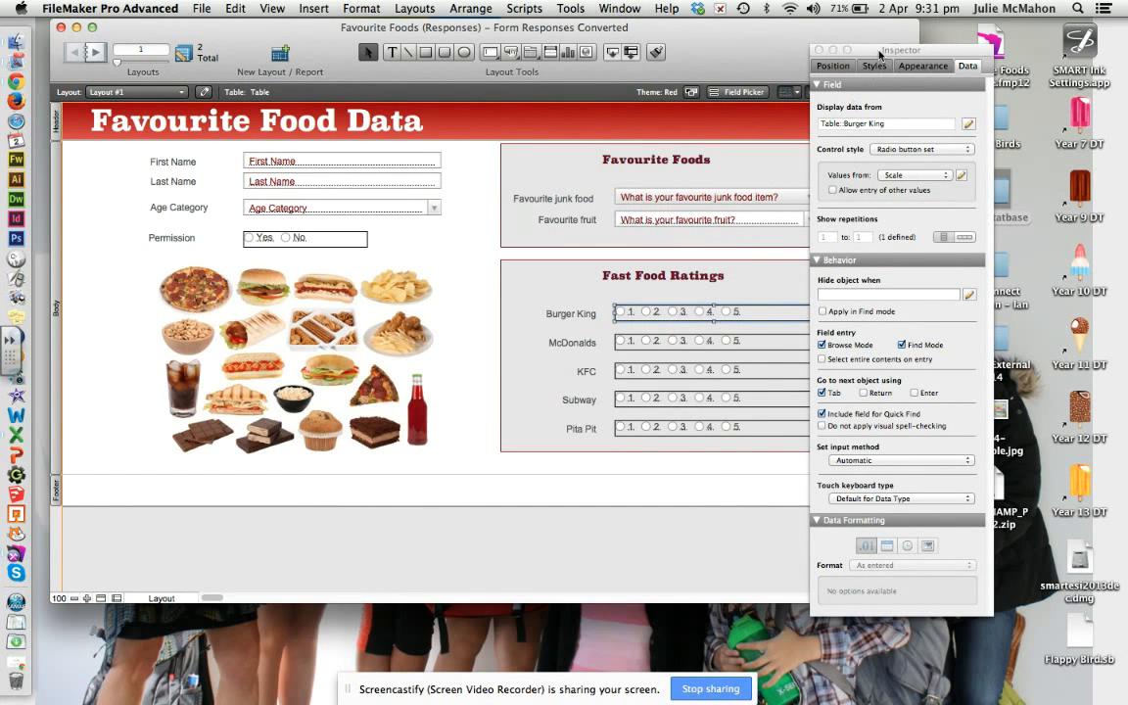
# Select the Favourite Foods and Fast Food Ratings background boxes together, and examine their appearance, position and alignment settings.
pyautogui.moveTo(879, 54); pyautogui.dragTo(943, 51)
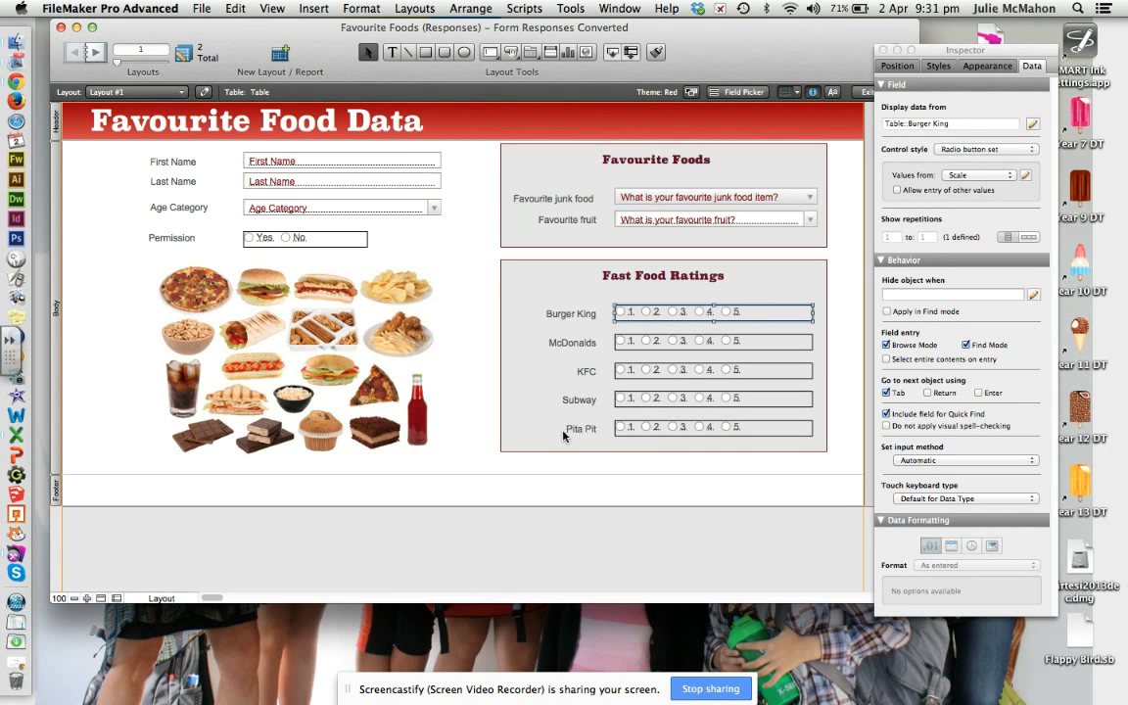
pyautogui.click(517, 248)
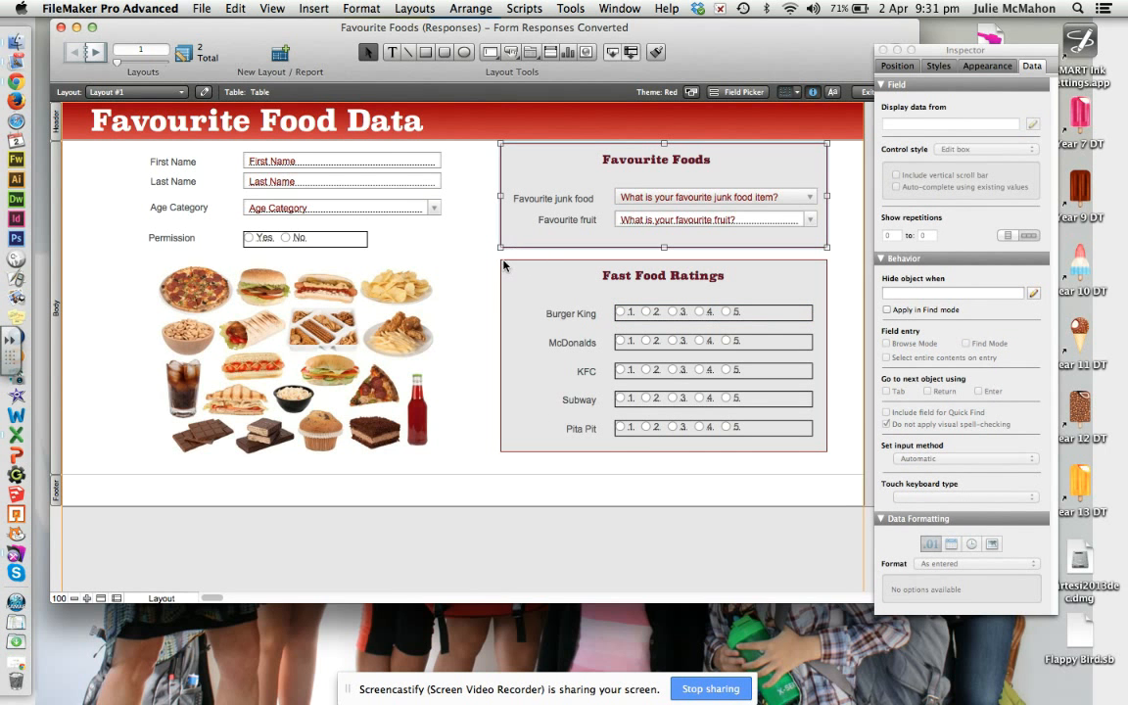
pyautogui.click(503, 264)
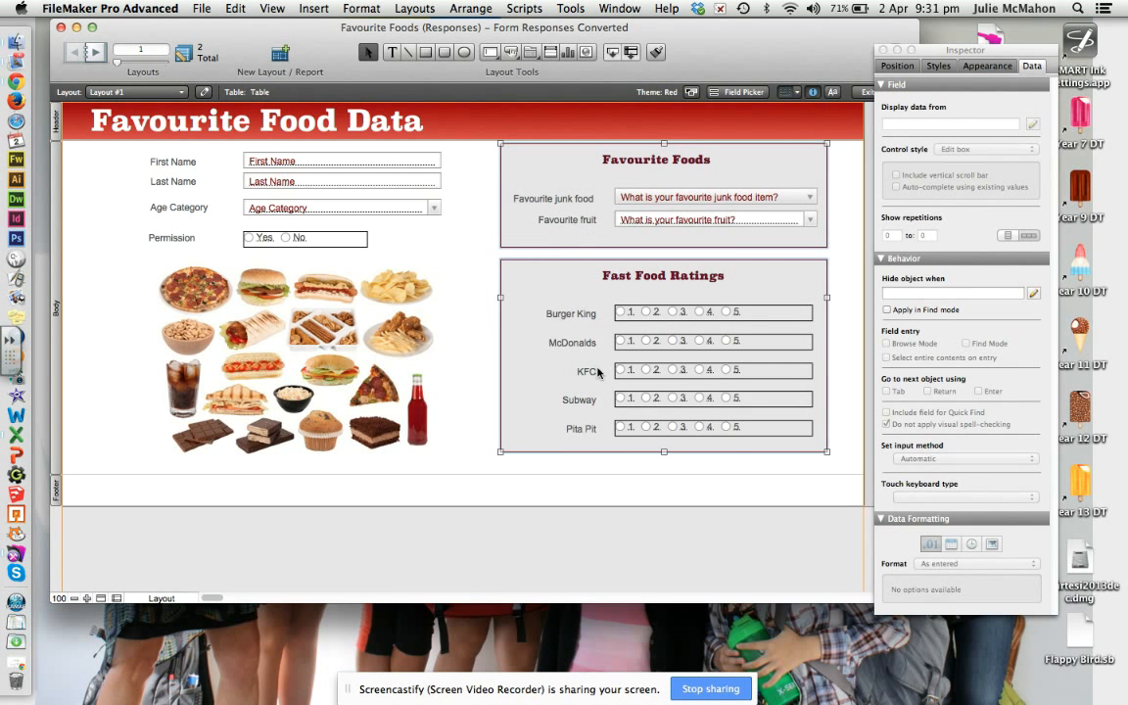
pyautogui.click(970, 64)
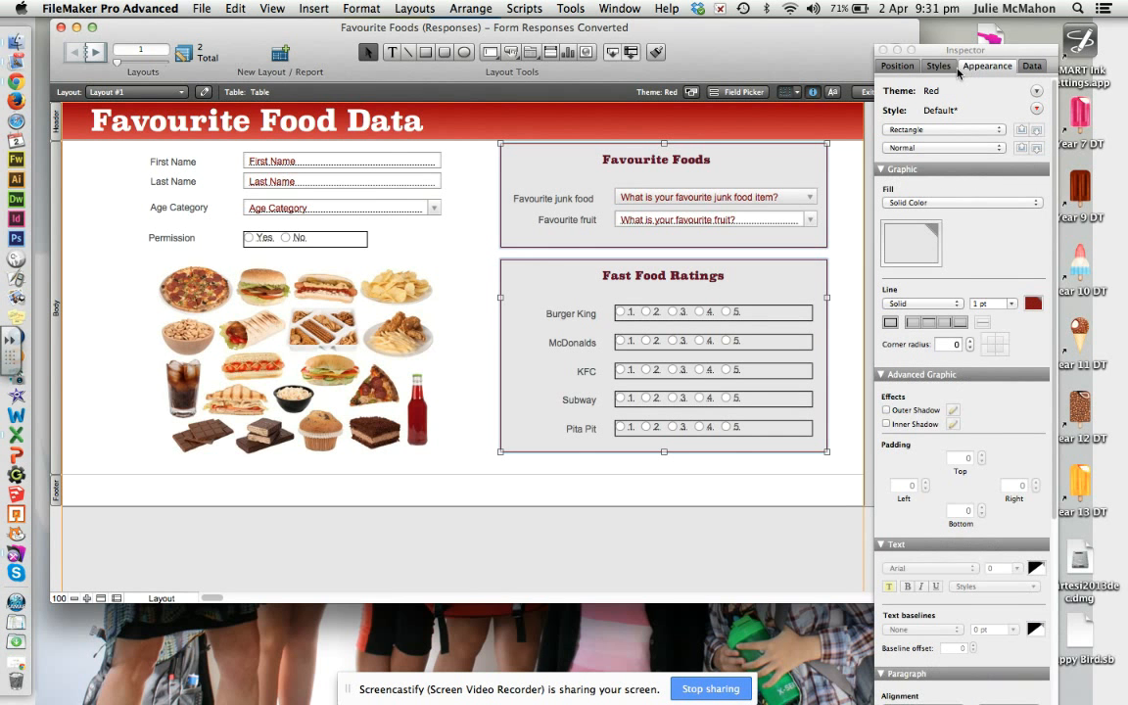
pyautogui.click(897, 66)
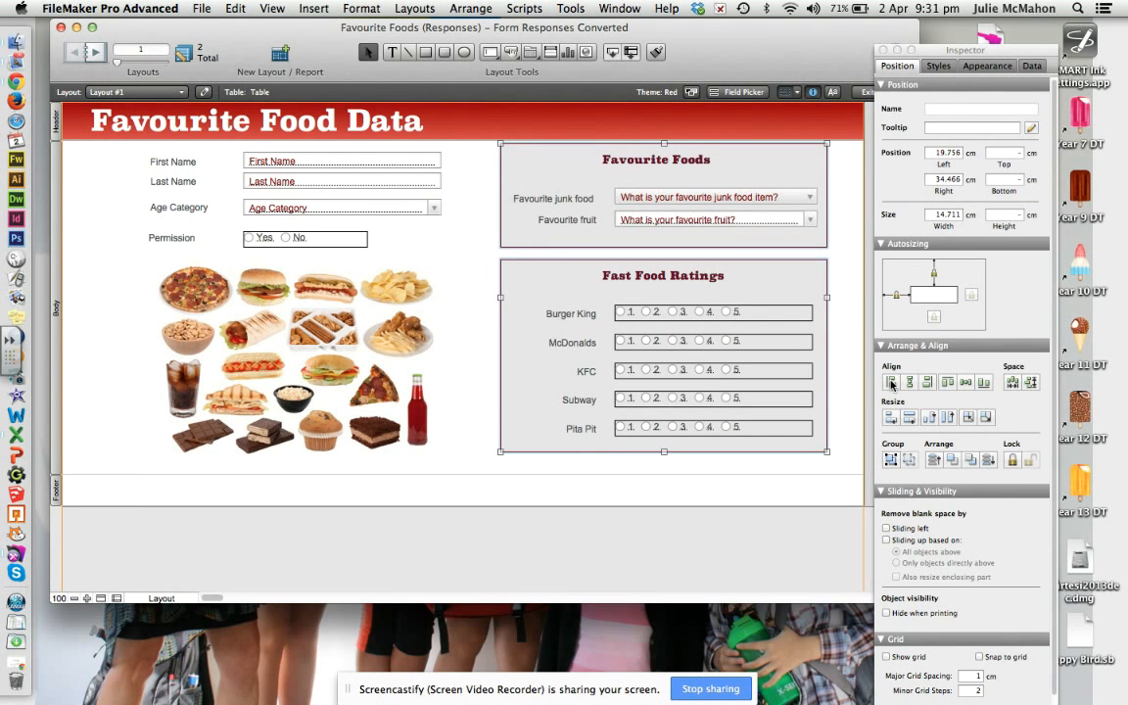
pyautogui.click(840, 380)
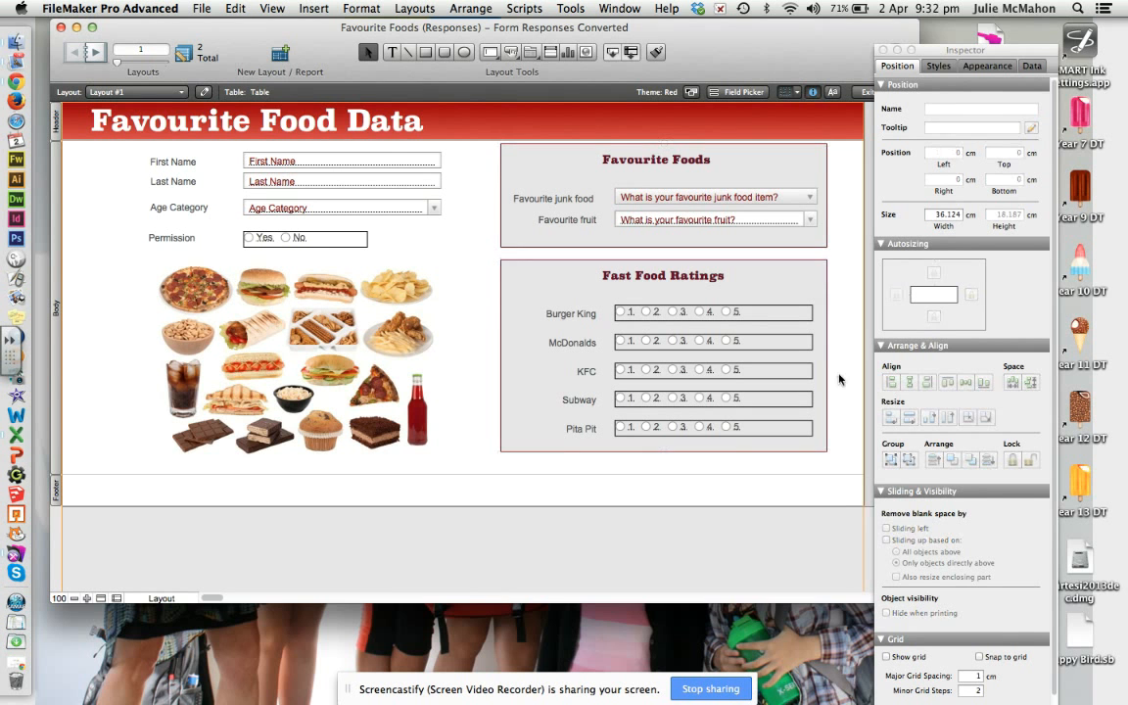
# Nudge the Fast Food Ratings background box 0.4 cm left, out of line with the Favourite Foods box.
pyautogui.click(527, 297)
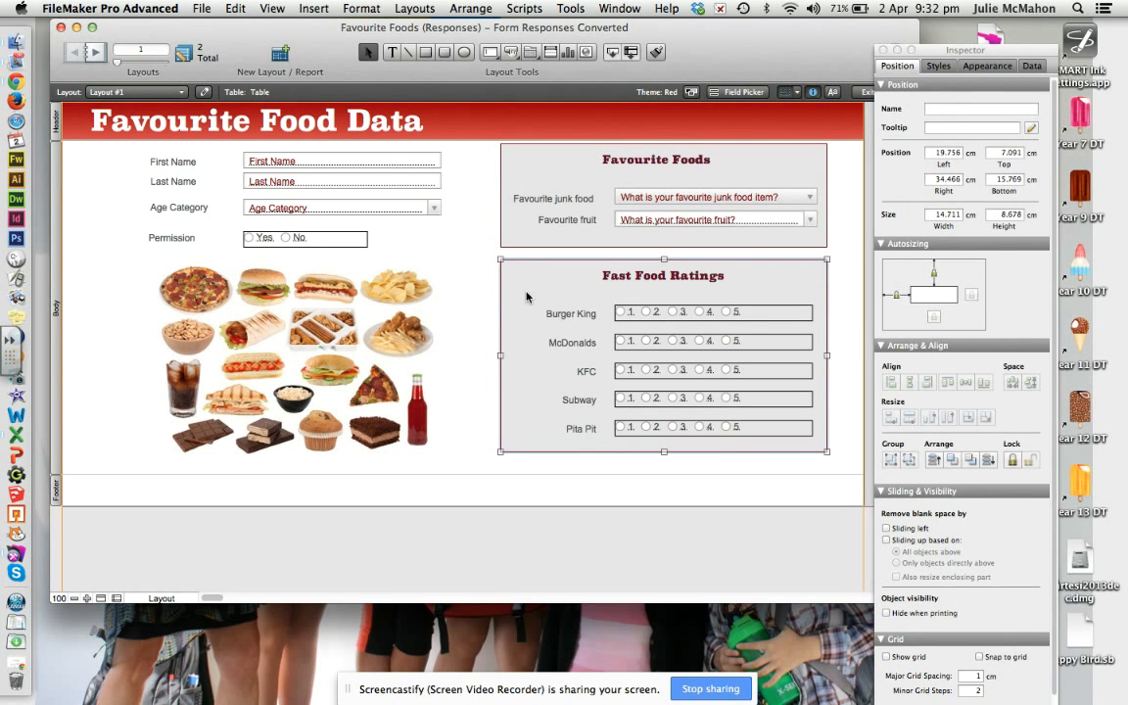
pyautogui.press('Left')
pyautogui.press('Left')
pyautogui.press('Left')
pyautogui.press('Left')
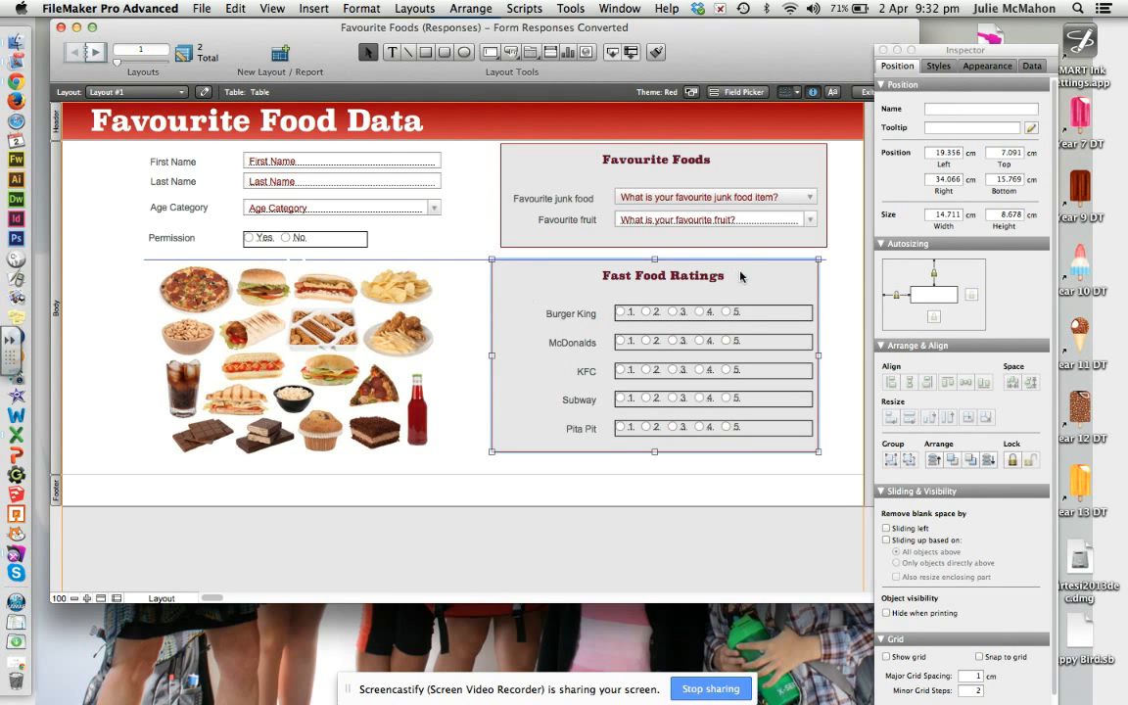
pyautogui.click(850, 307)
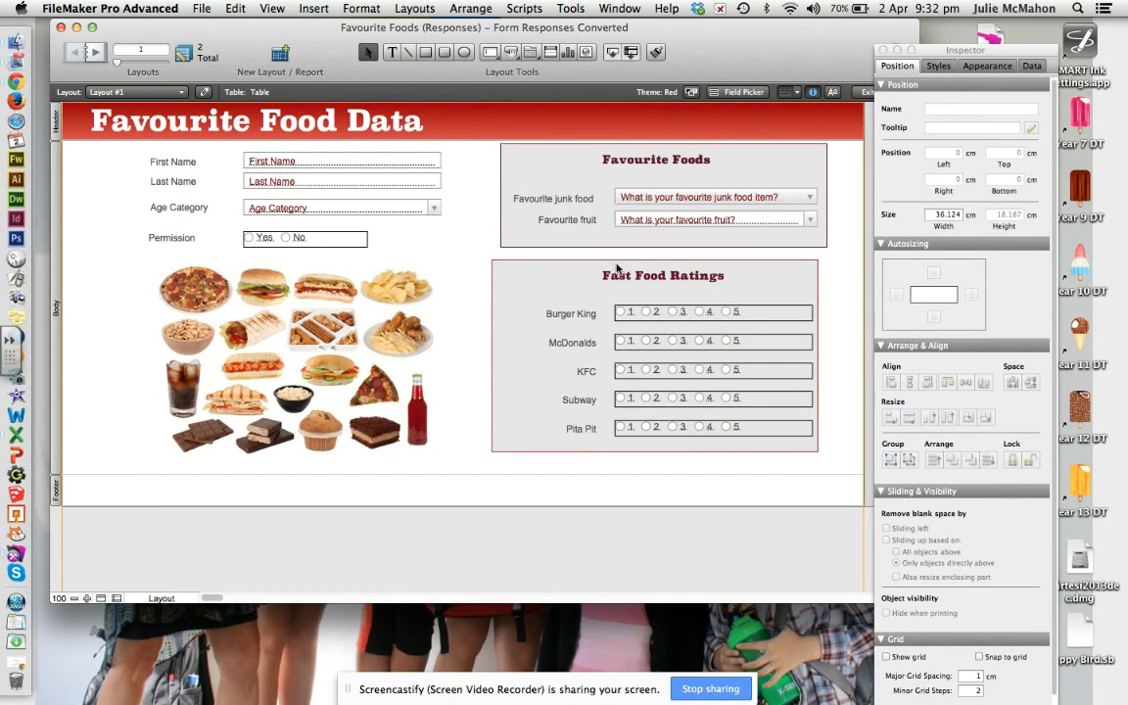
# Align the left edges of the Favourite Foods and Fast Food Ratings background boxes.
pyautogui.click(510, 243)
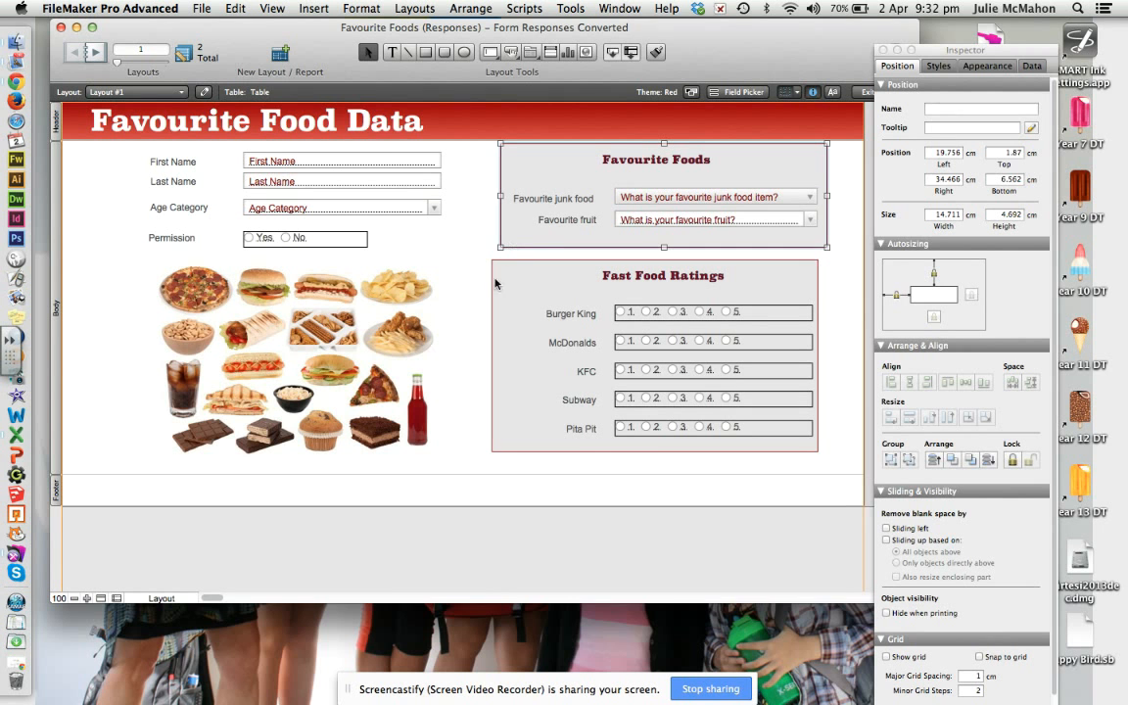
pyautogui.keyDown('shift'); pyautogui.click(493, 286); pyautogui.keyUp('shift')
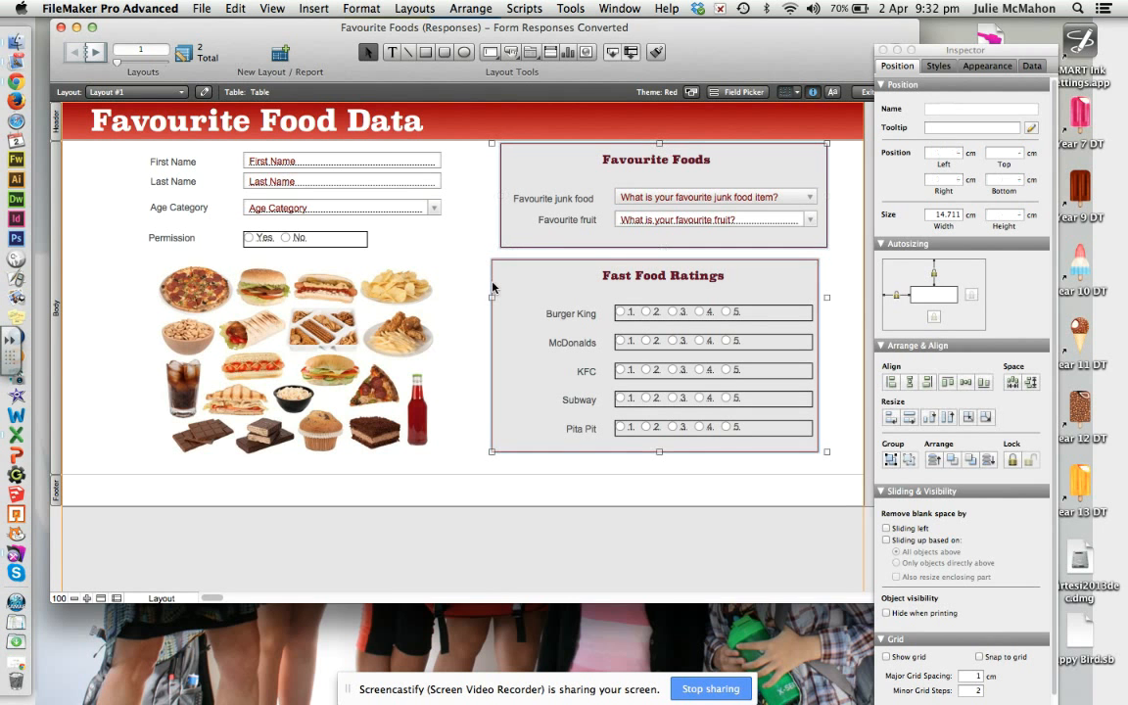
pyautogui.click(892, 384)
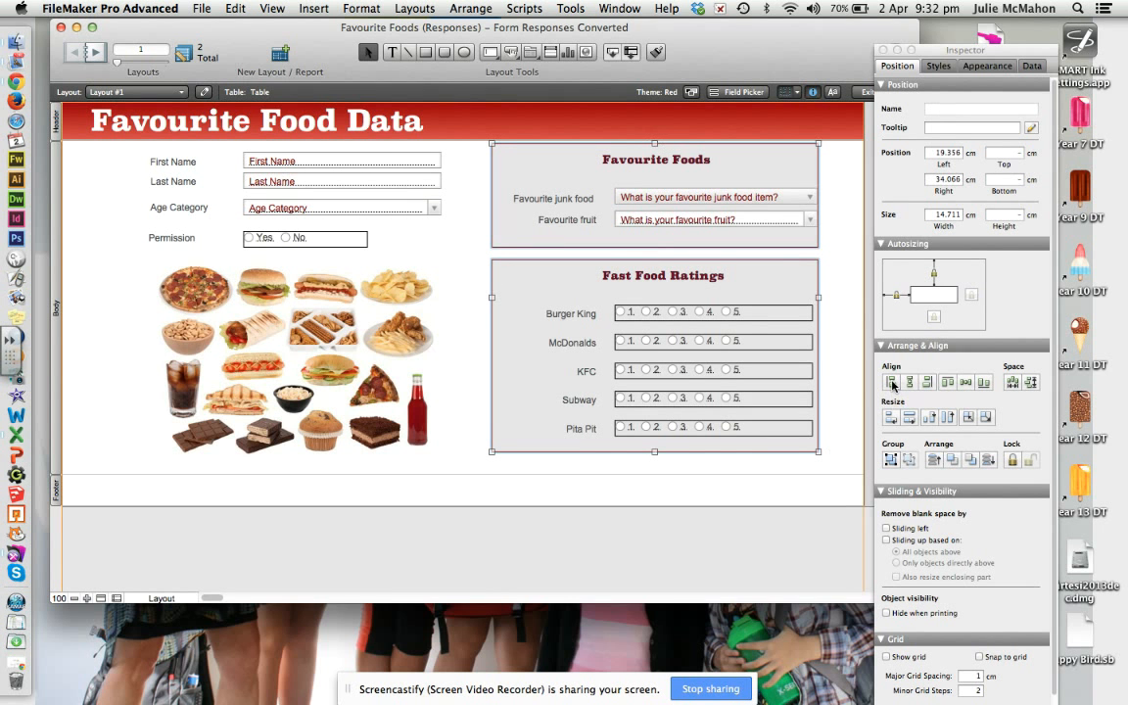
# Nudge the Favourite Foods and Fast Food Ratings background boxes right together to a left position of 19.856 cm.
pyautogui.press('Right')
pyautogui.press('Right')
pyautogui.press('Right')
pyautogui.press('Right')
pyautogui.press('Right')
pyautogui.press('Right')
pyautogui.press('Right')
pyautogui.press('Right')
pyautogui.press('Right')
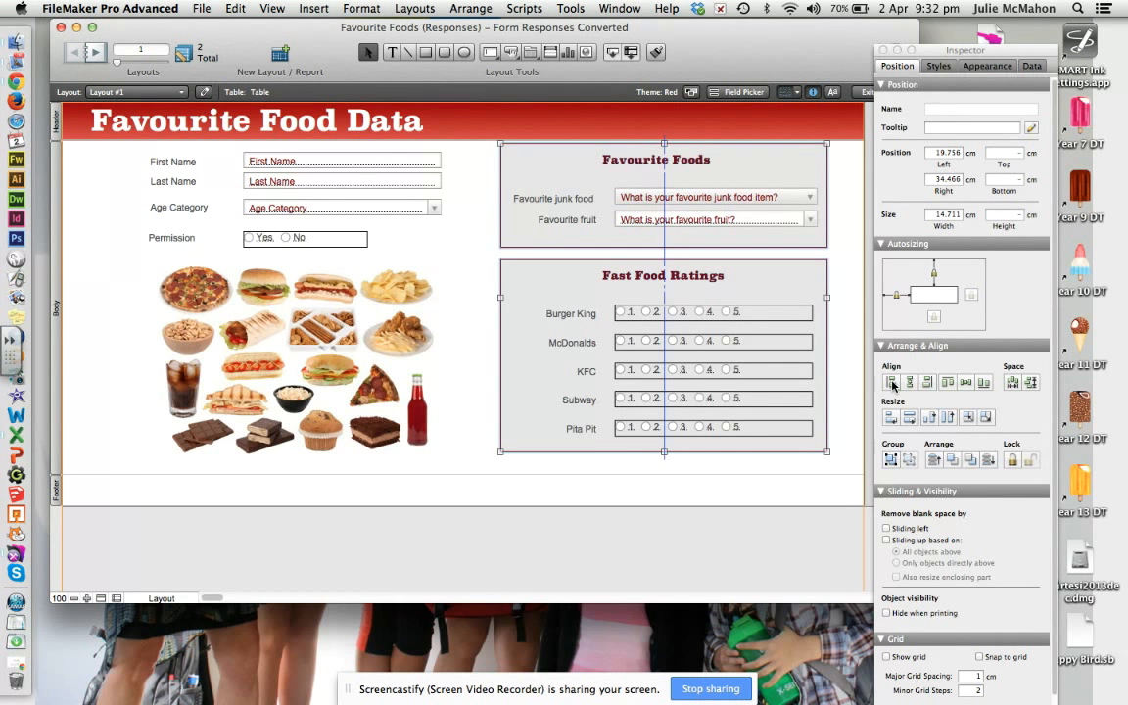
pyautogui.press('Right')
pyautogui.press('Right')
pyautogui.press('Right')
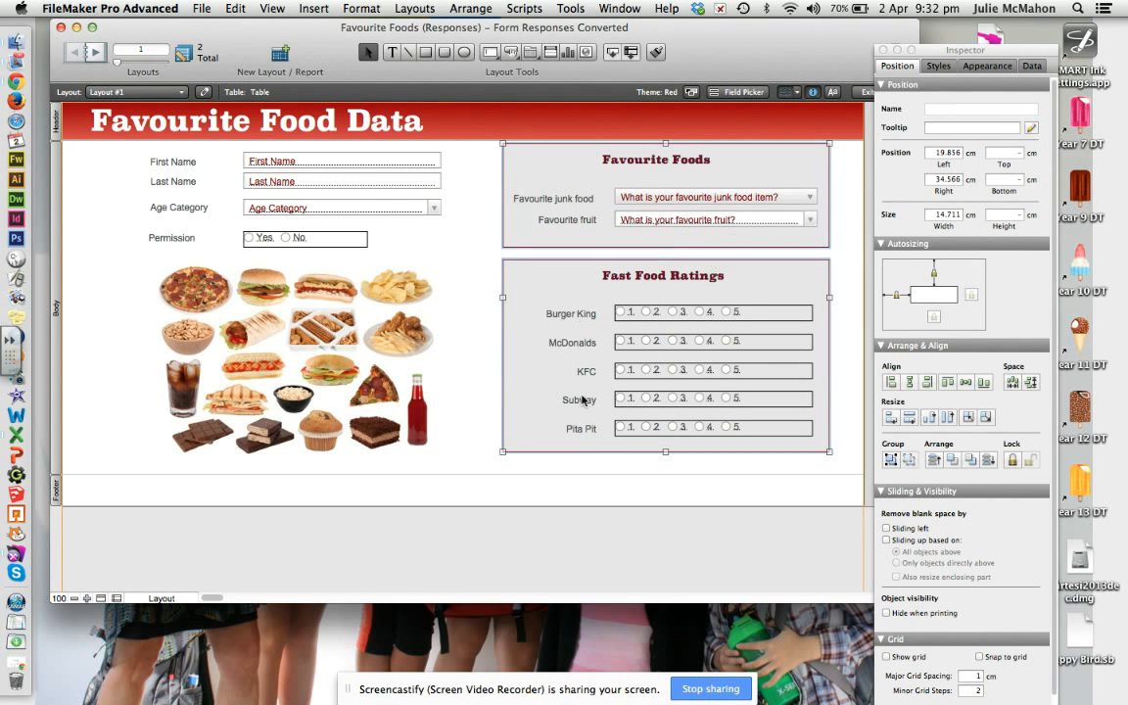
pyautogui.click(471, 350)
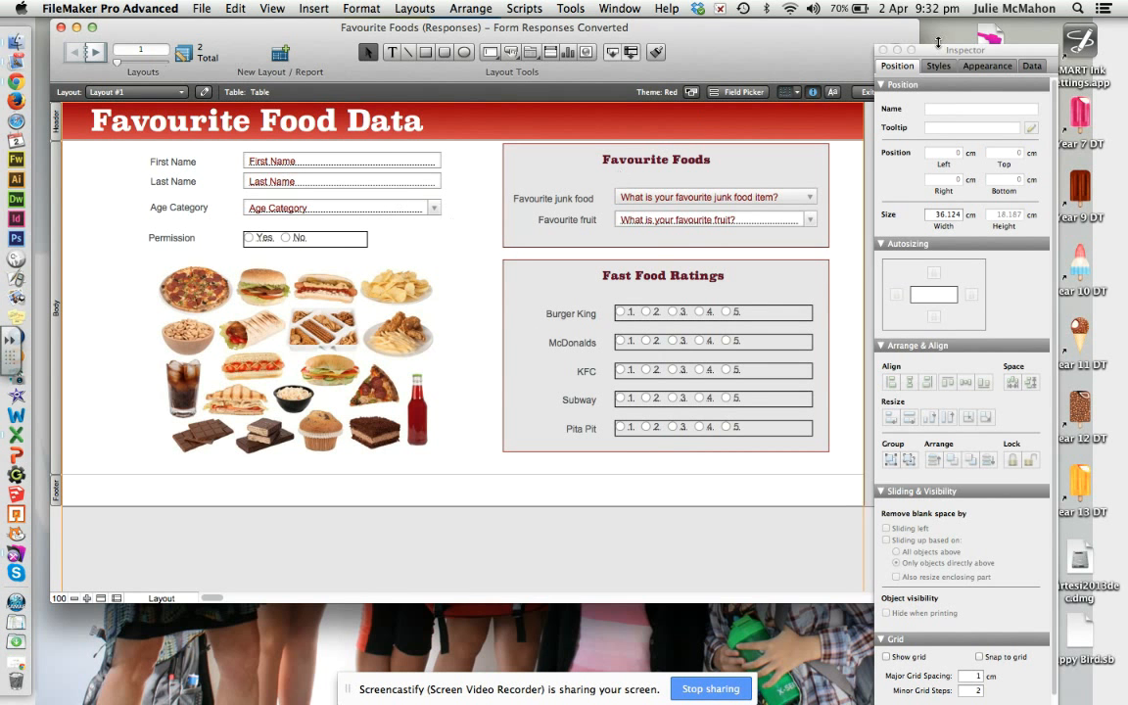
# Move the Inspector clear of the layout window, and exit layout editing with the changes saved.
pyautogui.moveTo(943, 55); pyautogui.dragTo(1014, 137)
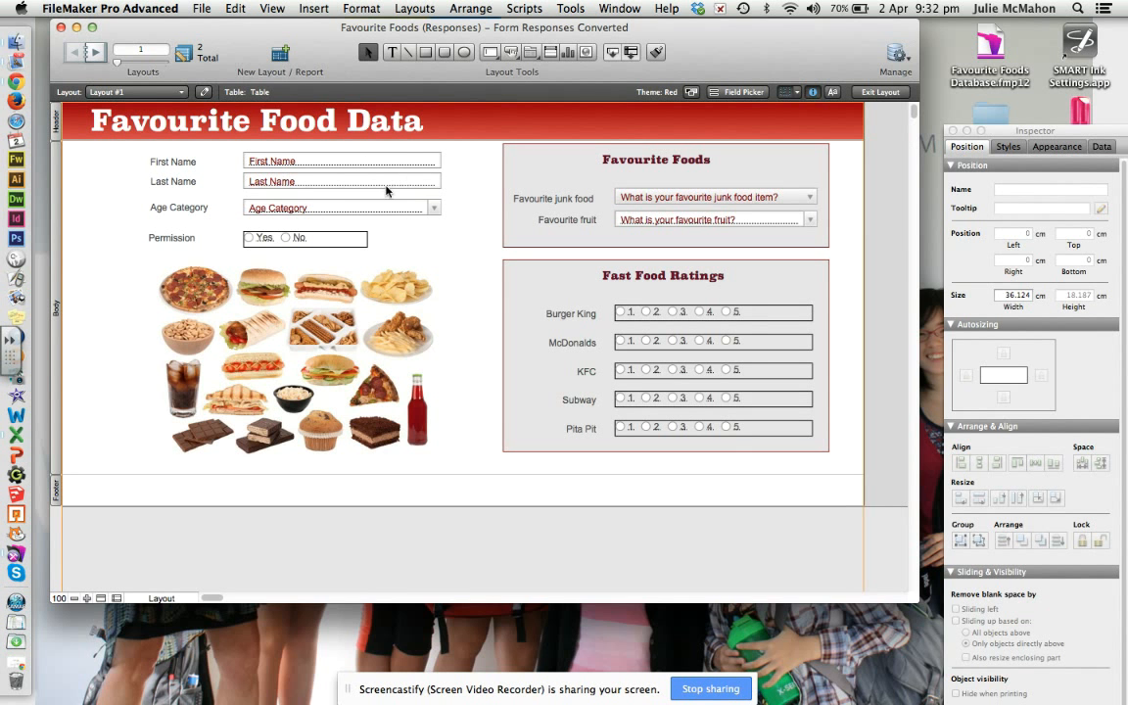
pyautogui.click(879, 94)
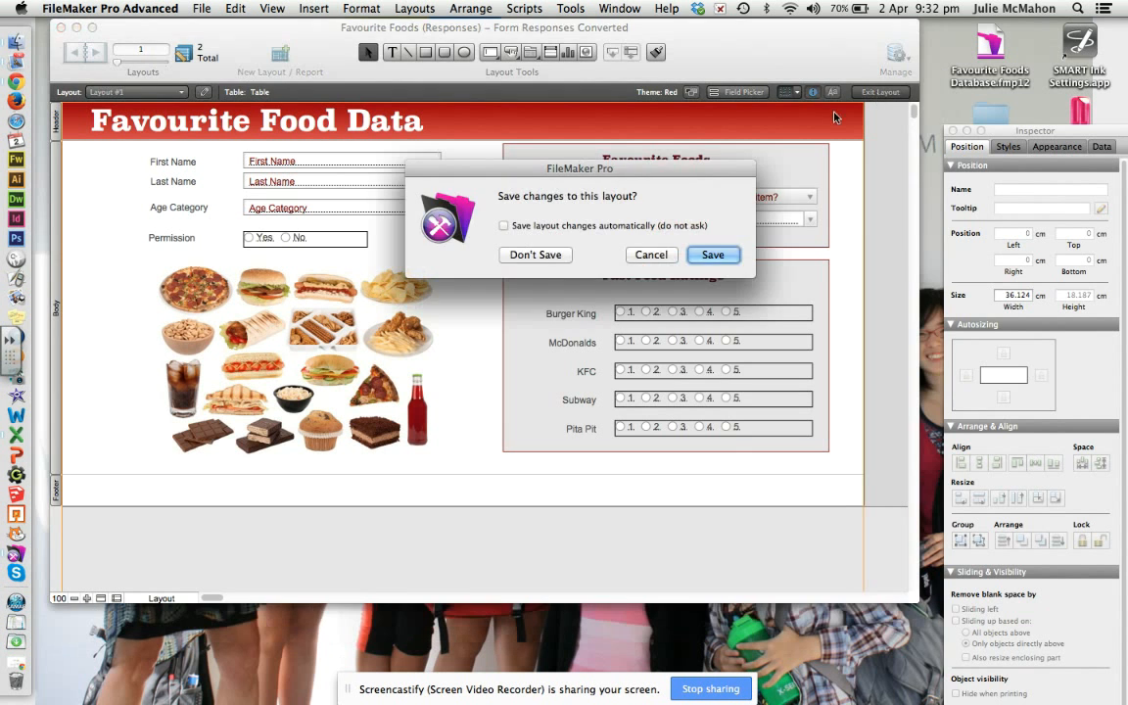
pyautogui.click(715, 253)
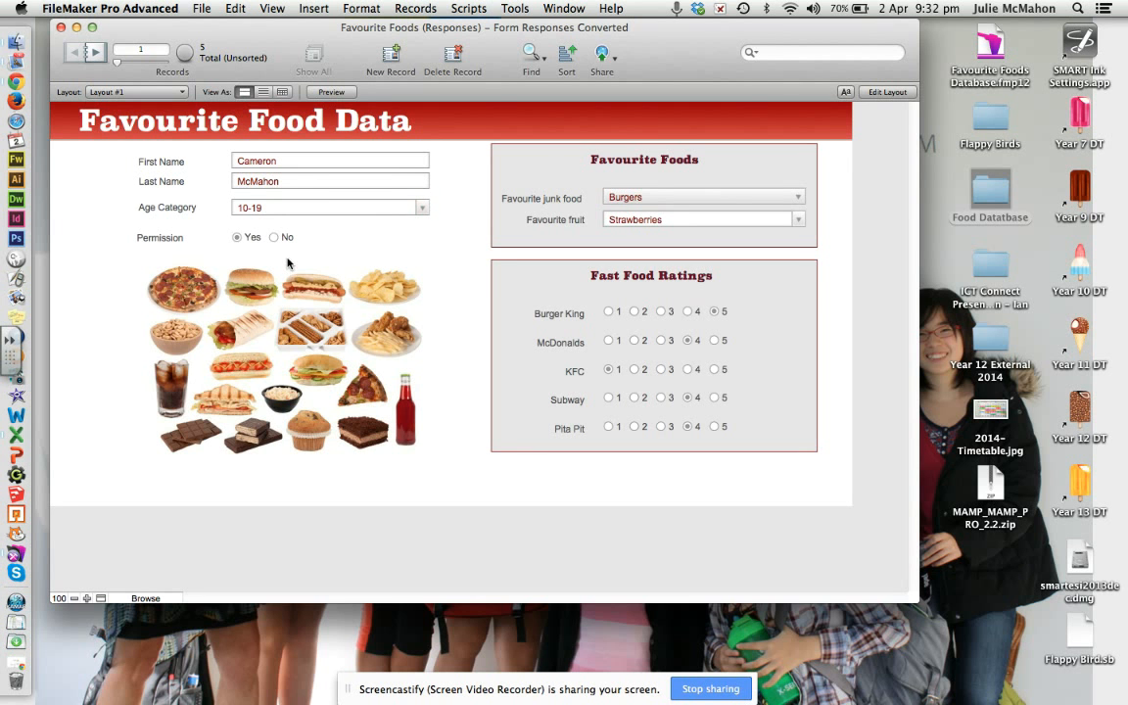
# Reopen the layout for editing, shorten the First Name field to about 6.95 cm wide and shift it right of the Last Name field's left edge.
pyautogui.click(884, 92)
pyautogui.click(416, 161)
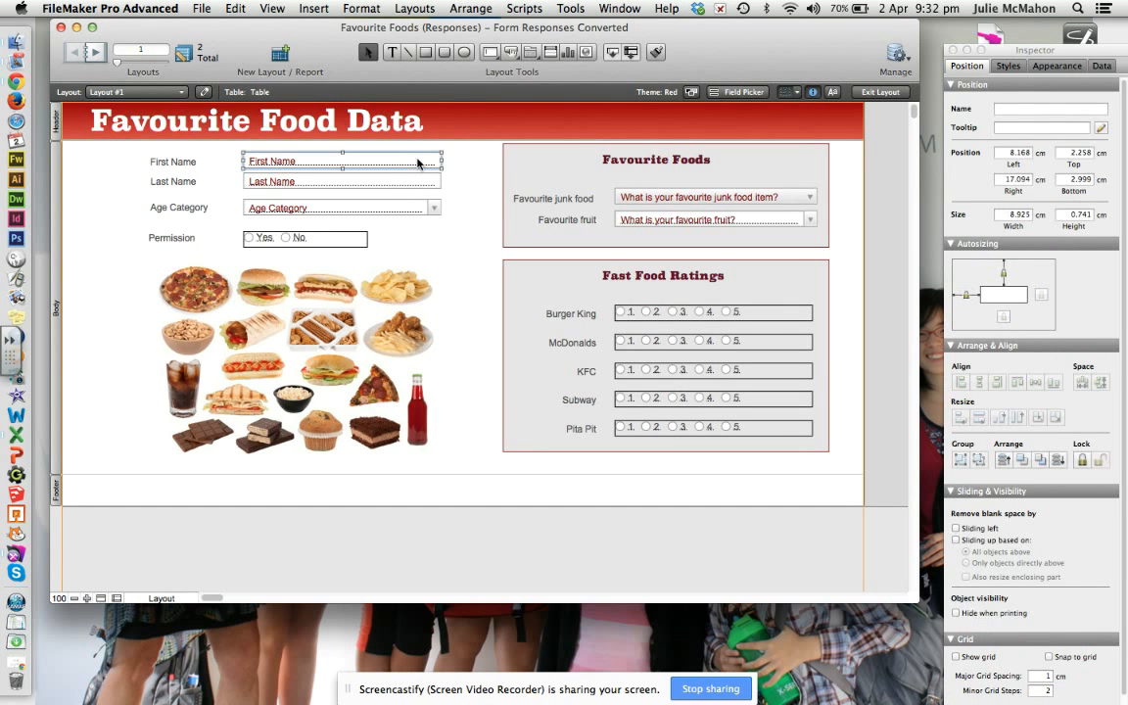
pyautogui.moveTo(441, 161); pyautogui.dragTo(397, 160)
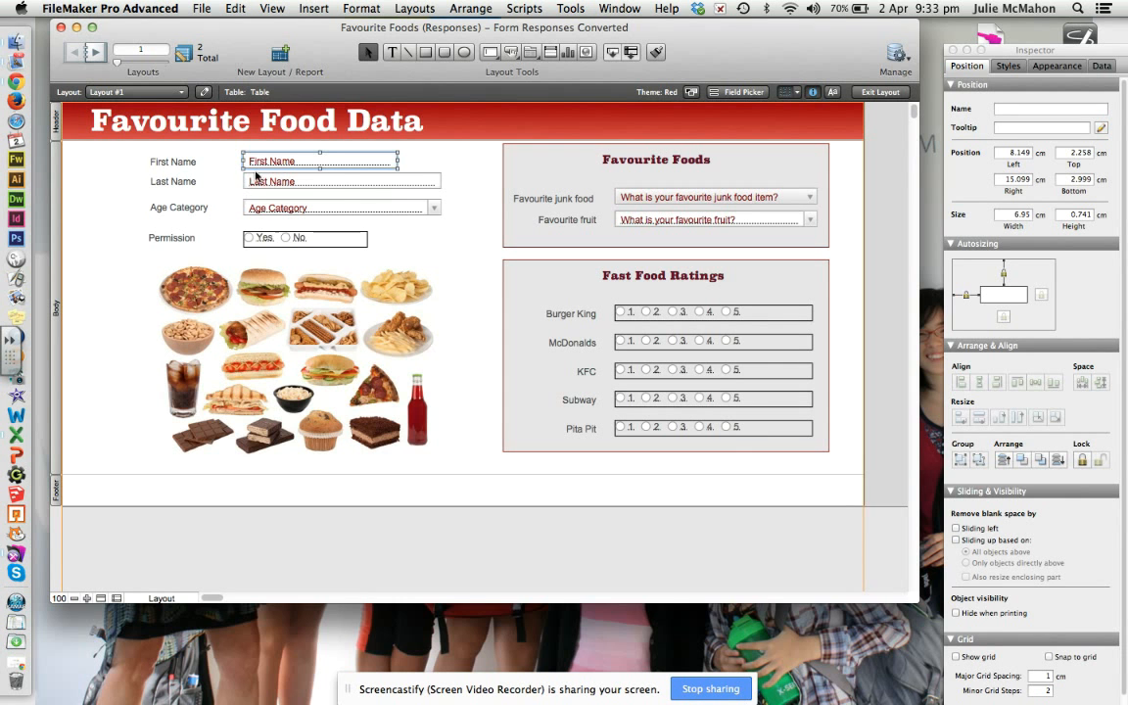
pyautogui.moveTo(249, 156); pyautogui.dragTo(305, 161)
# Shift the Age Category field right to a left position of about 8.96 cm, and exit the layout with the changes saved.
pyautogui.click(310, 208)
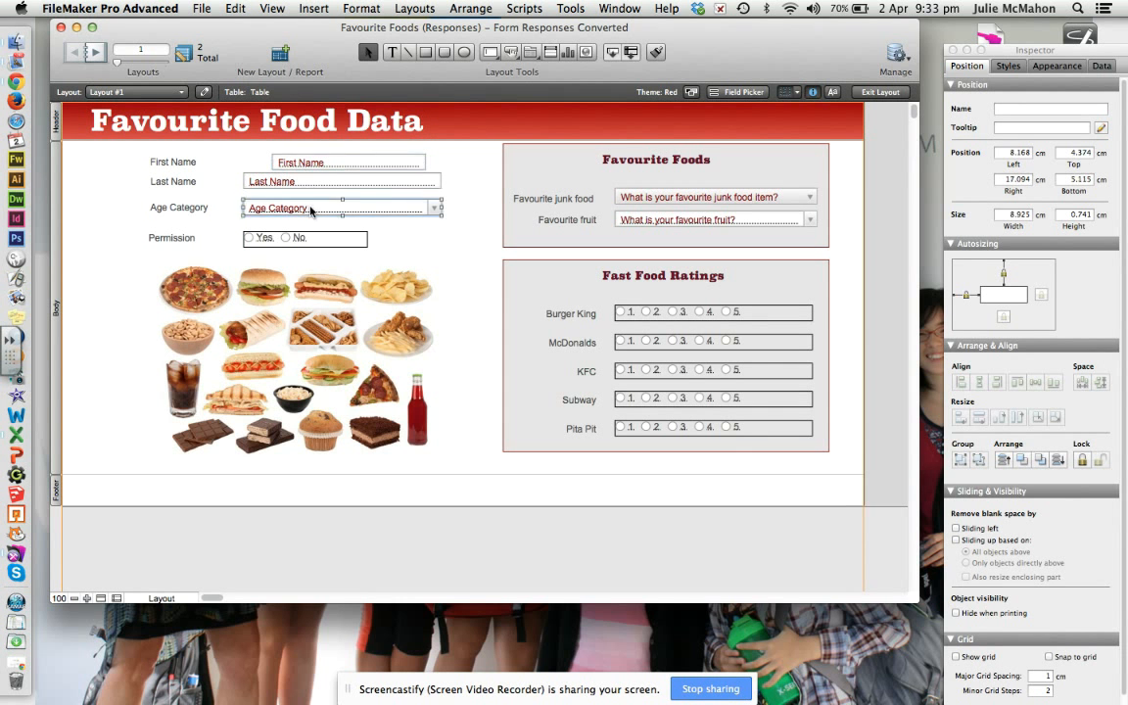
pyautogui.moveTo(311, 209); pyautogui.dragTo(331, 213)
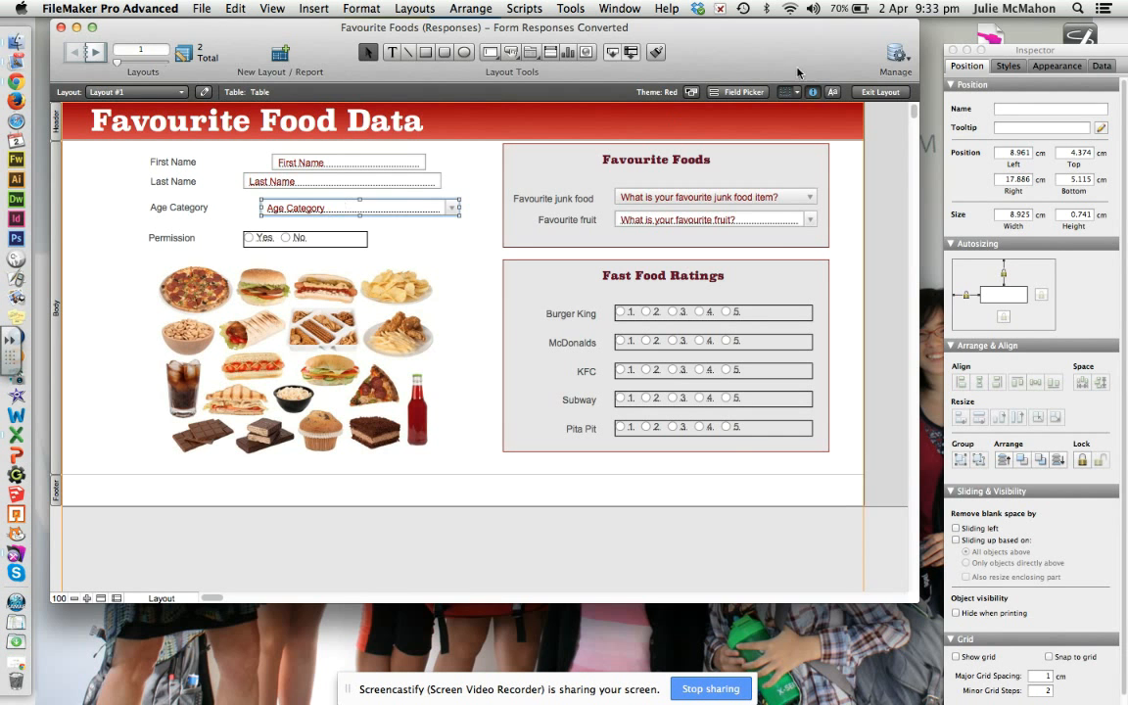
pyautogui.click(883, 93)
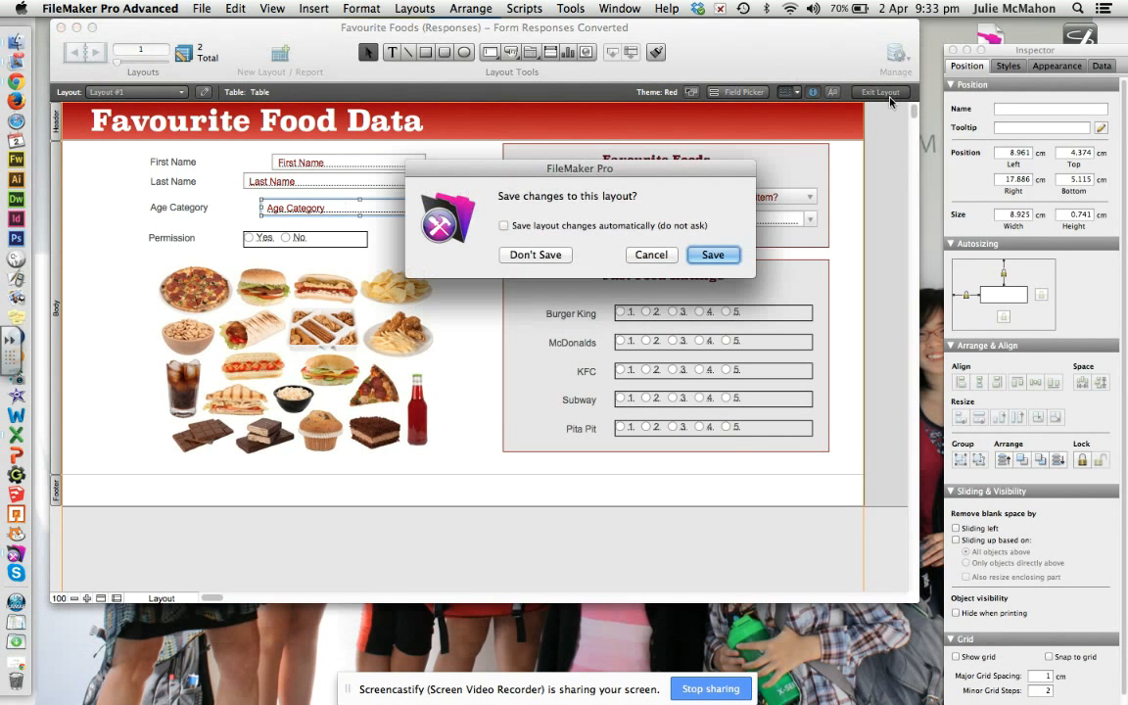
pyautogui.click(711, 256)
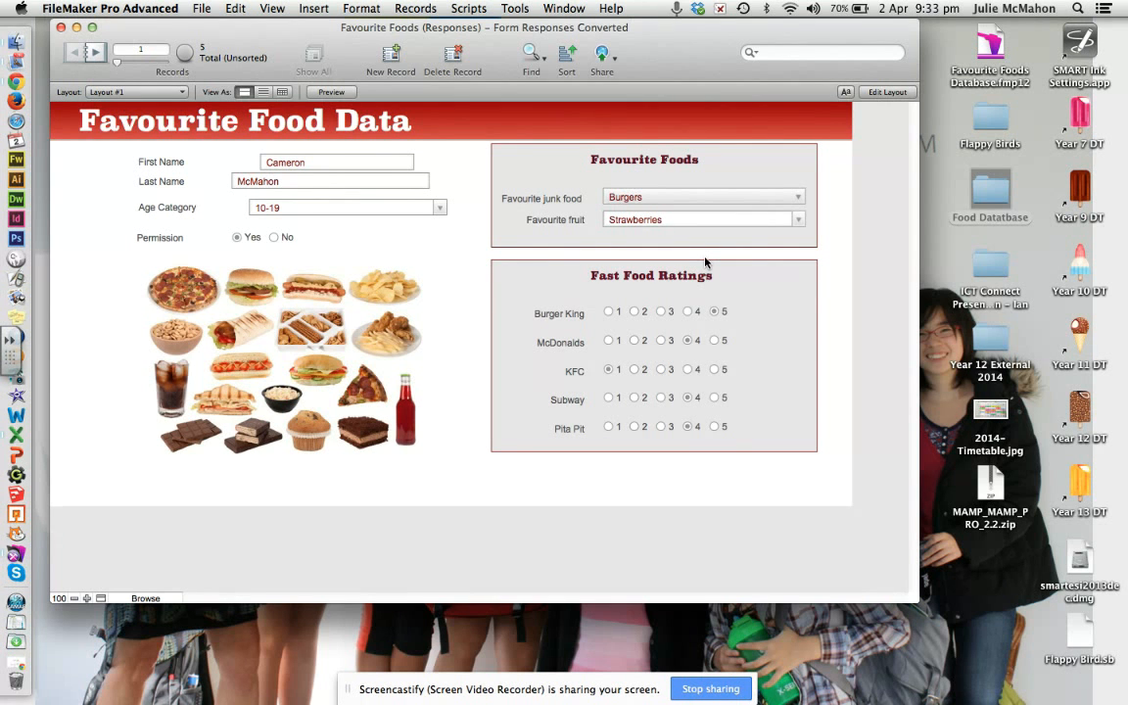
# Edit the layout again, left-align the First Name, Last Name and Age Category fields, and resize all three to the largest width.
pyautogui.click(885, 92)
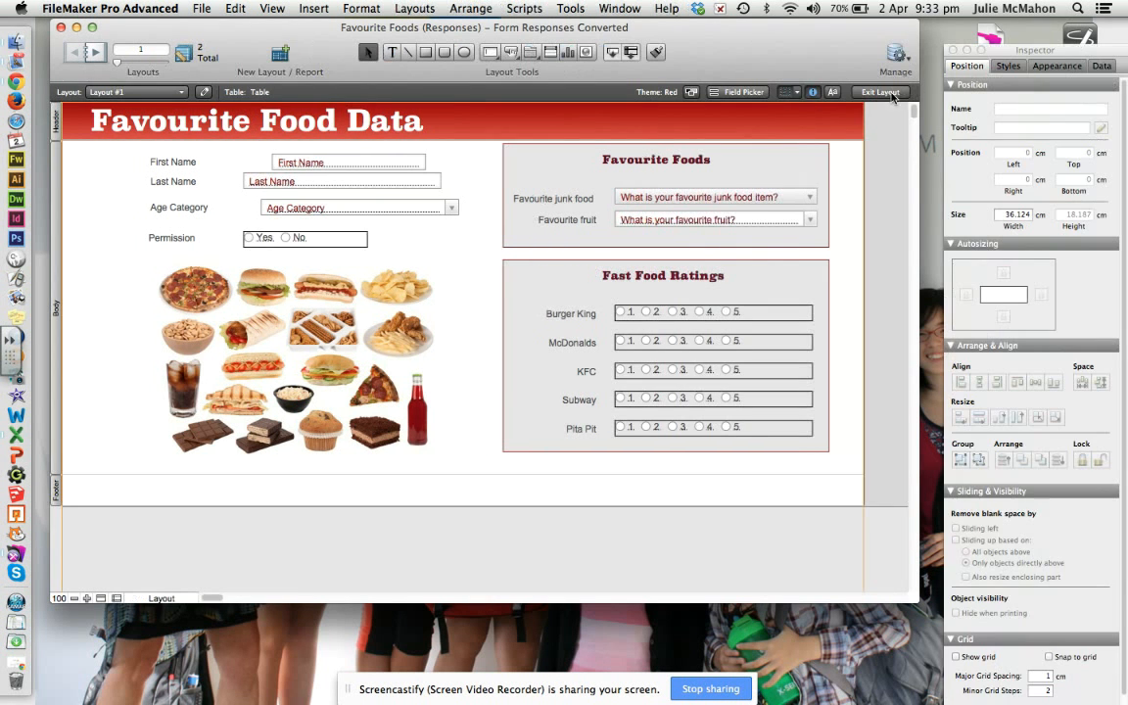
pyautogui.click(279, 161)
pyautogui.keyDown('shift'); pyautogui.click(250, 181); pyautogui.keyUp('shift')
pyautogui.keyDown('shift'); pyautogui.click(273, 208); pyautogui.keyUp('shift')
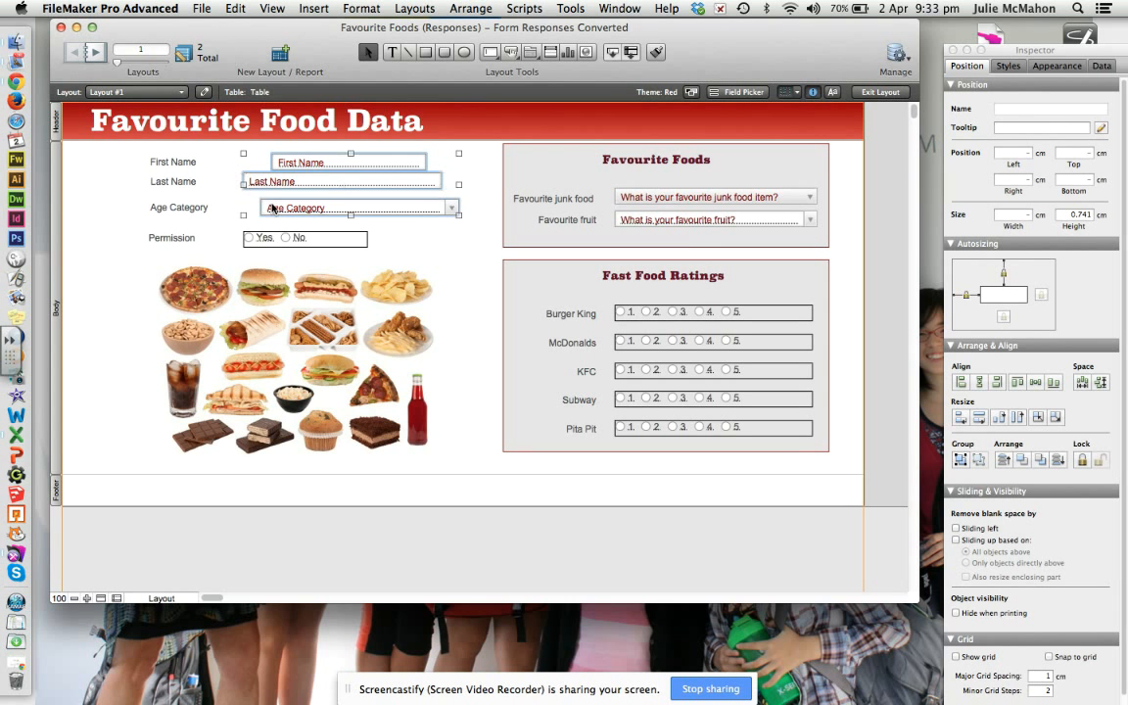
pyautogui.click(962, 382)
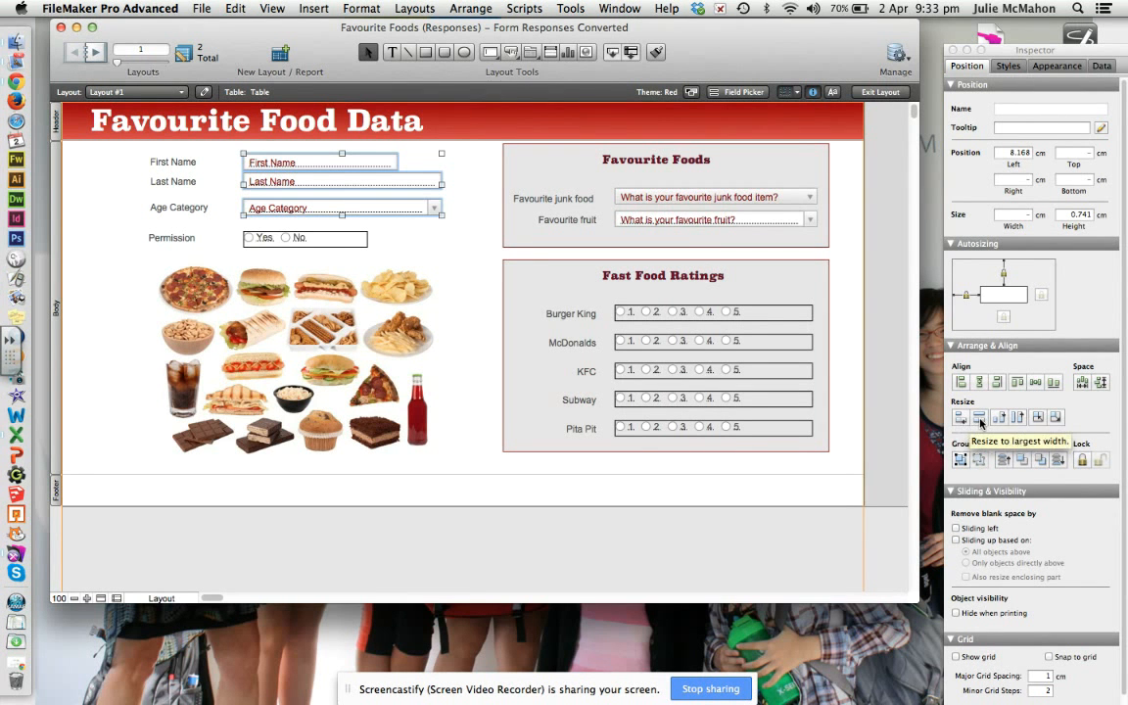
pyautogui.click(980, 418)
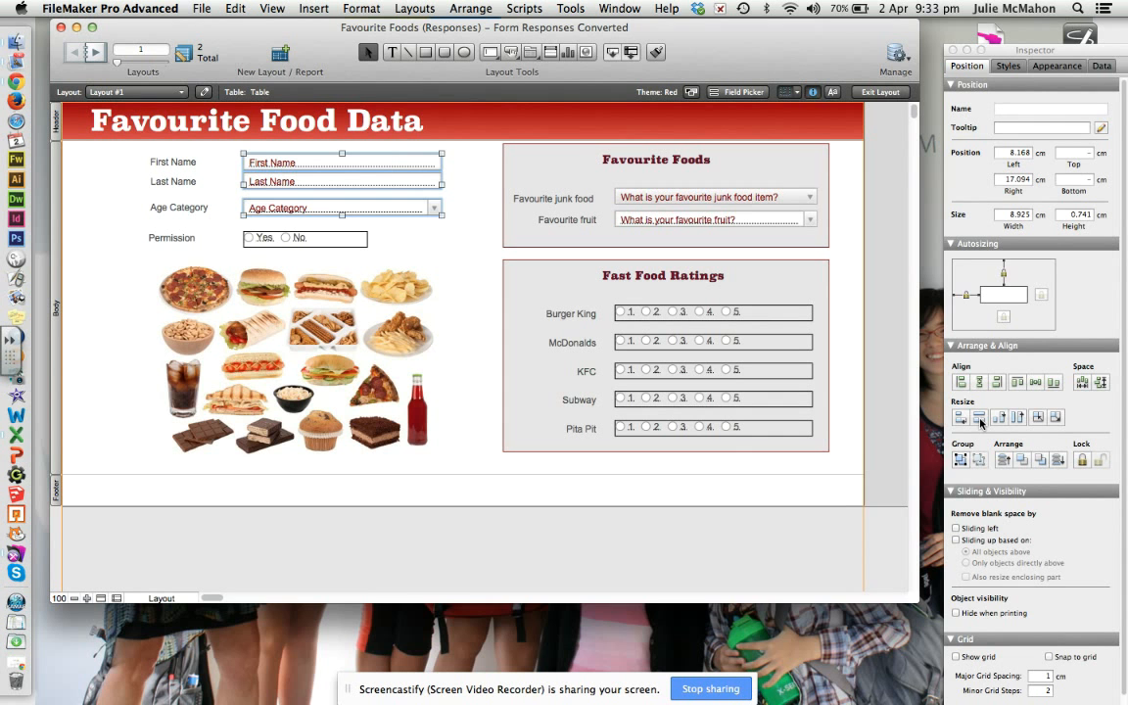
pyautogui.click(474, 262)
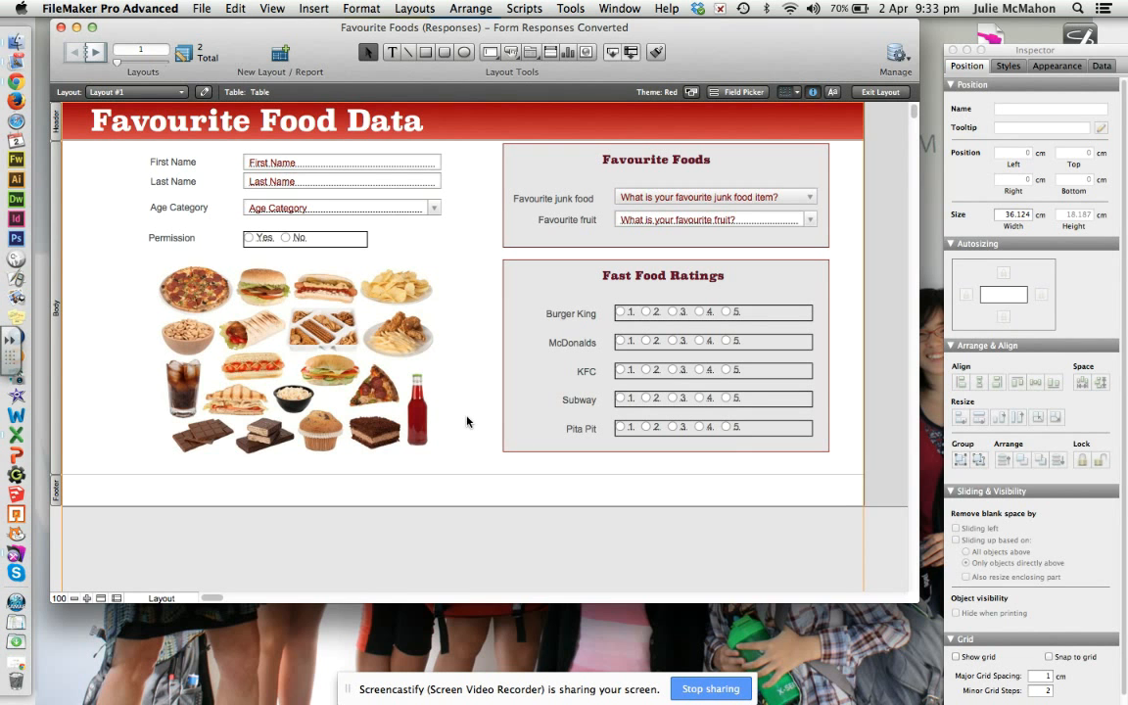
# Open the layout's tab order settings and clear the whole existing order.
pyautogui.click(463, 8)
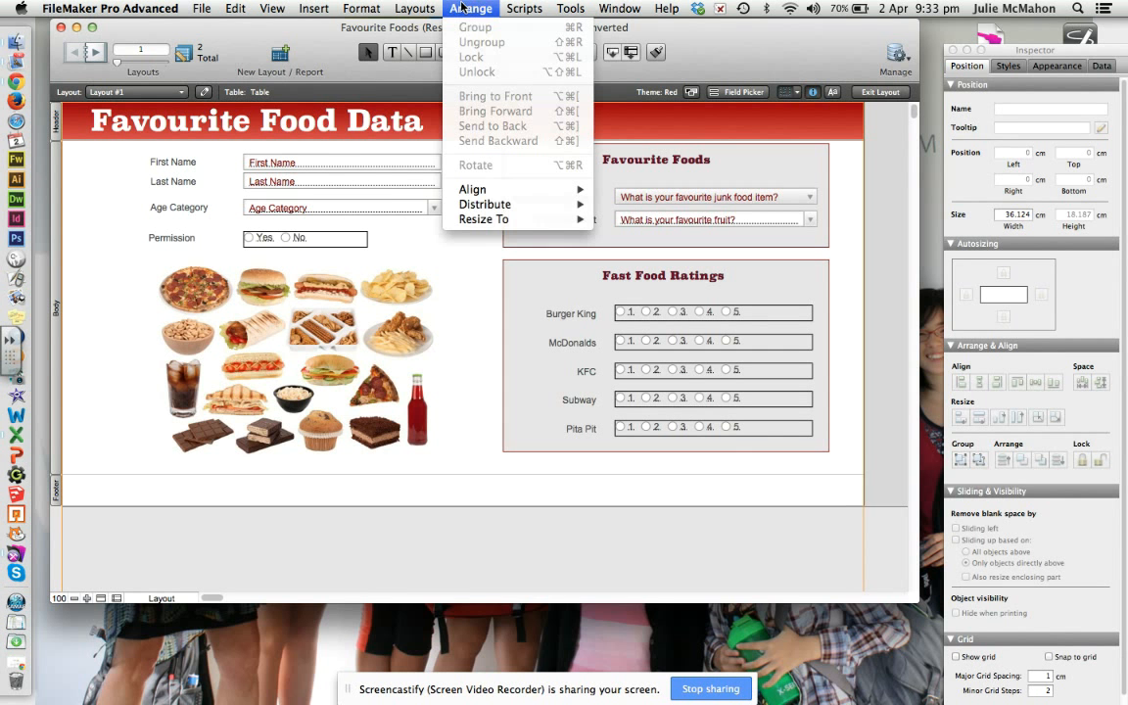
pyautogui.moveTo(419, 8)
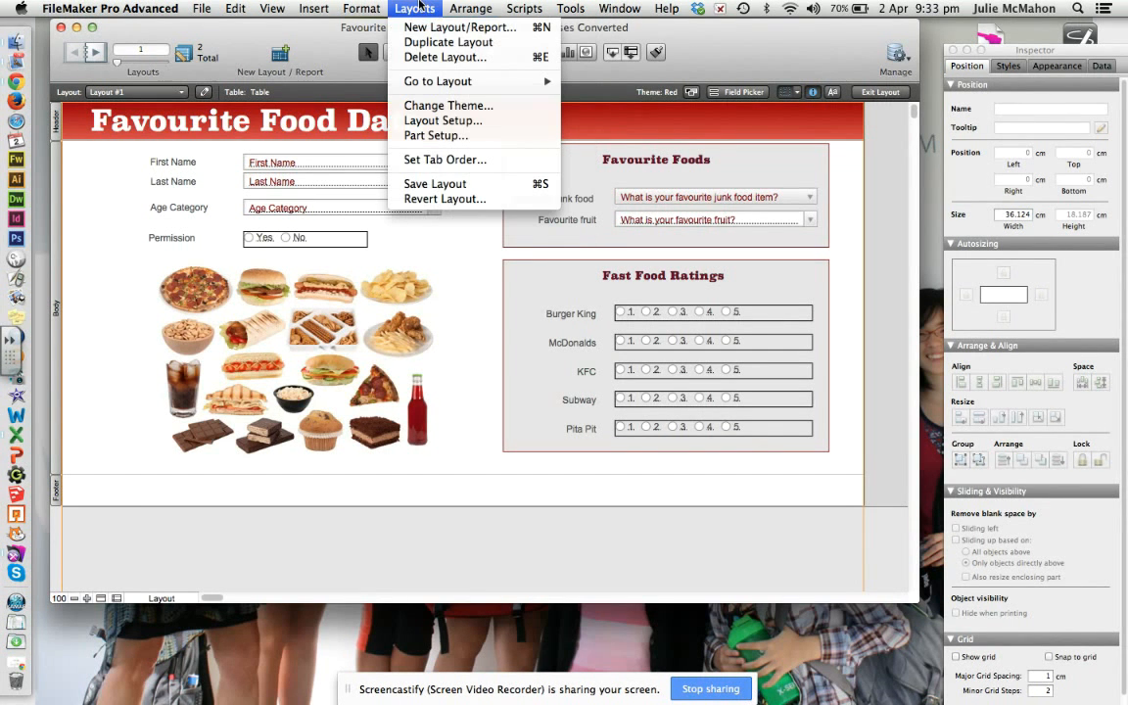
pyautogui.click(436, 159)
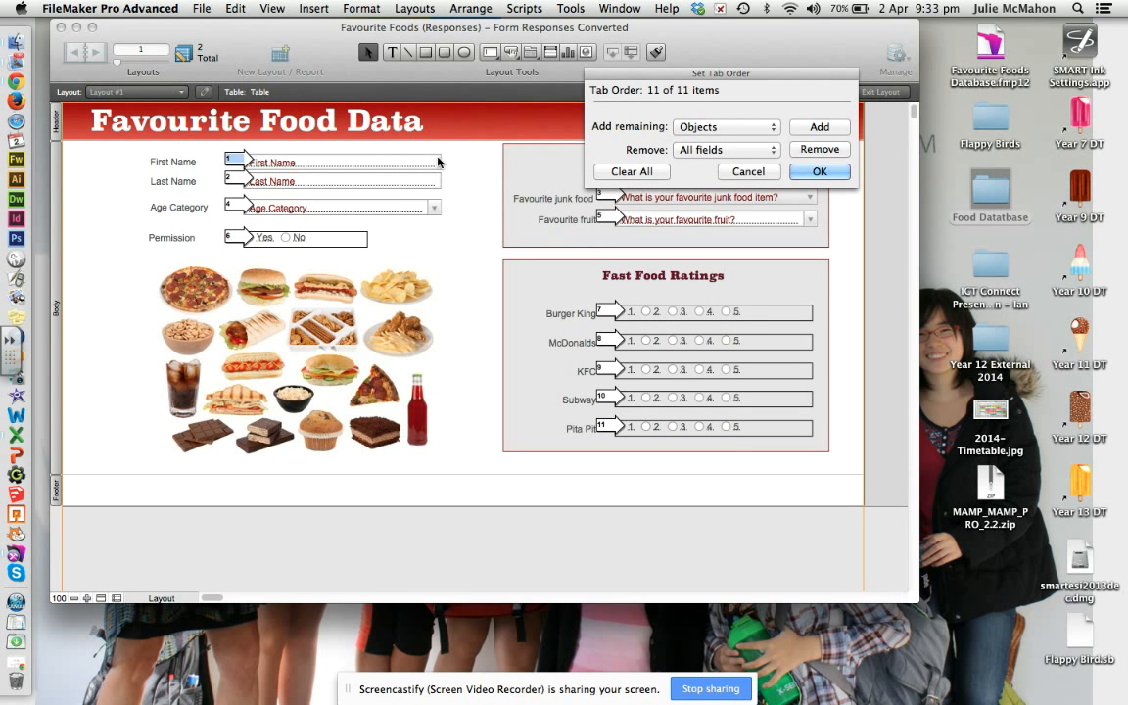
pyautogui.moveTo(656, 66); pyautogui.dragTo(668, 17)
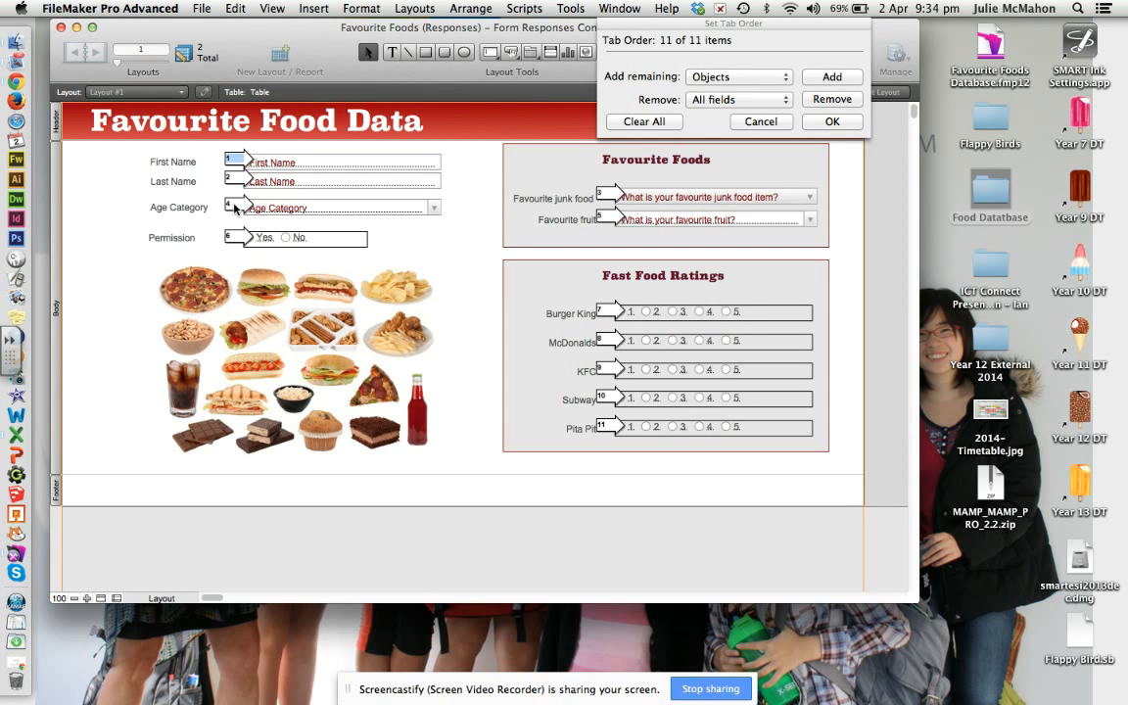
pyautogui.click(652, 123)
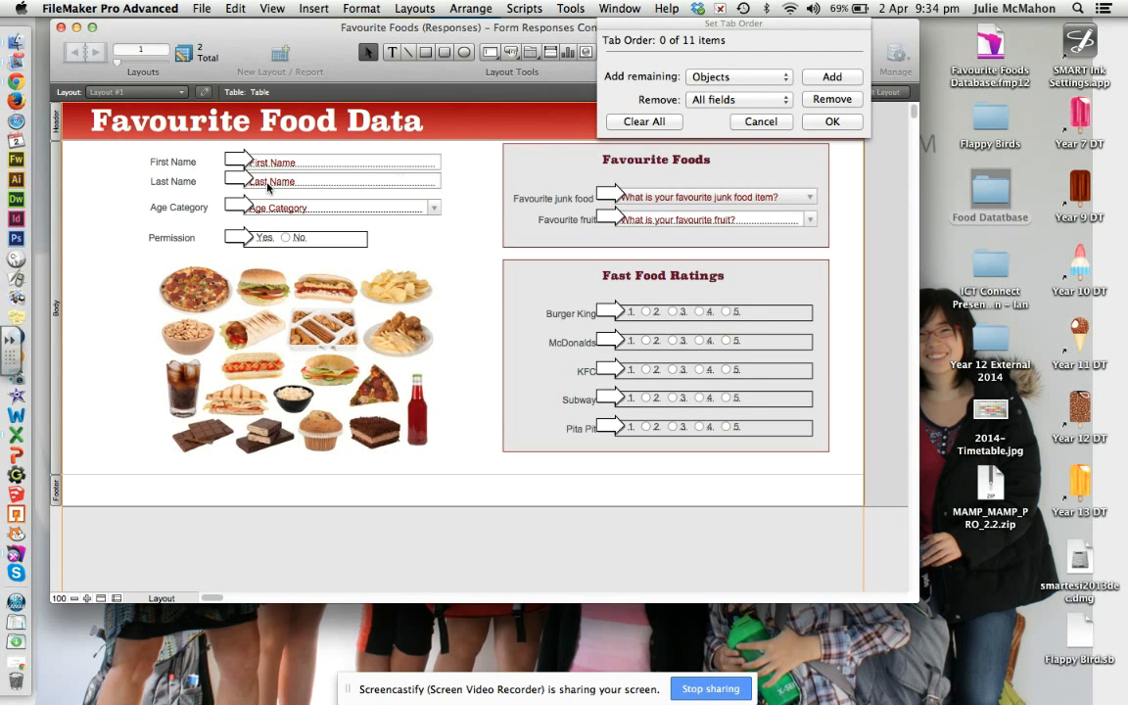
# Number the tab order First Name, Last Name, Age Category, Permission, junk food, fruit, and Burger King down to Pita Pit, and save the layout.
pyautogui.click(241, 160)
pyautogui.click(240, 180)
pyautogui.click(235, 204)
pyautogui.click(233, 236)
pyautogui.click(607, 194)
pyautogui.click(607, 216)
pyautogui.click(607, 309)
pyautogui.click(607, 338)
pyautogui.click(607, 367)
pyautogui.click(607, 396)
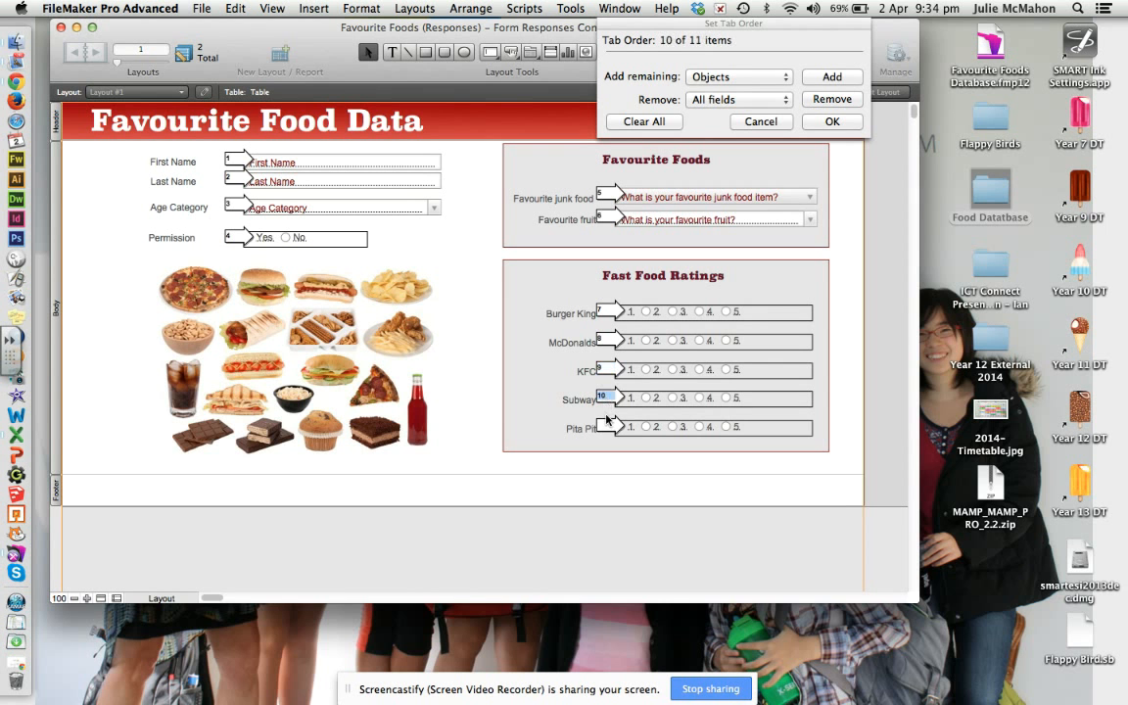
pyautogui.click(607, 425)
pyautogui.click(832, 121)
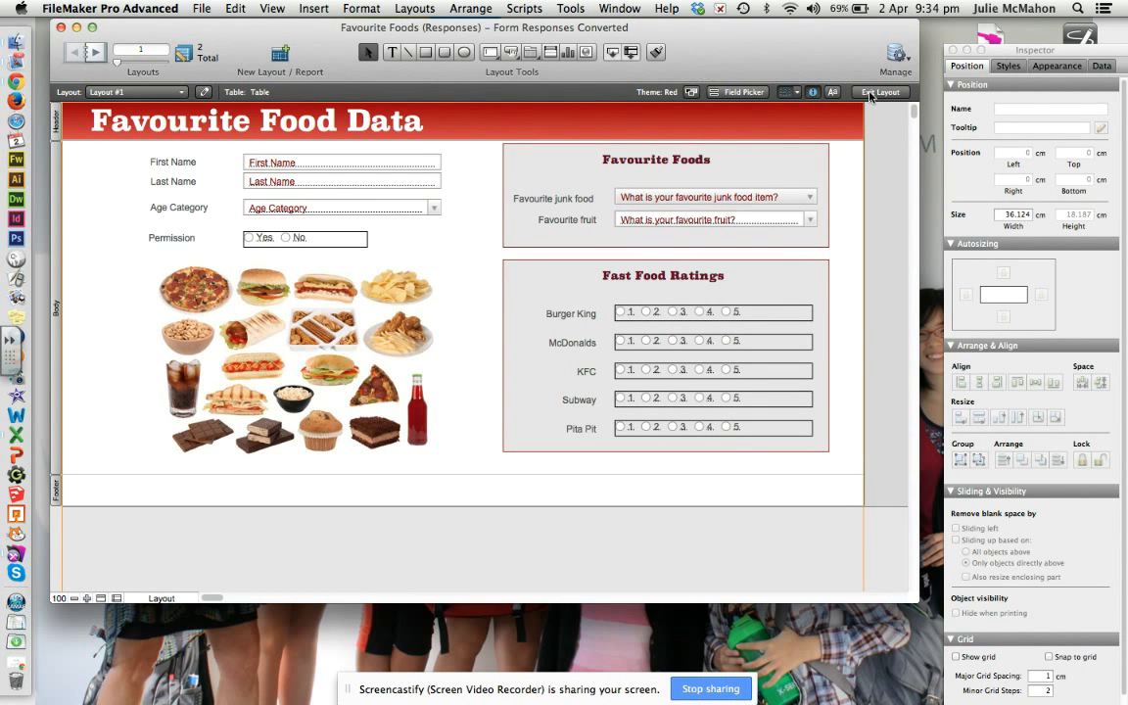
pyautogui.click(871, 94)
pyautogui.click(716, 257)
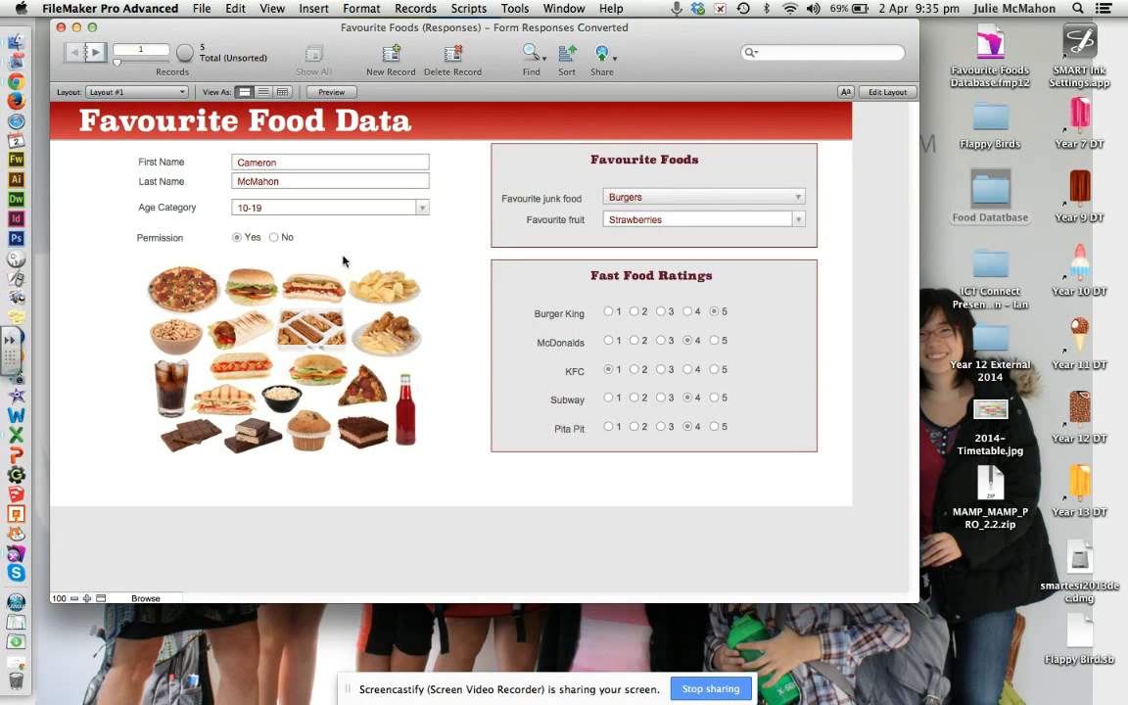
# Find all records whose Age Category is 10-19.
pyautogui.click(542, 57)
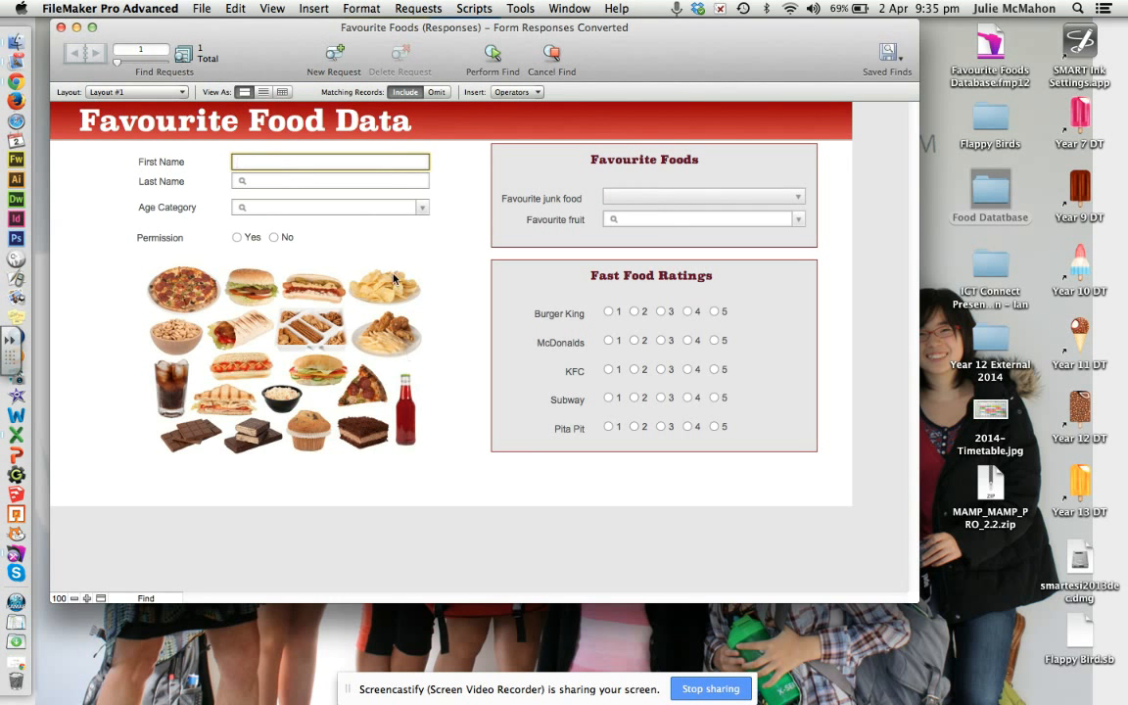
pyautogui.click(421, 210)
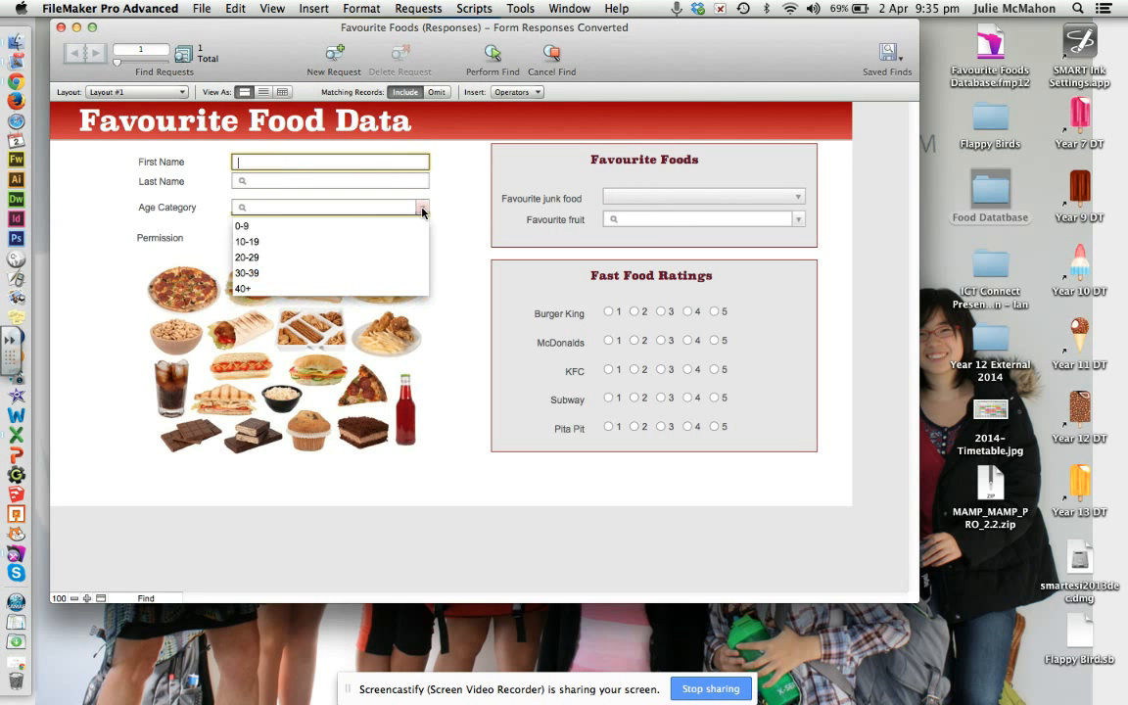
pyautogui.click(350, 243)
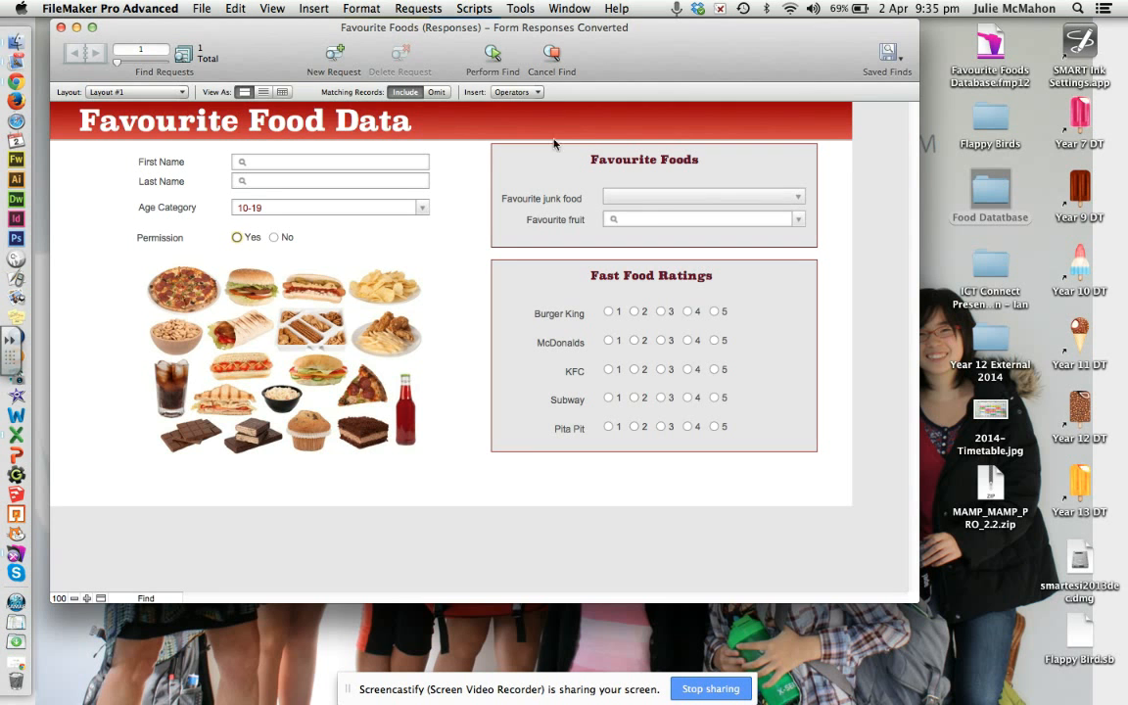
pyautogui.click(499, 56)
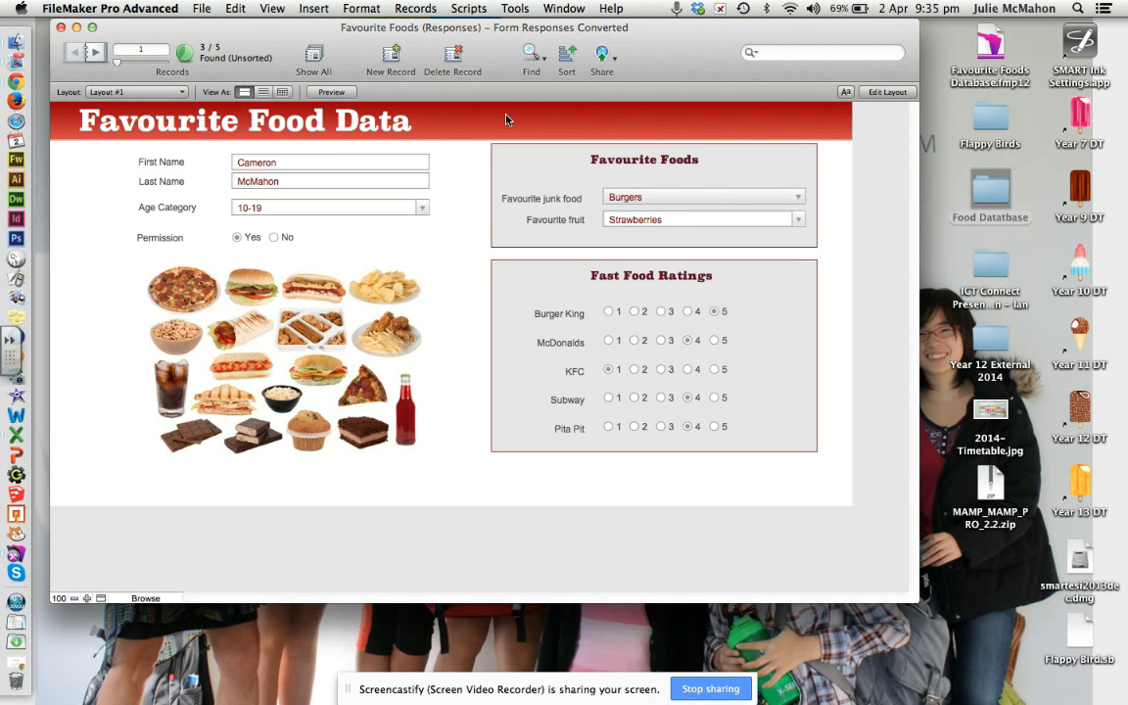
# Set up a find for Age Category 10-19, save it as a find named 10-19, and perform it.
pyautogui.click(298, 51)
pyautogui.click(533, 53)
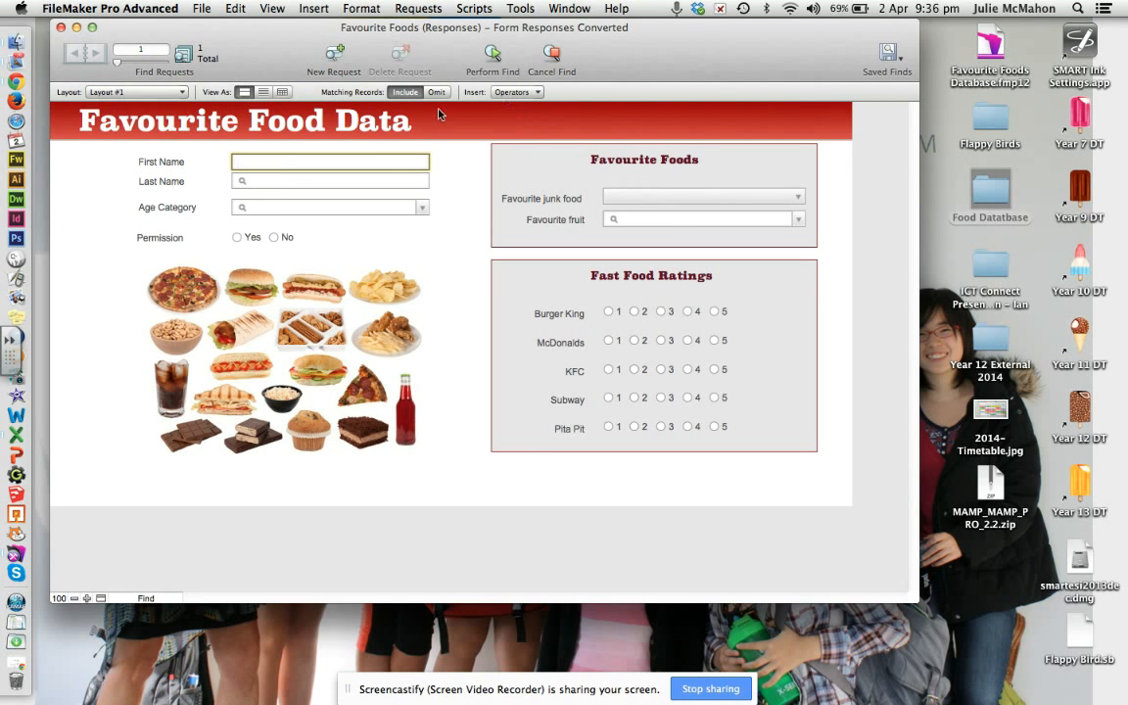
pyautogui.click(422, 209)
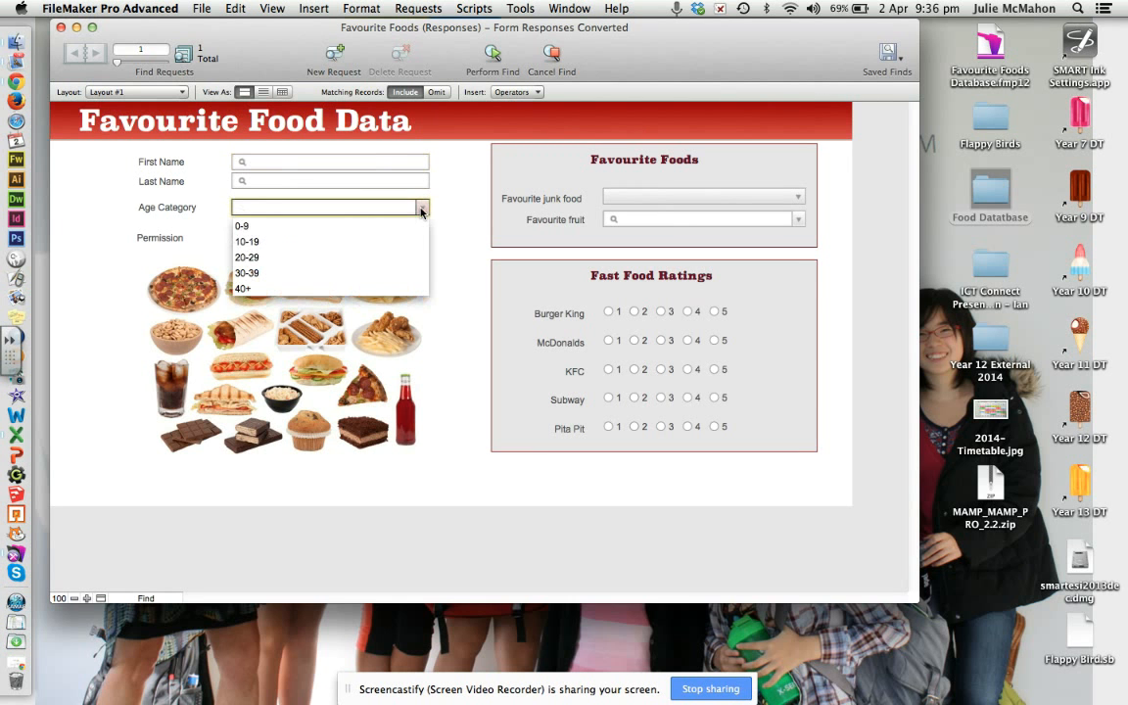
pyautogui.click(344, 243)
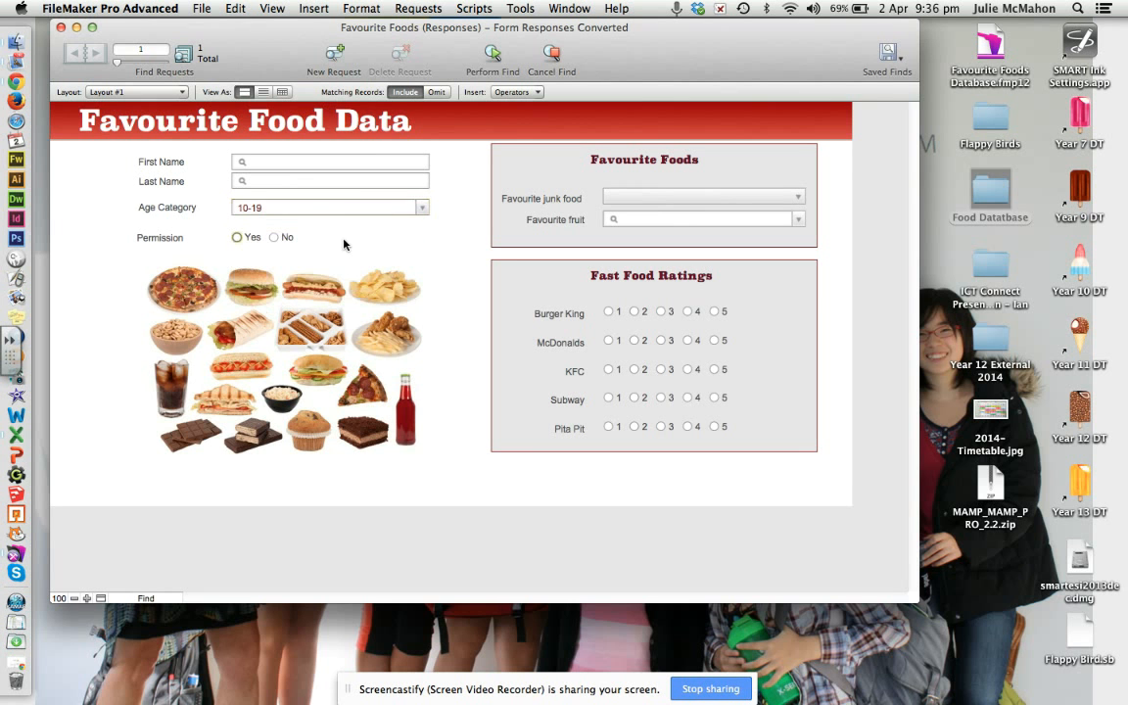
pyautogui.click(889, 57)
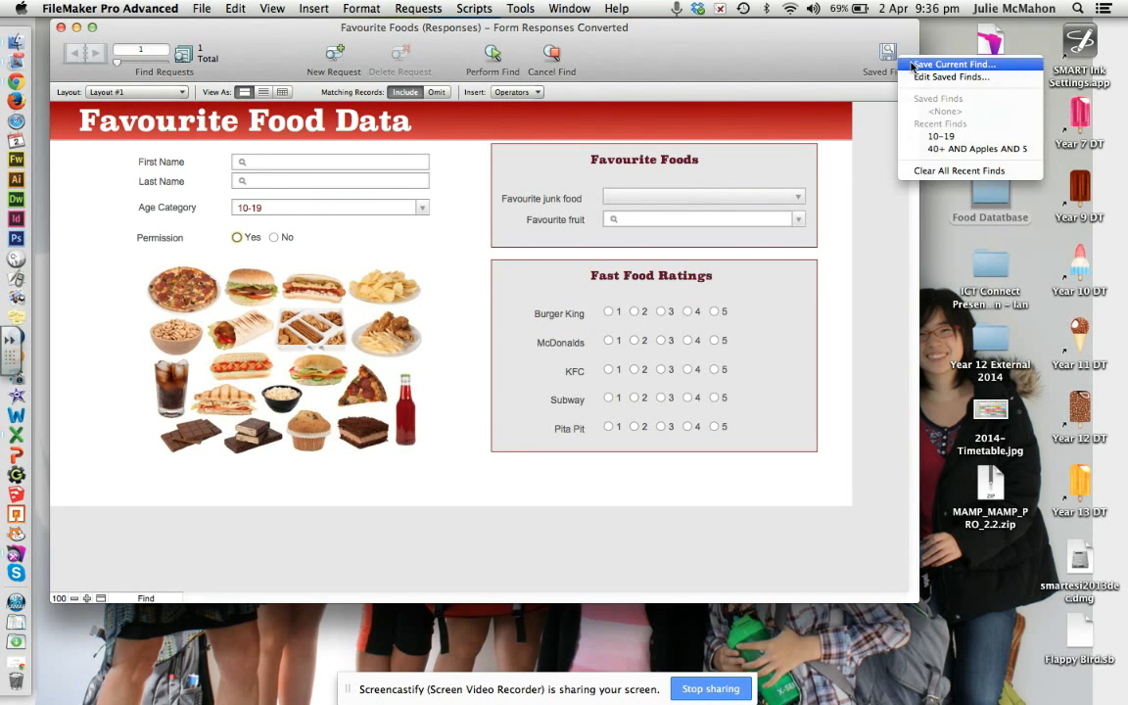
pyautogui.click(948, 64)
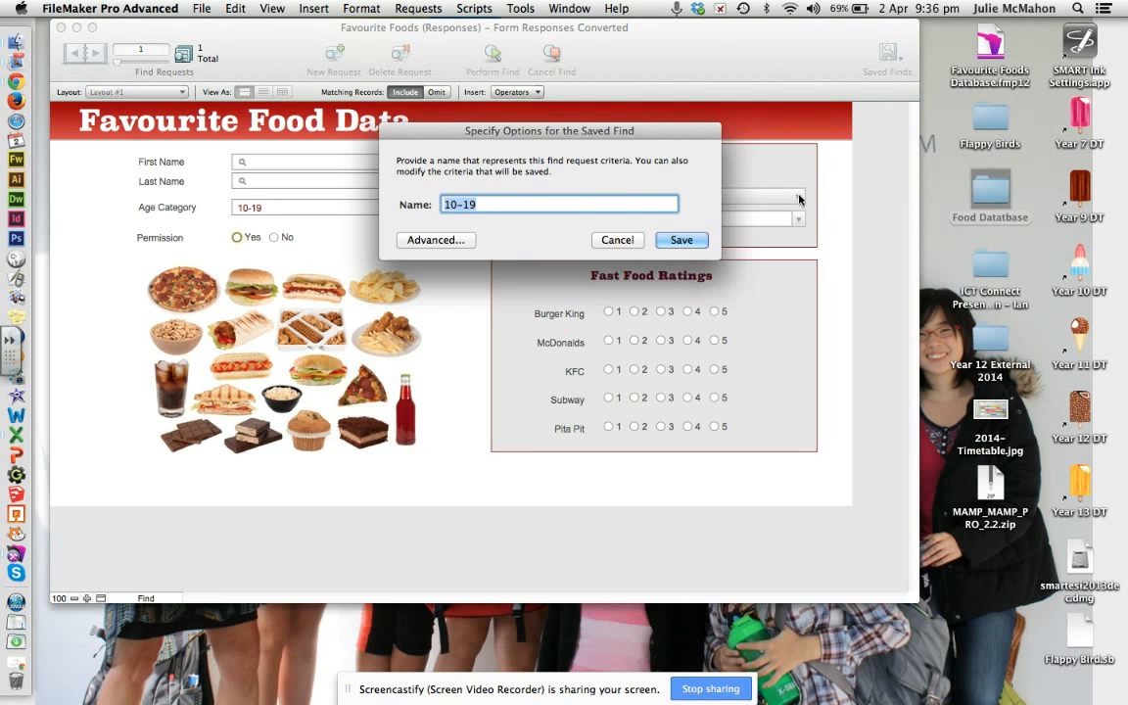
pyautogui.click(682, 240)
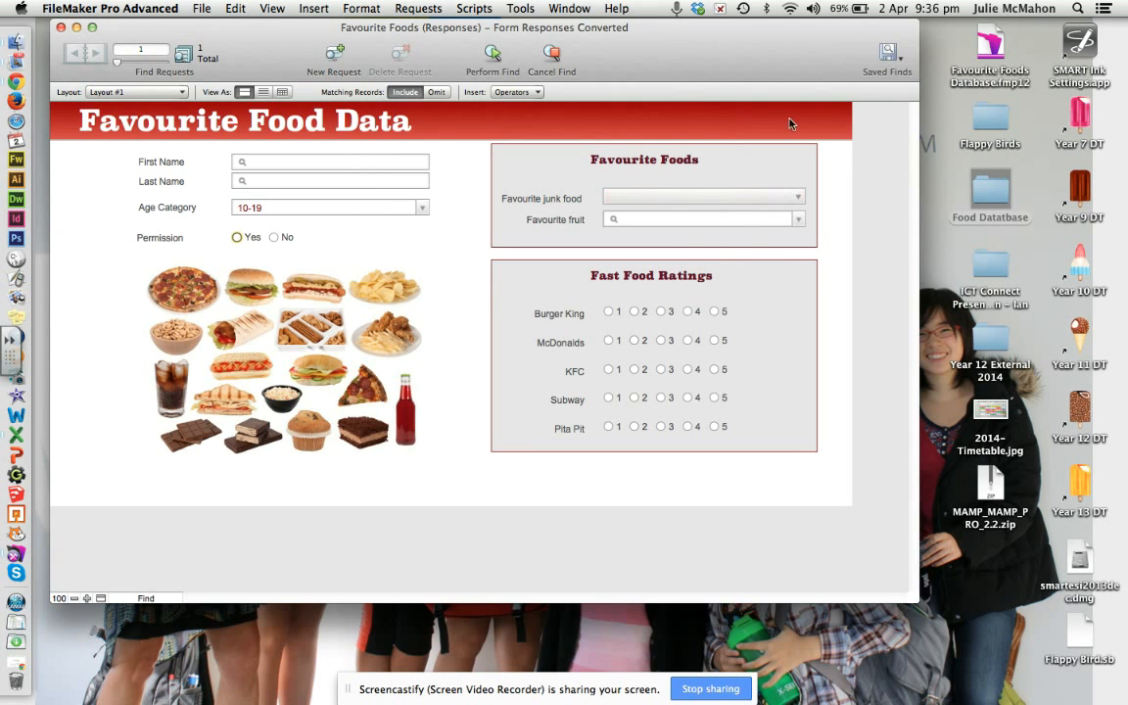
pyautogui.click(492, 57)
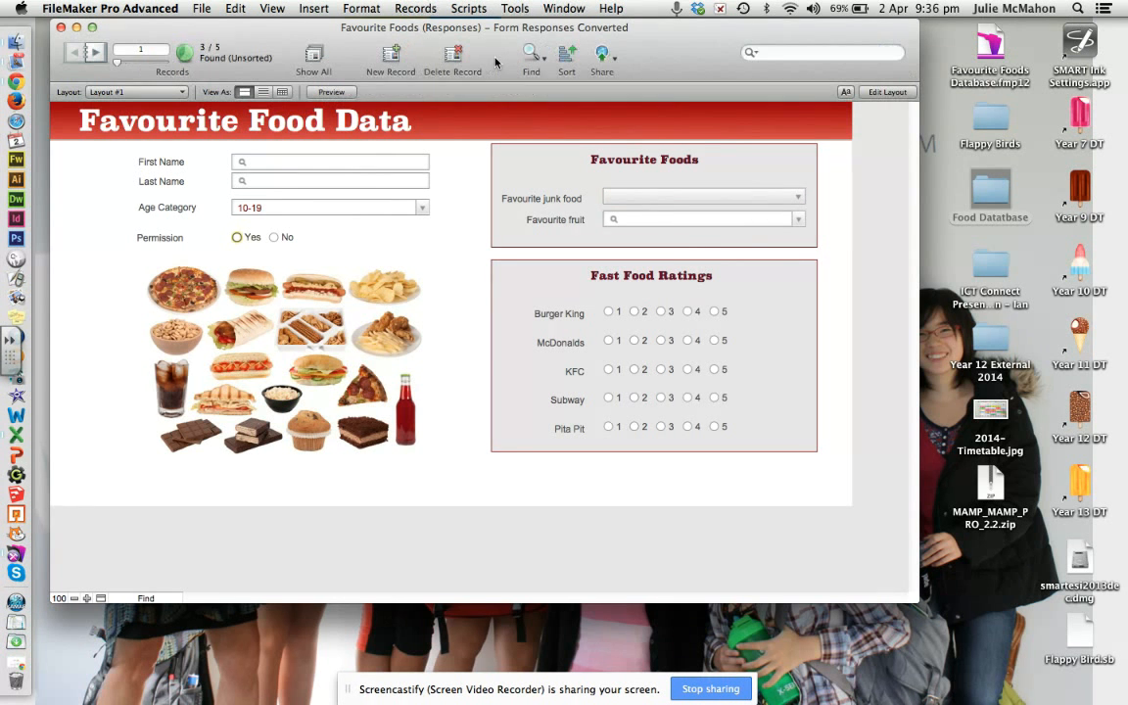
# Edit the layout and insert a button that carries out the Perform Find action.
pyautogui.click(899, 95)
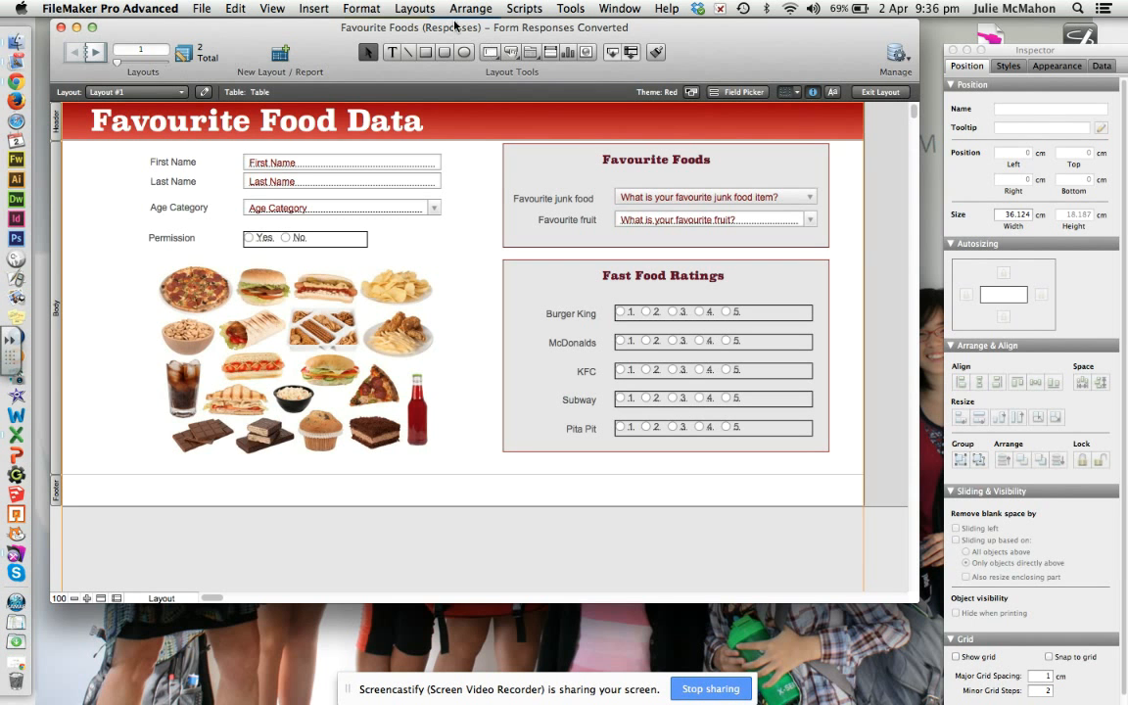
pyautogui.click(315, 8)
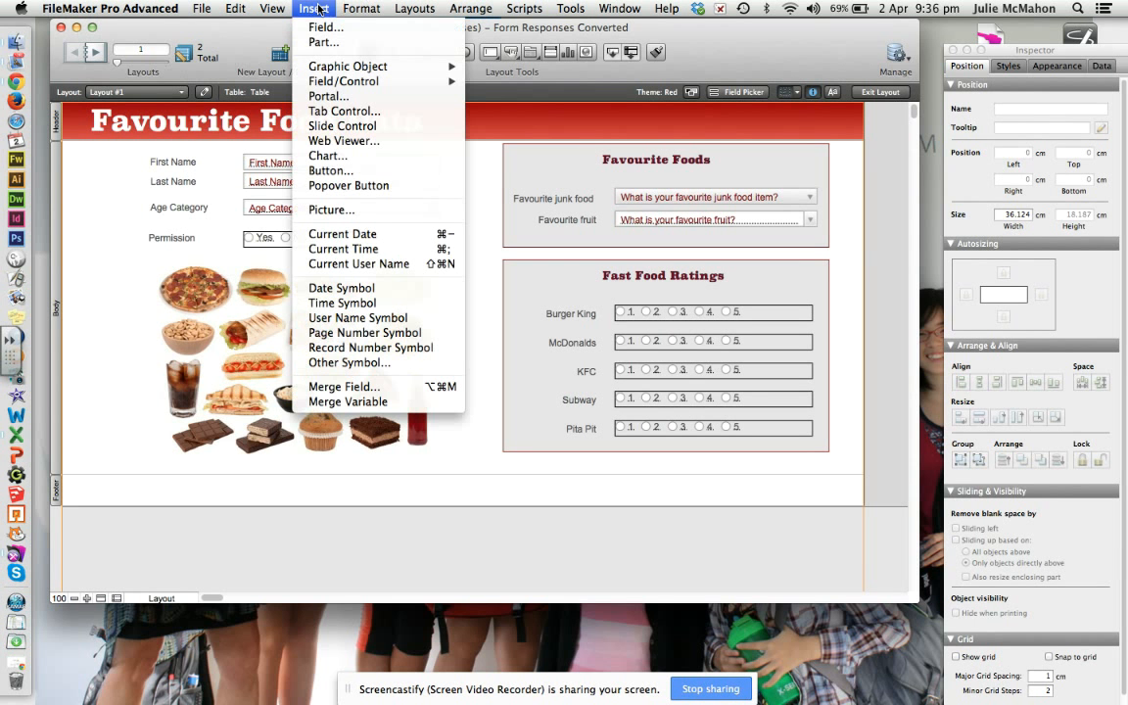
pyautogui.click(330, 170)
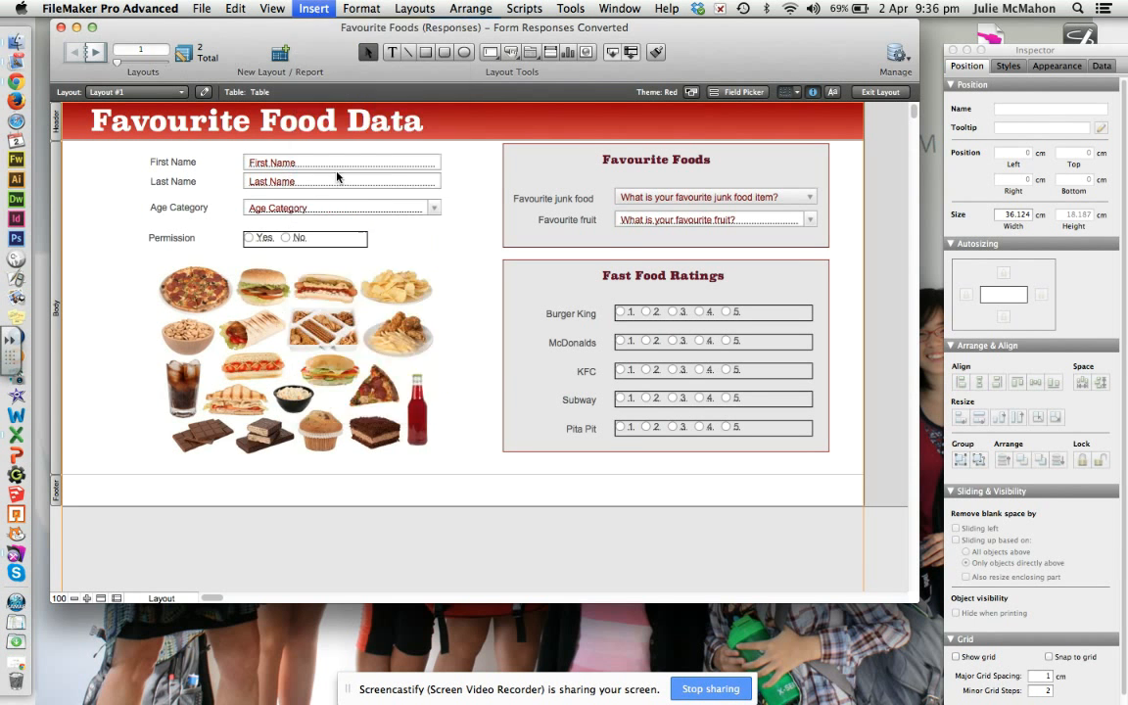
pyautogui.moveTo(338, 176); pyautogui.dragTo(384, 195)
pyautogui.moveTo(305, 157); pyautogui.dragTo(305, 256)
pyautogui.click(201, 208)
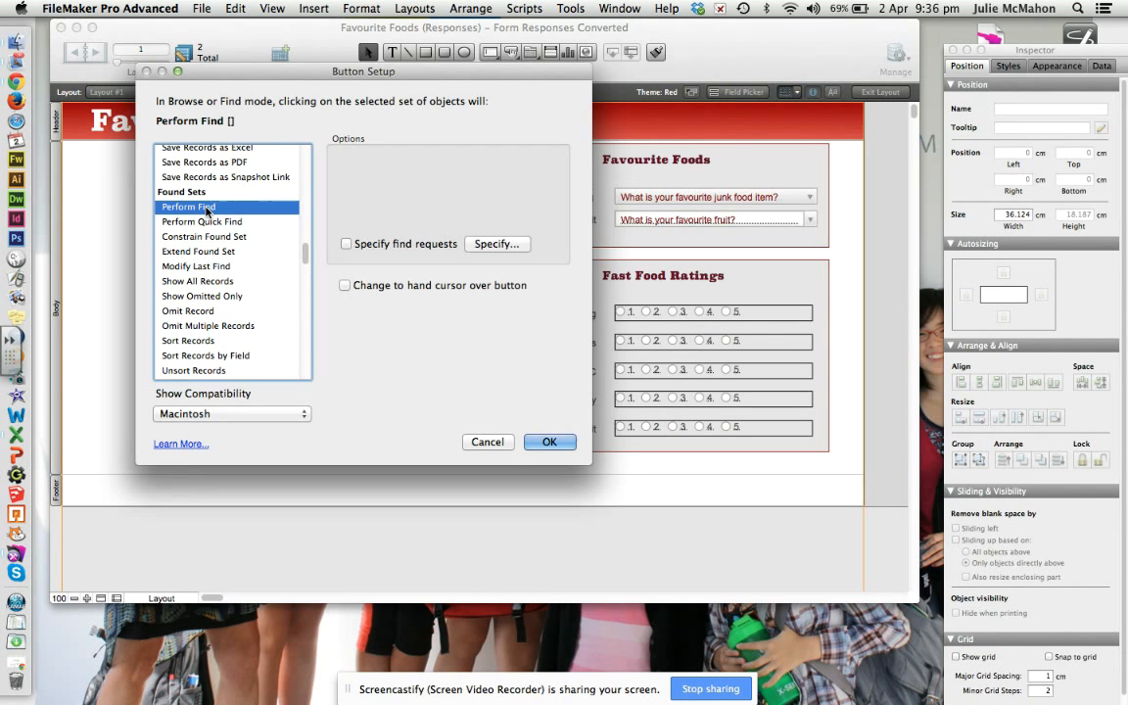
# Have the button's find use the stored Age Category 10-19 request, enable the hand cursor over it, and accept the setup.
pyautogui.click(346, 244)
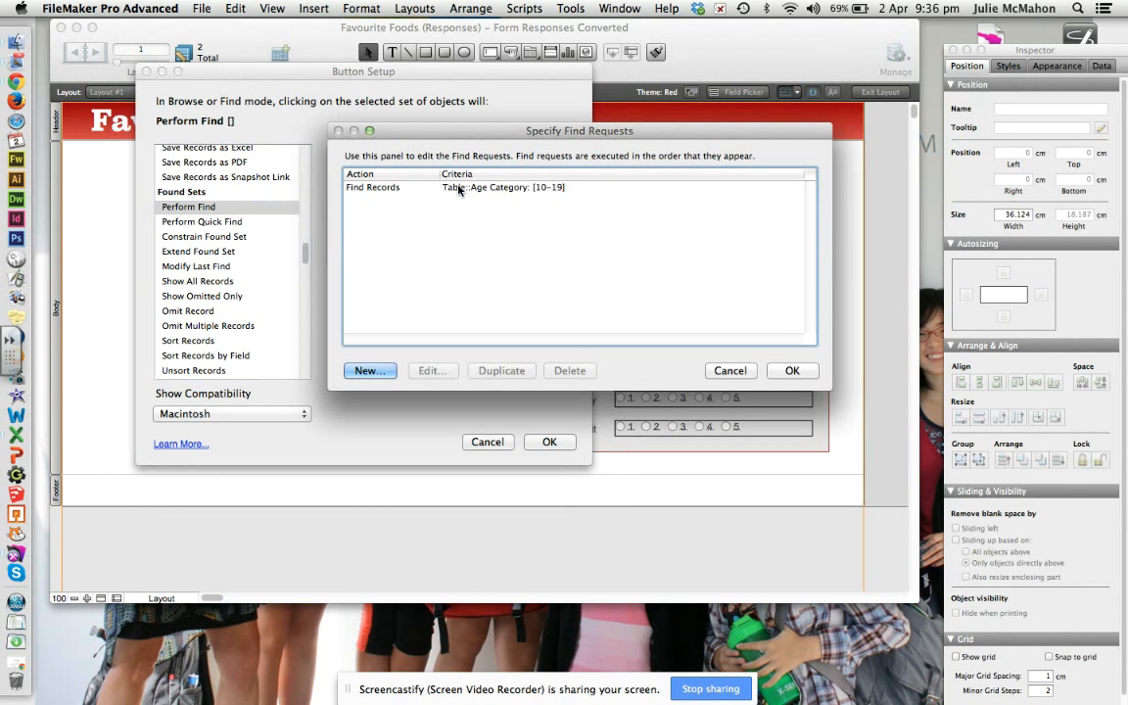
pyautogui.click(459, 188)
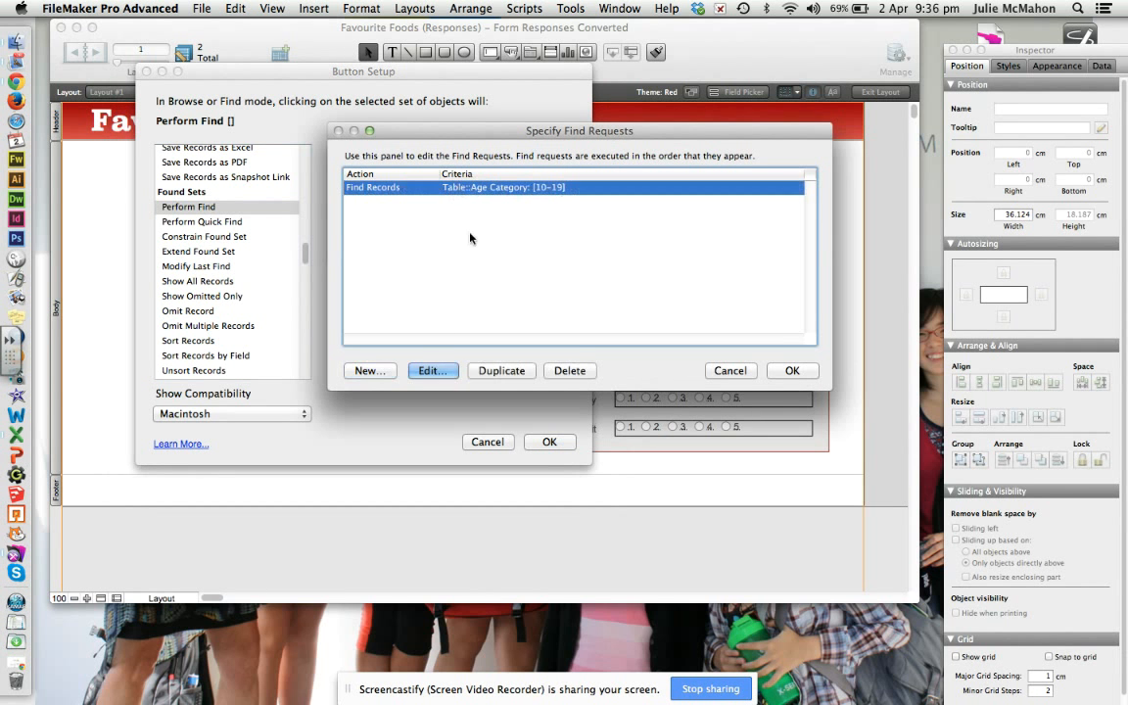
pyautogui.click(790, 372)
pyautogui.click(344, 285)
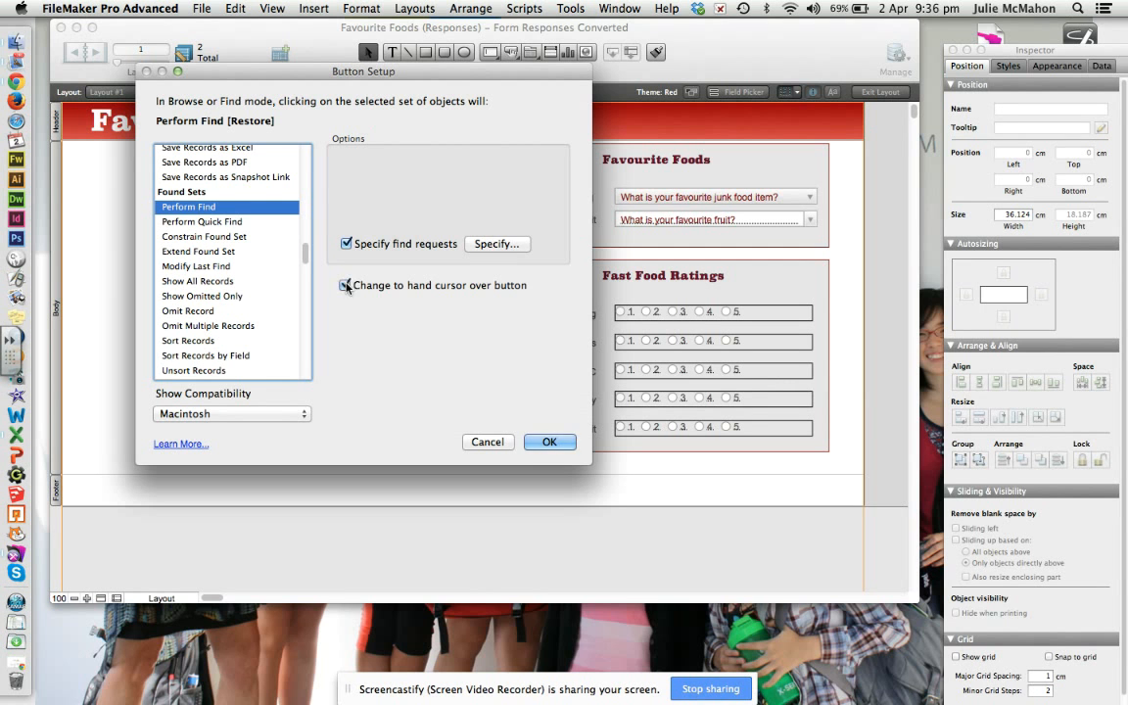
pyautogui.click(551, 443)
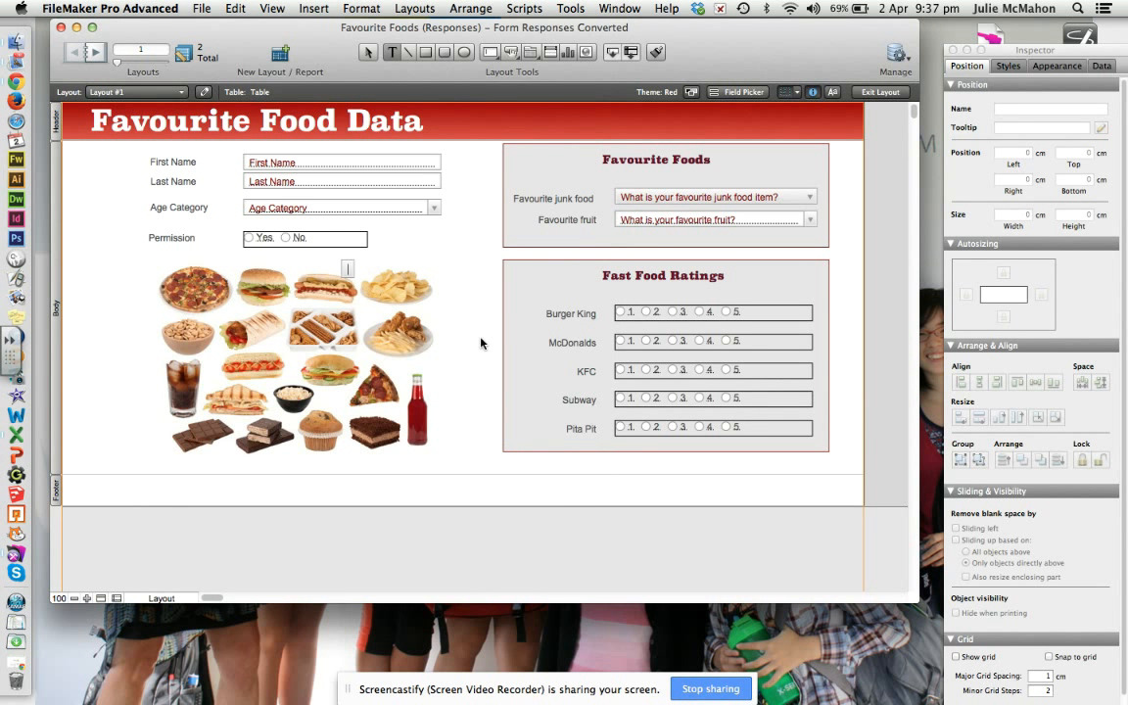
# Label the button Age 10-19 and place it in the header beside the title, at about 19.9 cm left and 0.5 cm top.
pyautogui.write('Age 1-')
pyautogui.press('BackSpace')
pyautogui.press('BackSpace')
pyautogui.write('10-19')
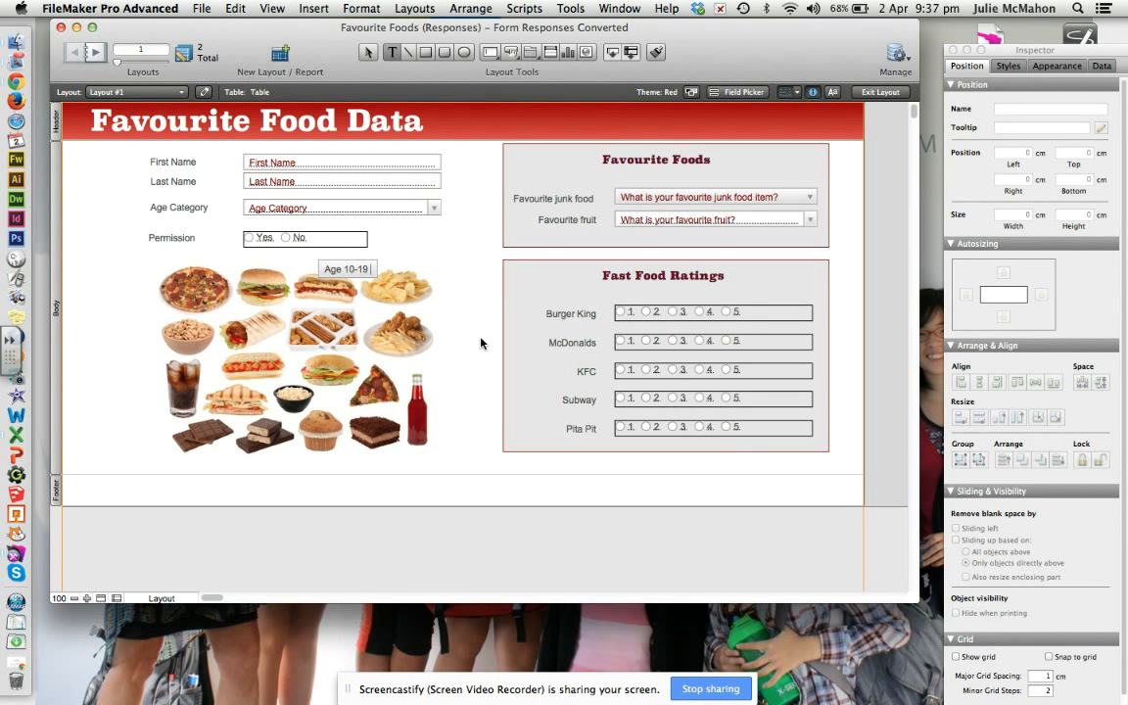
pyautogui.write(' Partic')
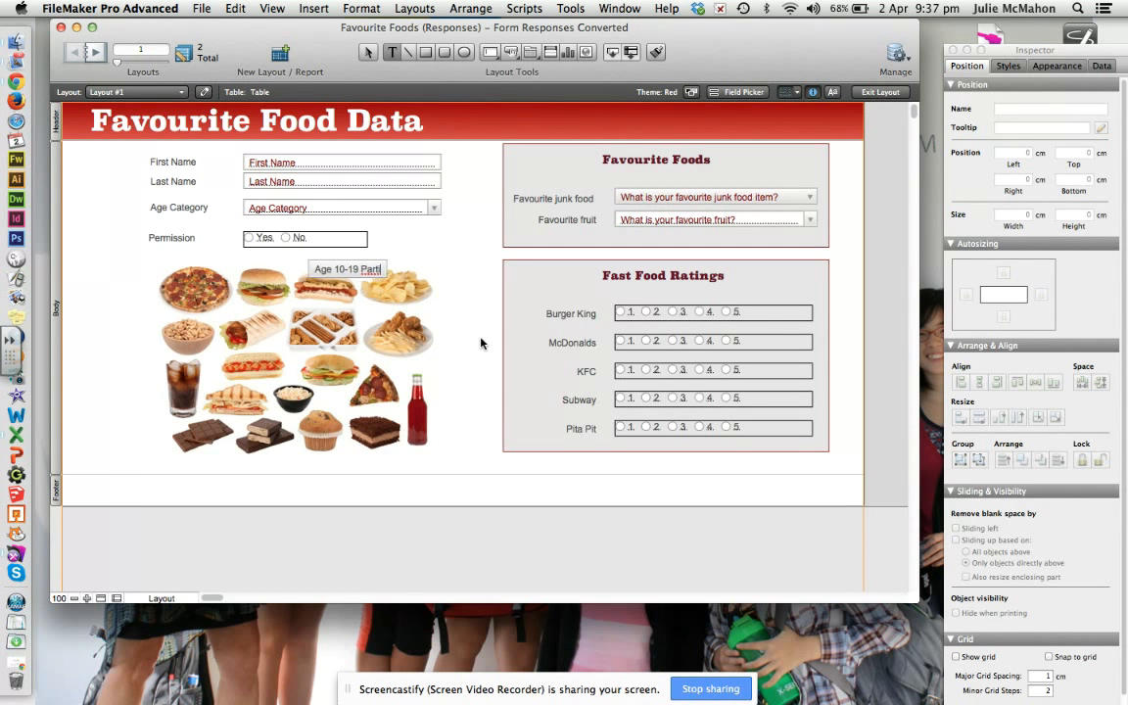
pyautogui.press('BackSpace')
pyautogui.press('BackSpace')
pyautogui.press('BackSpace')
pyautogui.press('BackSpace')
pyautogui.press('BackSpace')
pyautogui.press('BackSpace')
pyautogui.press('BackSpace')
pyautogui.click(464, 257)
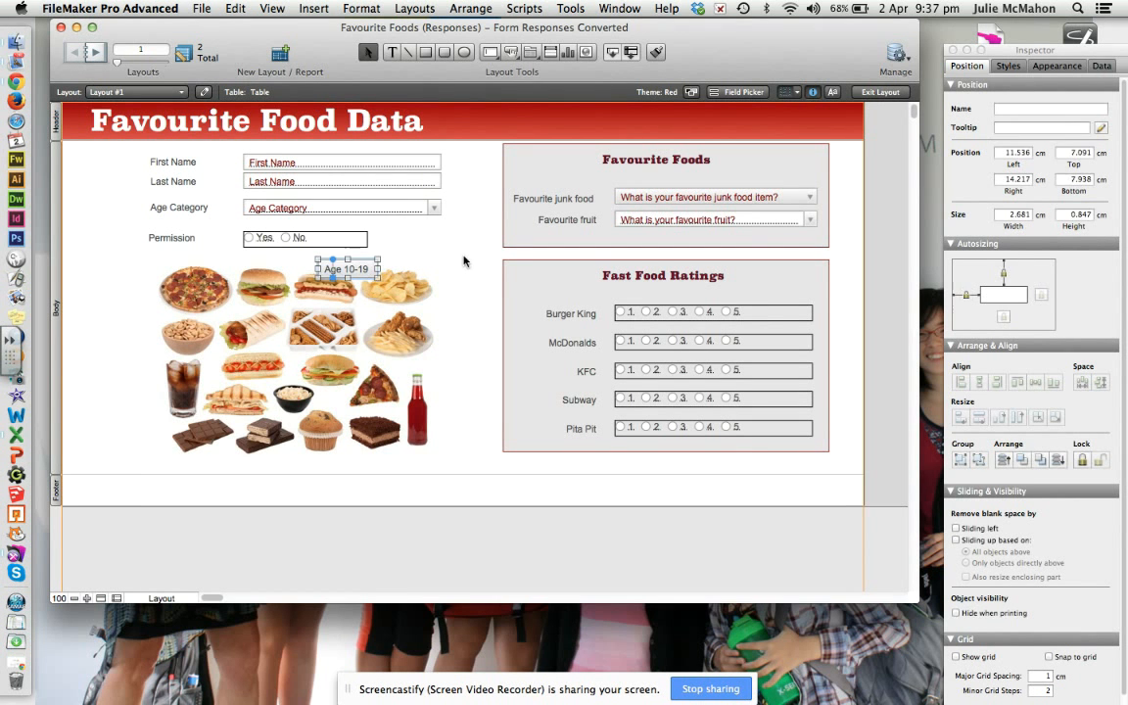
pyautogui.moveTo(354, 271); pyautogui.dragTo(537, 124)
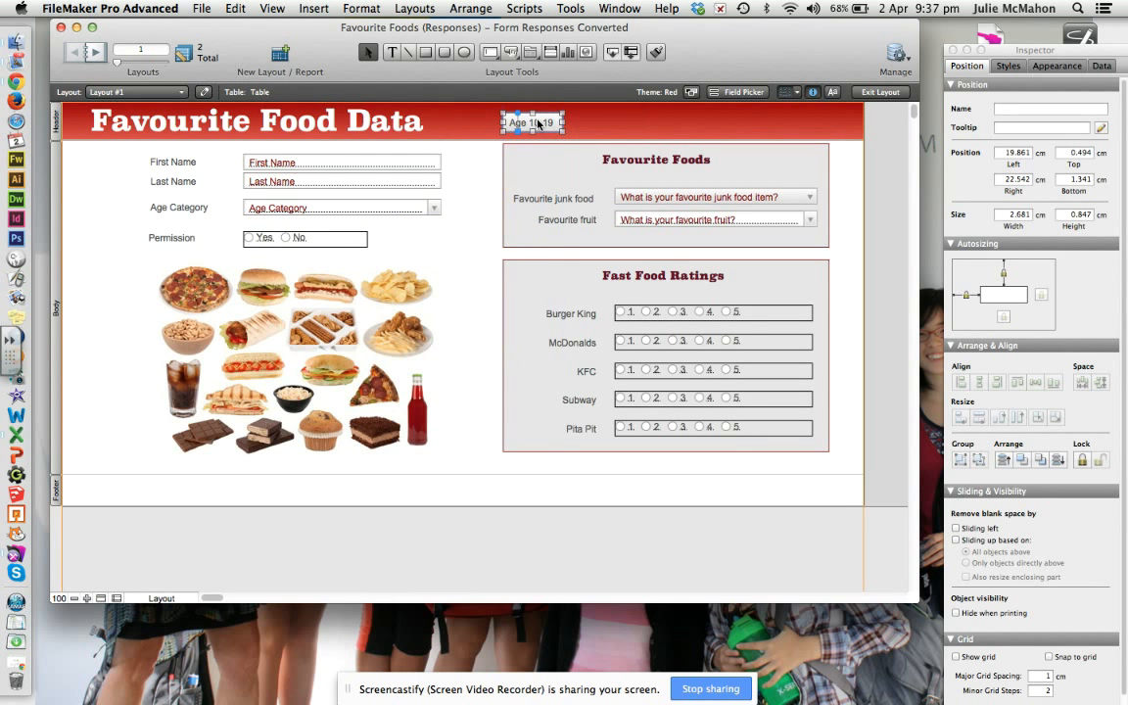
pyautogui.click(475, 172)
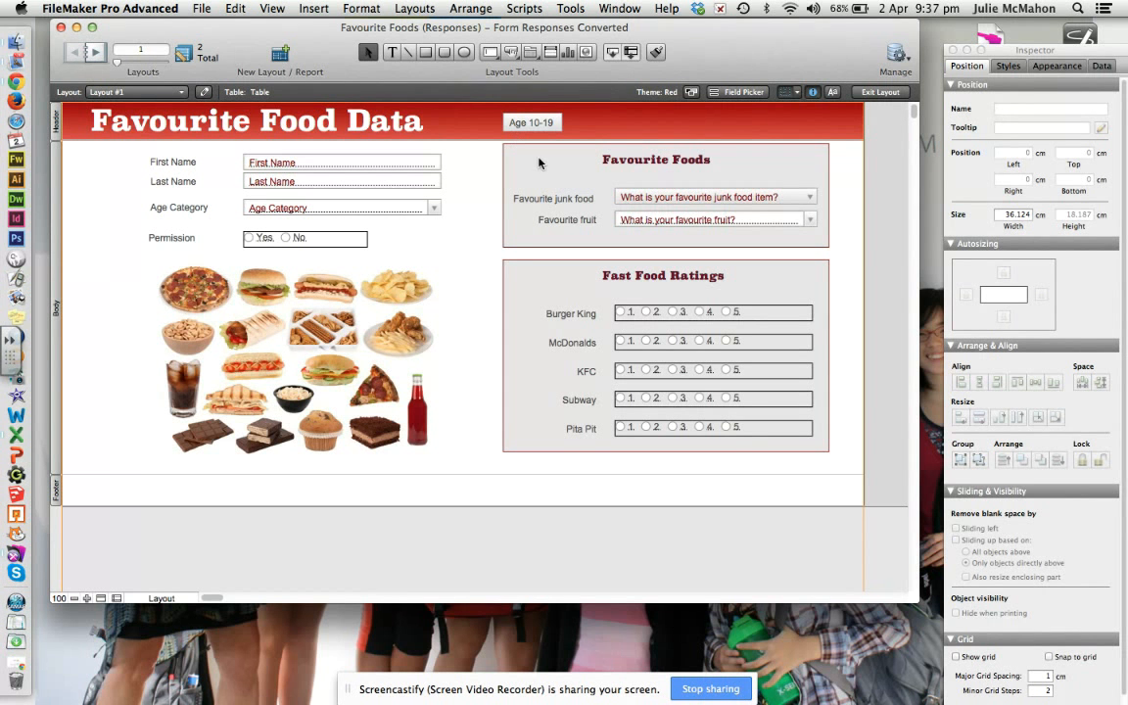
# Insert a second button with the Show All Records action and the hand cursor option.
pyautogui.click(314, 9)
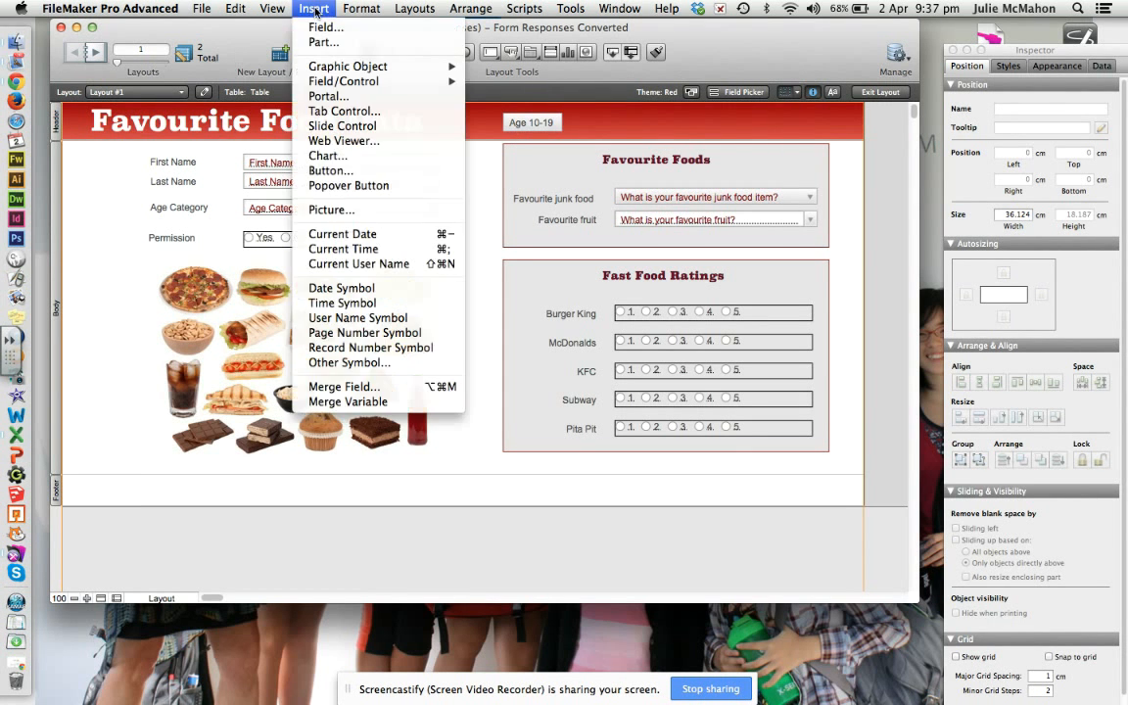
pyautogui.click(331, 170)
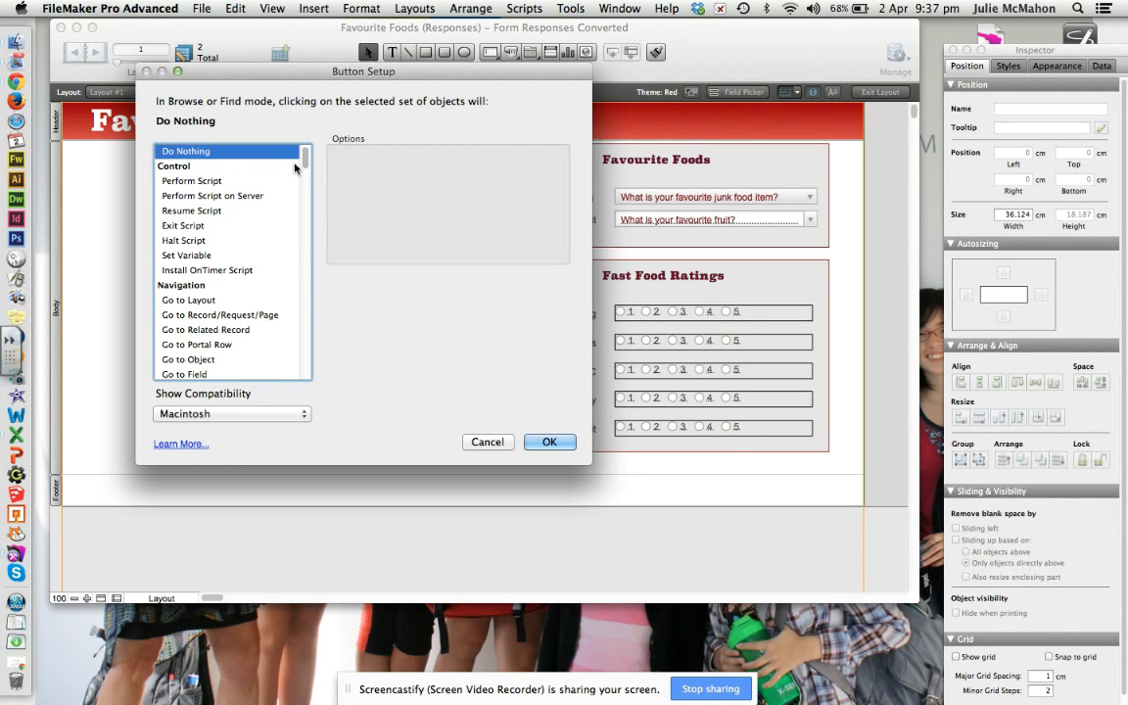
pyautogui.moveTo(303, 153); pyautogui.dragTo(306, 257)
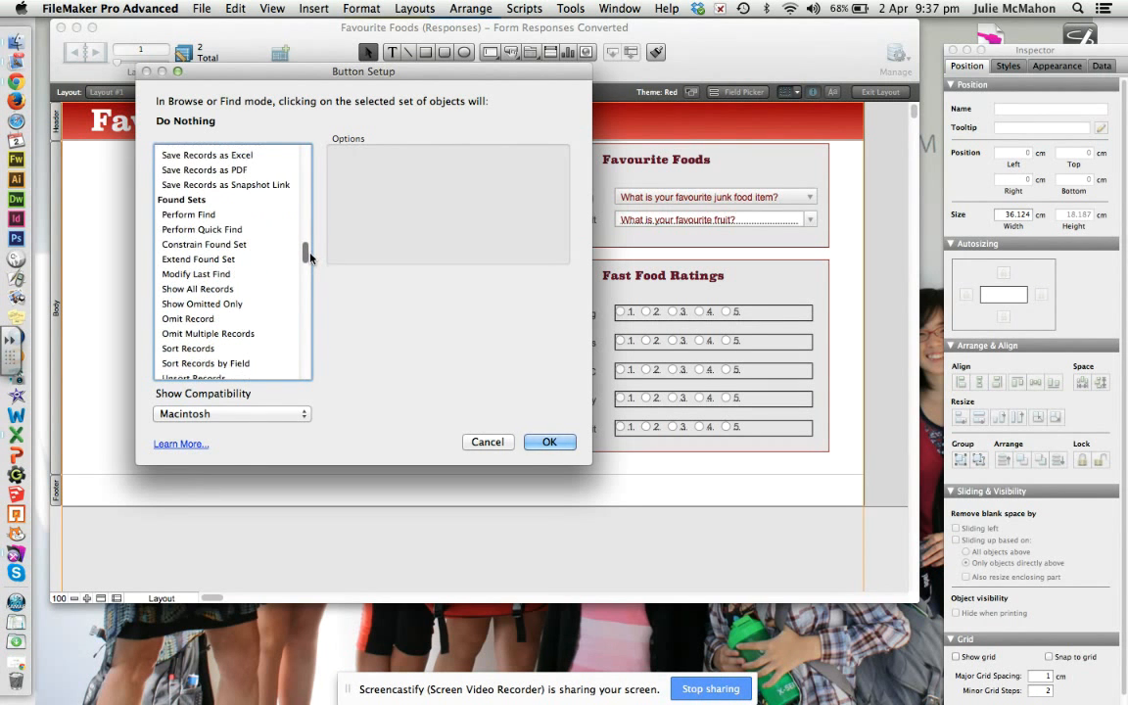
pyautogui.click(245, 289)
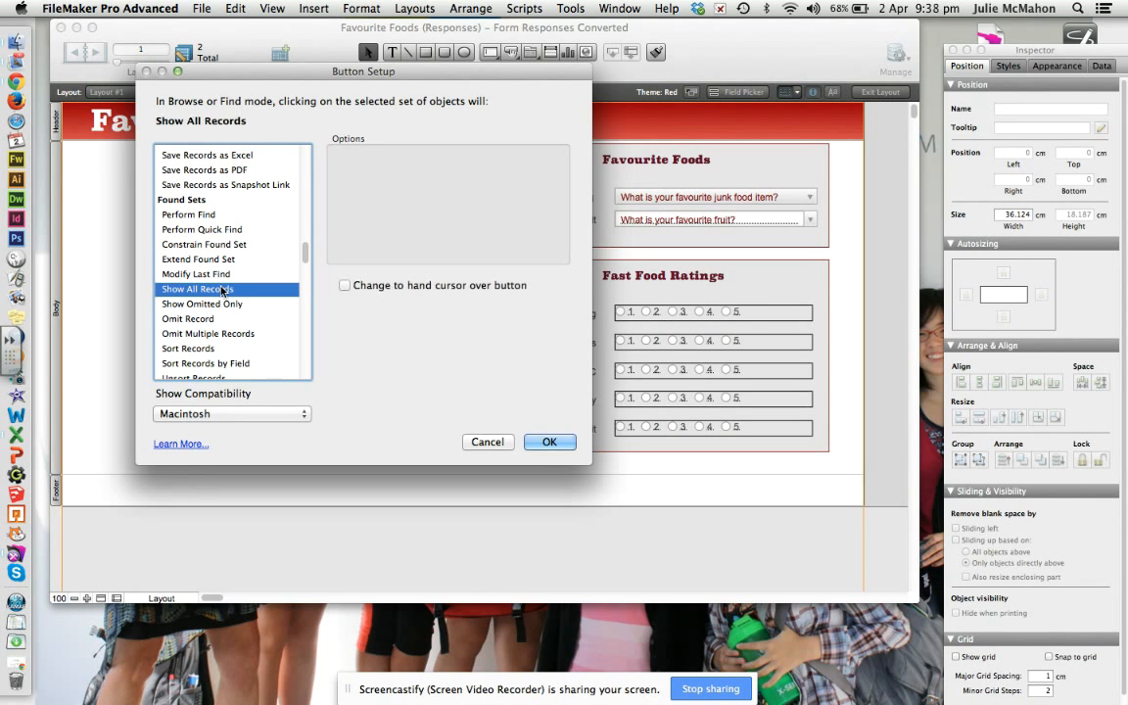
pyautogui.click(354, 285)
pyautogui.click(548, 442)
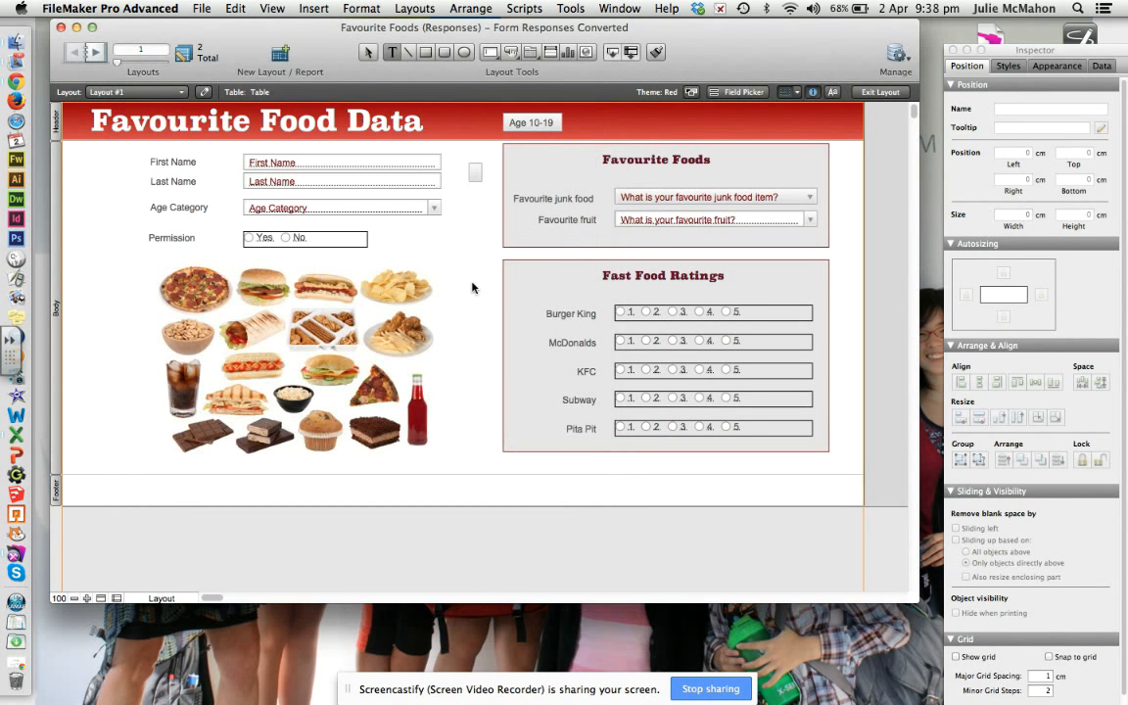
# Label the new button Show All and place it at the header's right end, at about 32.3 cm left and 0.5 cm top.
pyautogui.write('Show All')
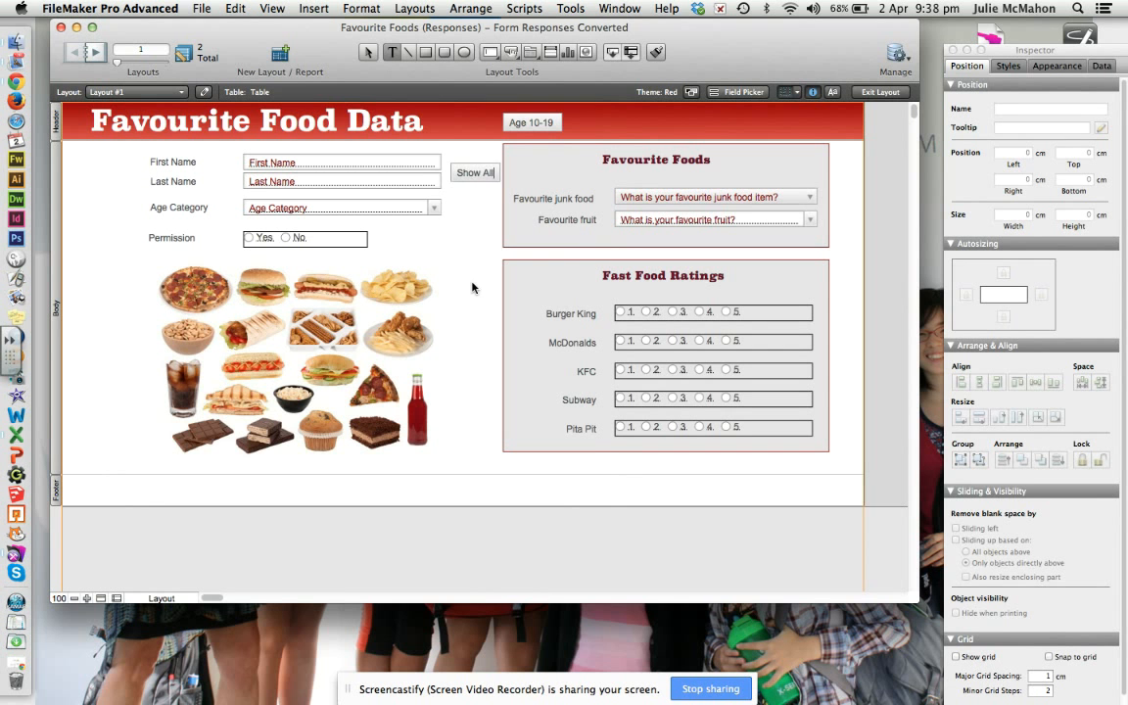
pyautogui.press('Escape')
pyautogui.moveTo(484, 178); pyautogui.dragTo(810, 125)
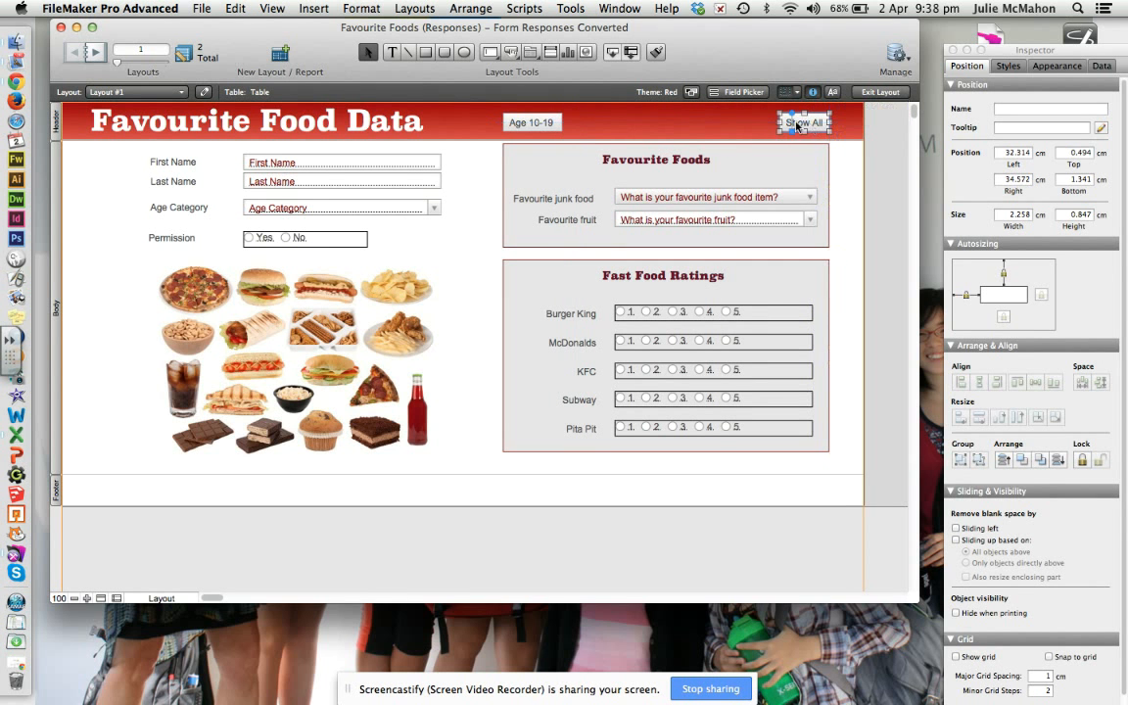
pyautogui.click(467, 178)
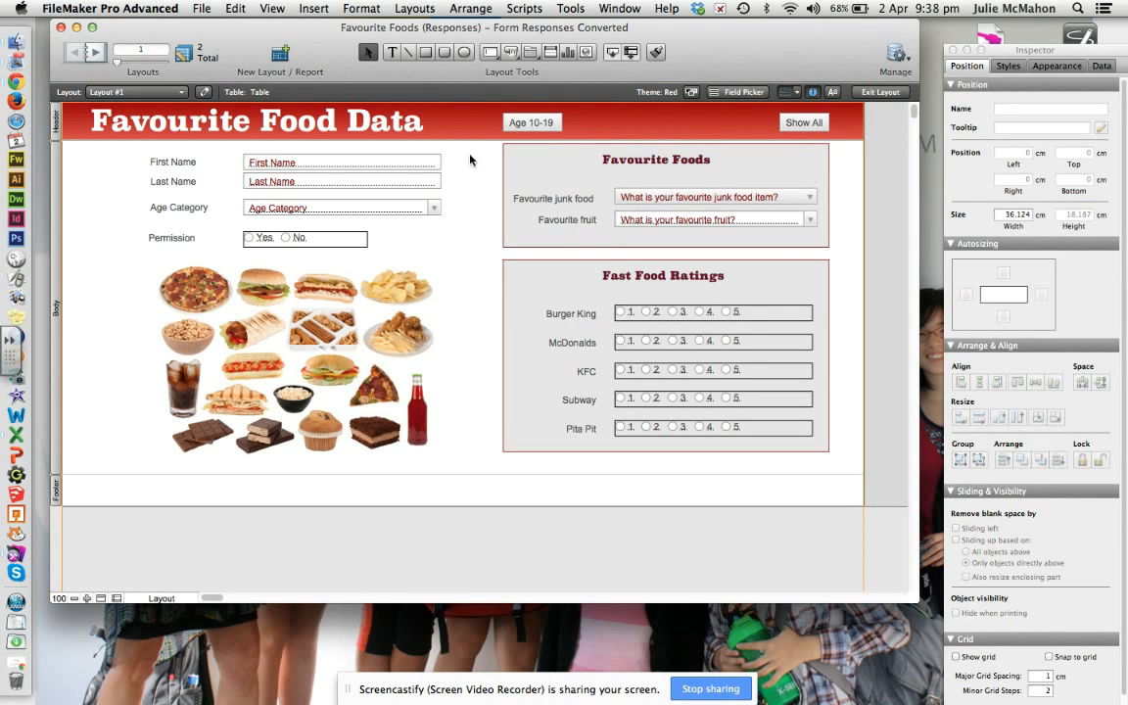
# Exit layout editing with the changes saved, and show every record using the new Show All button.
pyautogui.click(879, 94)
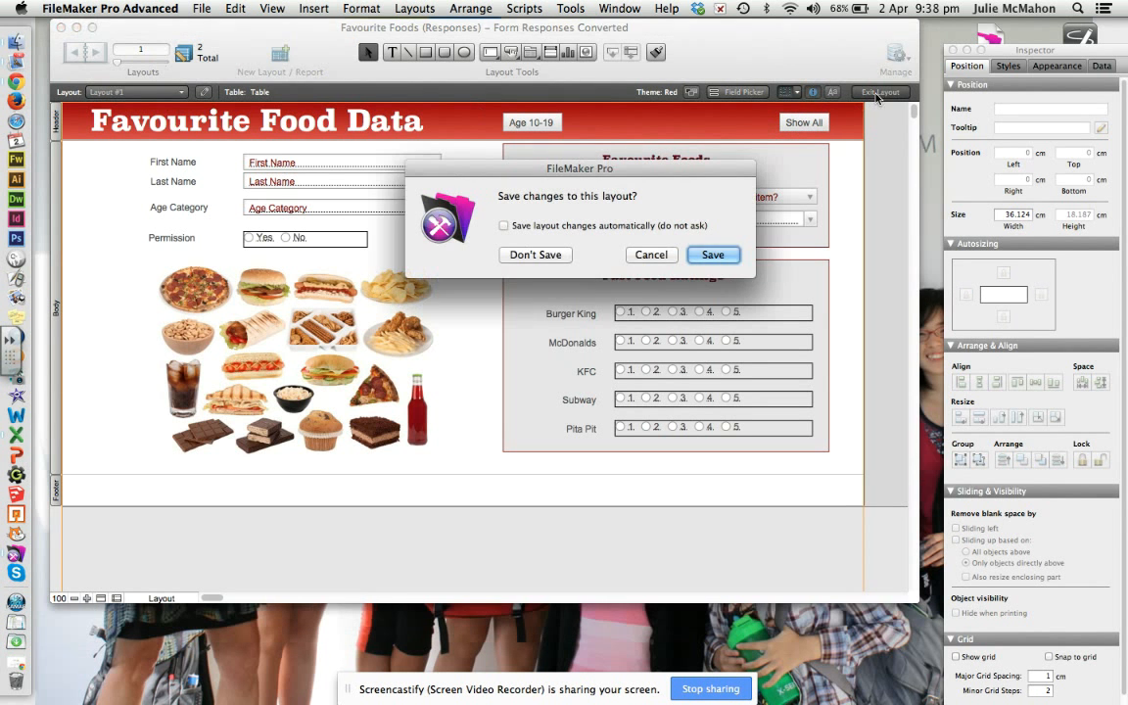
pyautogui.click(712, 254)
pyautogui.click(791, 125)
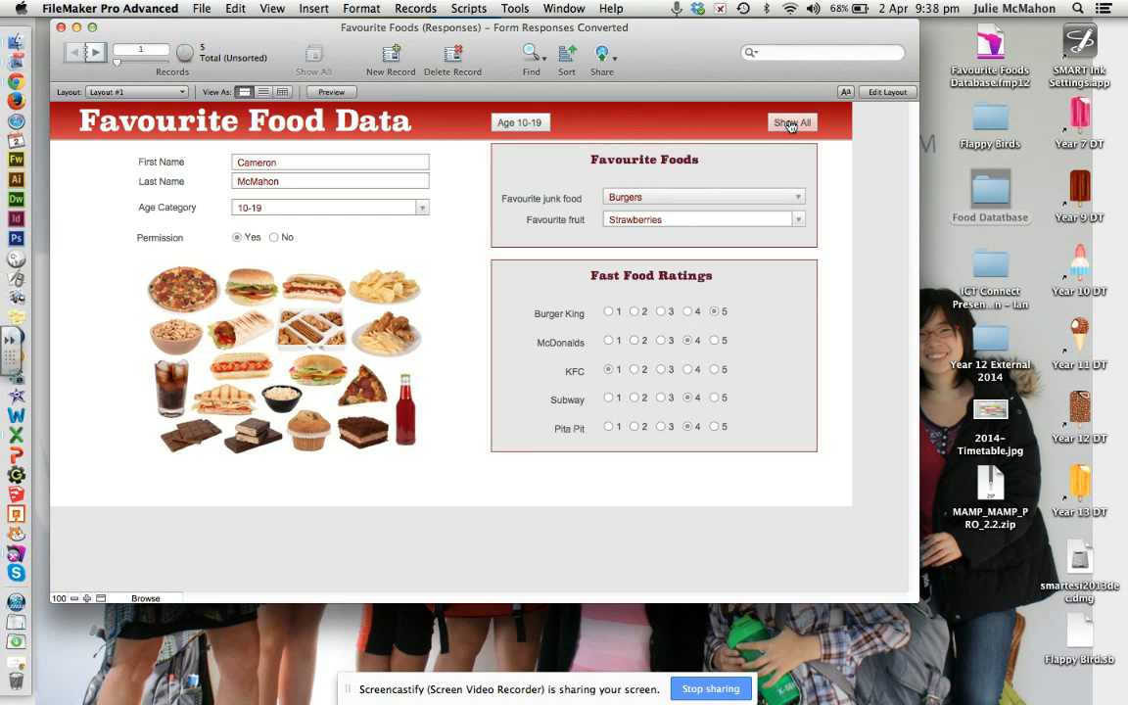